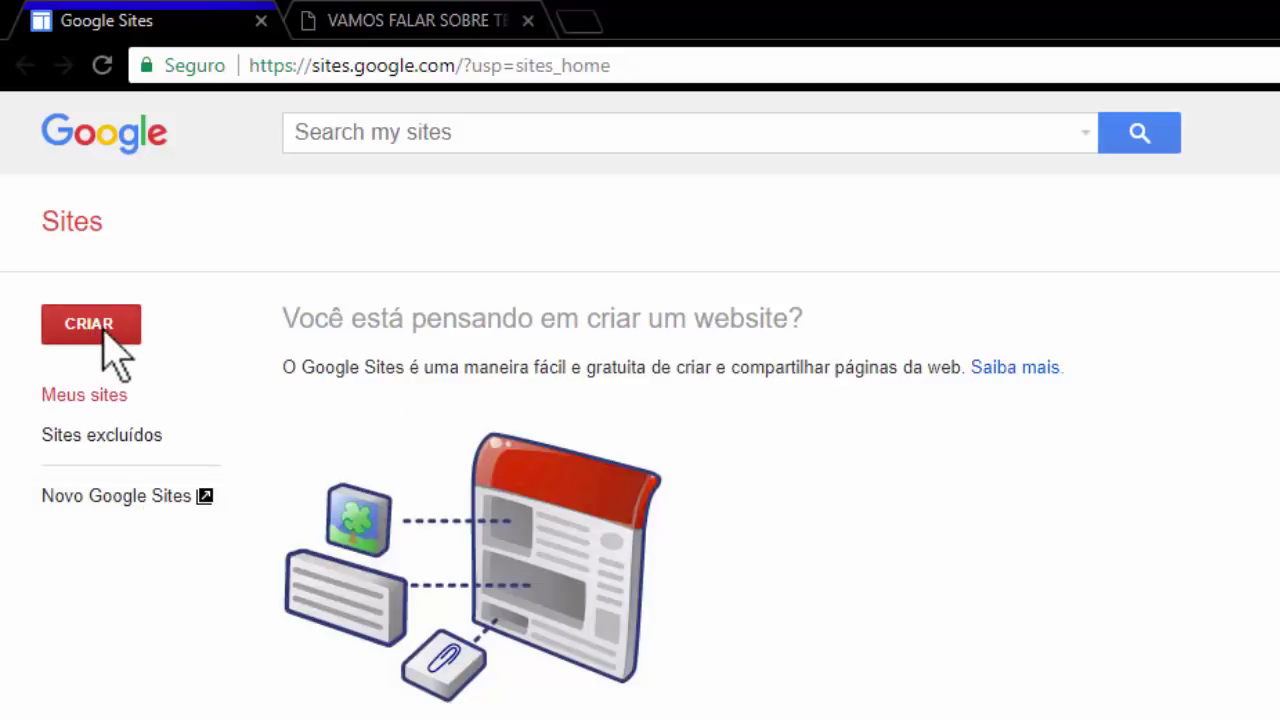
Switch to the new Google Sites and create a new blank site.
{"action": "left_click", "coordinate": [118, 513]}
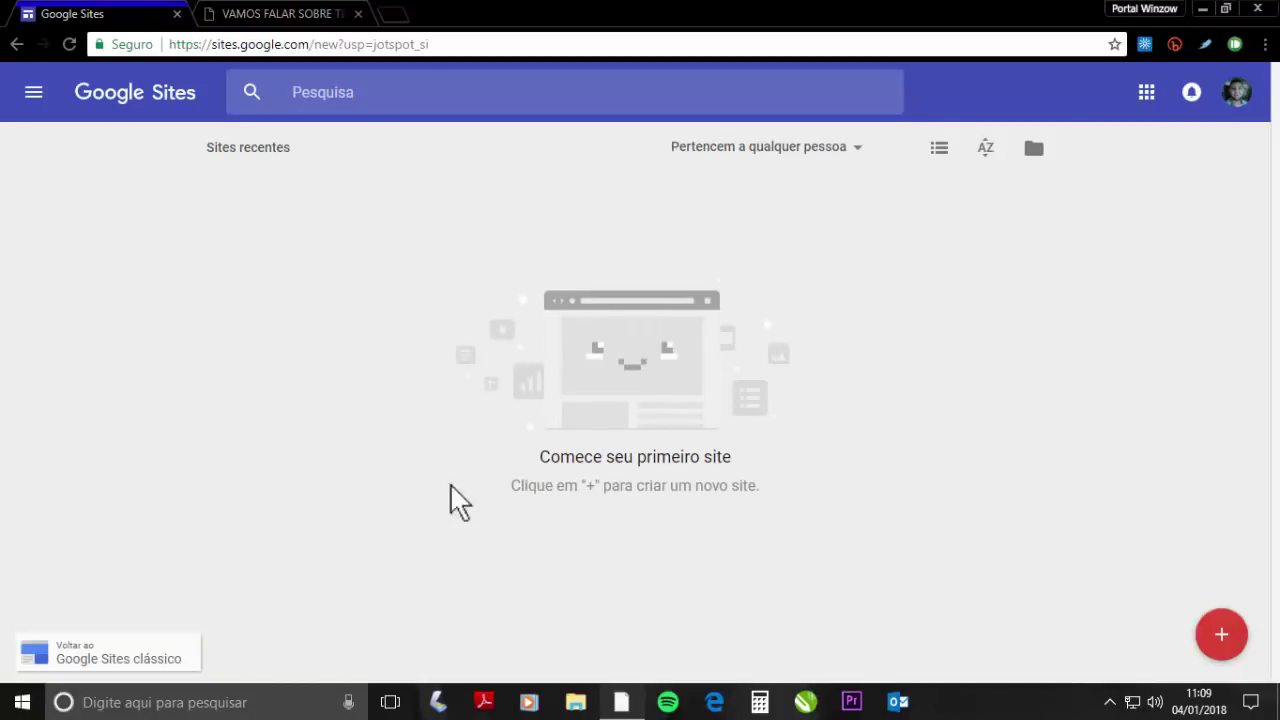
{"action": "left_click_drag", "start_coordinate": [588, 463], "coordinate": [789, 486]}
{"action": "left_click", "coordinate": [789, 480]}
{"action": "left_click", "coordinate": [1220, 636]}
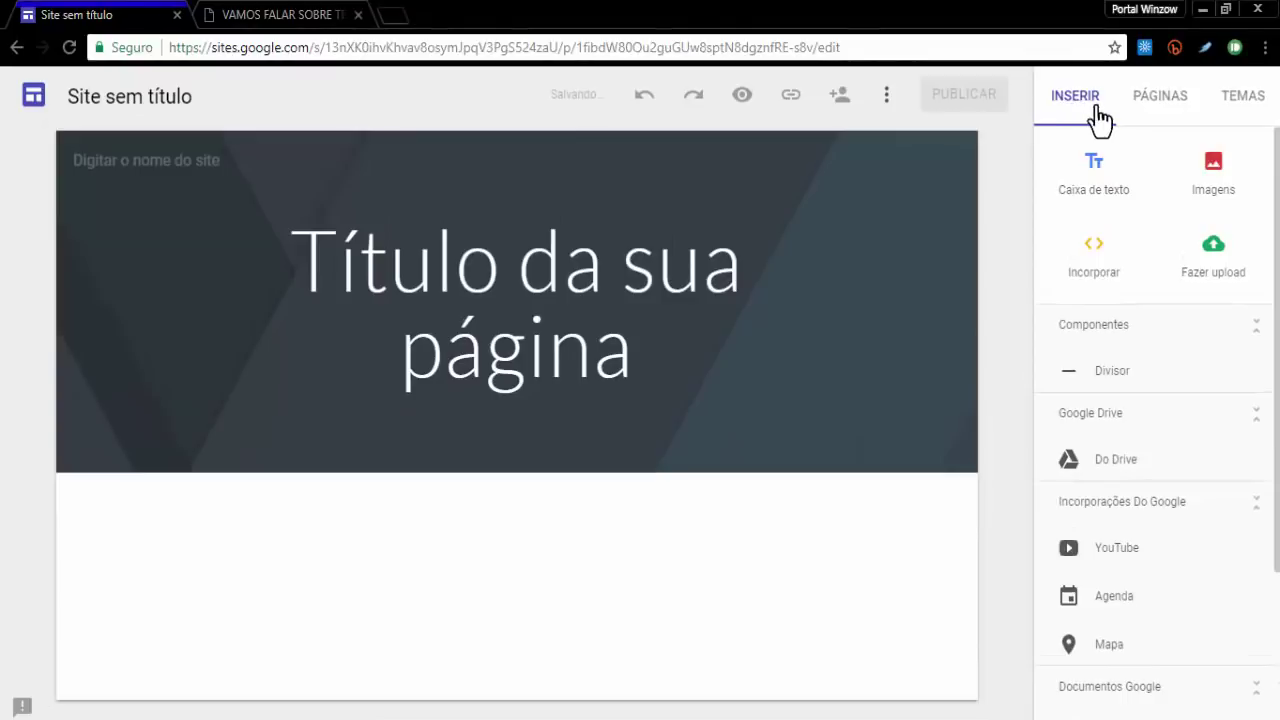
Look through the elements available for insertion and the site's page list.
{"action": "scroll", "coordinate": [1095, 440], "scroll_direction": "down", "scroll_amount": 1}
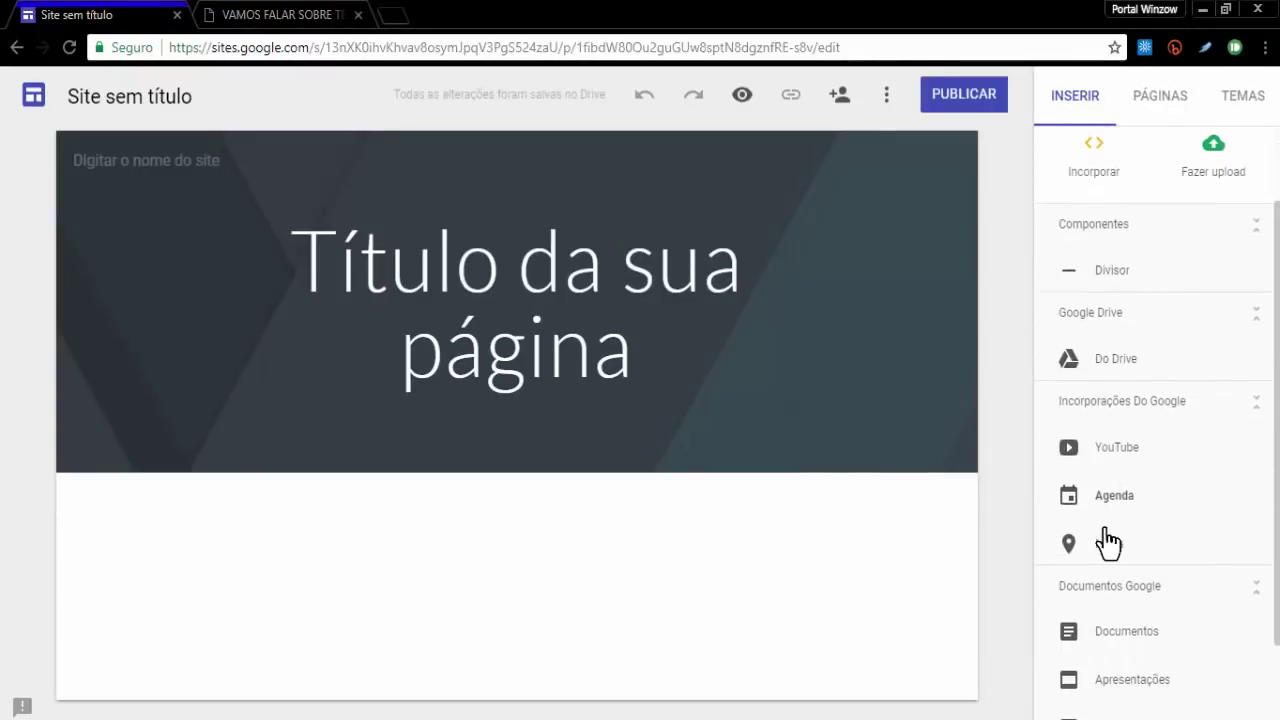
{"action": "scroll", "coordinate": [1120, 500], "scroll_direction": "down", "scroll_amount": 1}
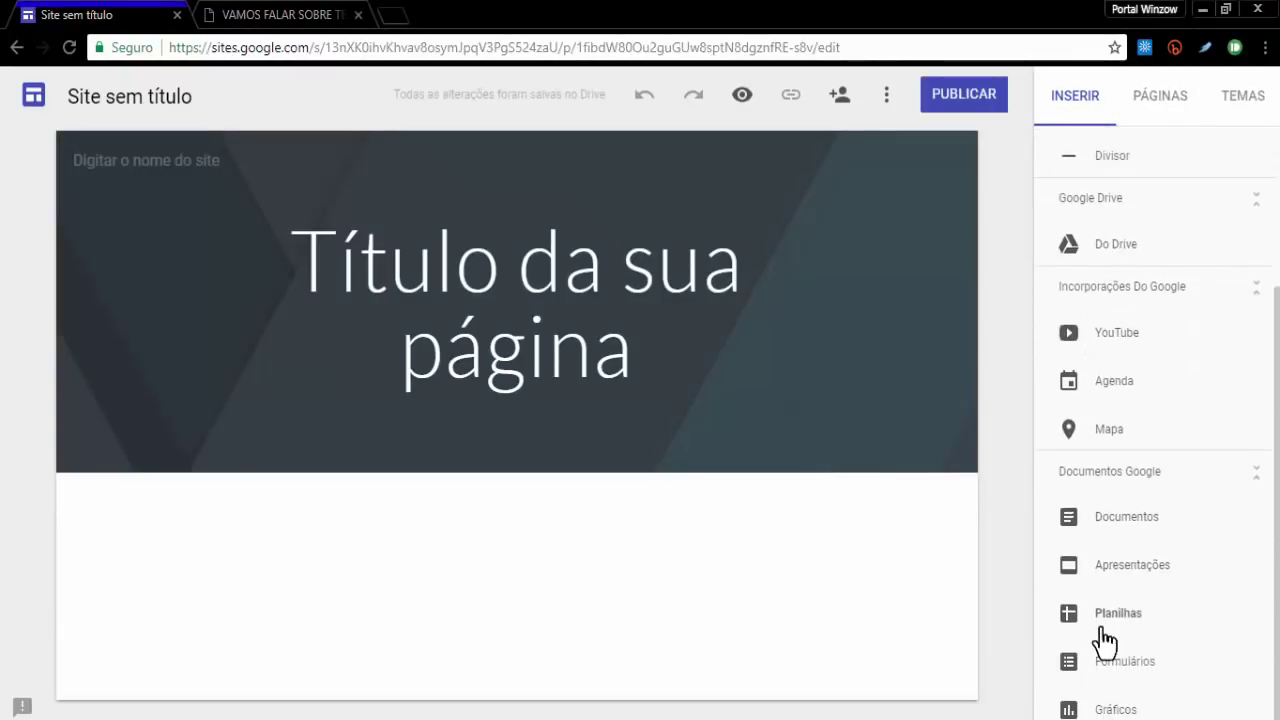
{"action": "scroll", "coordinate": [1100, 630], "scroll_direction": "up", "scroll_amount": 2}
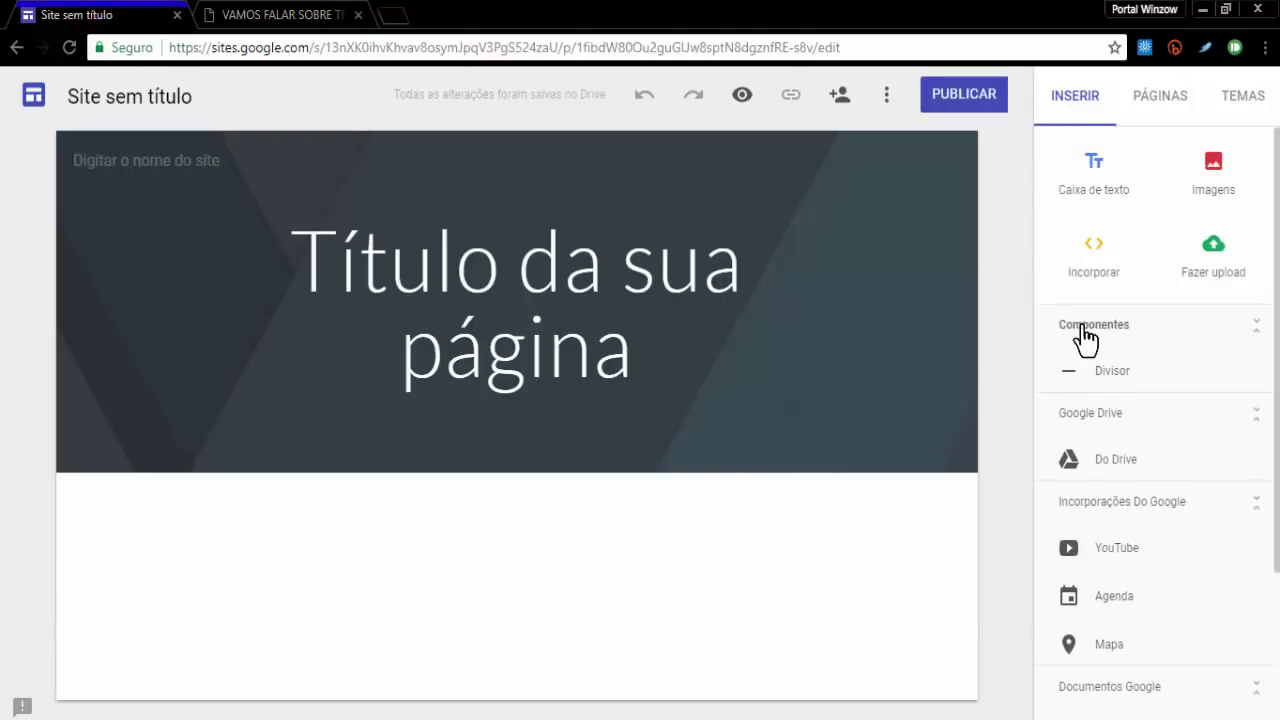
{"action": "left_click", "coordinate": [1160, 110]}
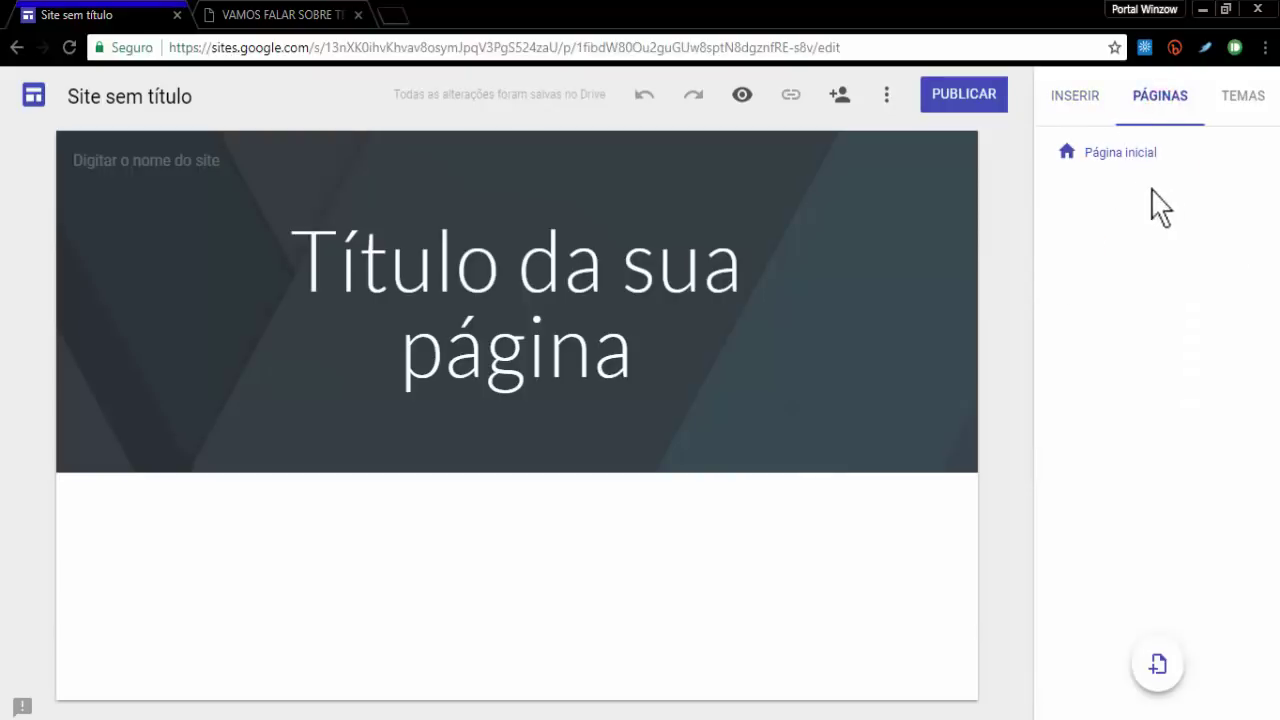
Give the Simples theme a custom bright blue colour.
{"action": "left_click", "coordinate": [1248, 108]}
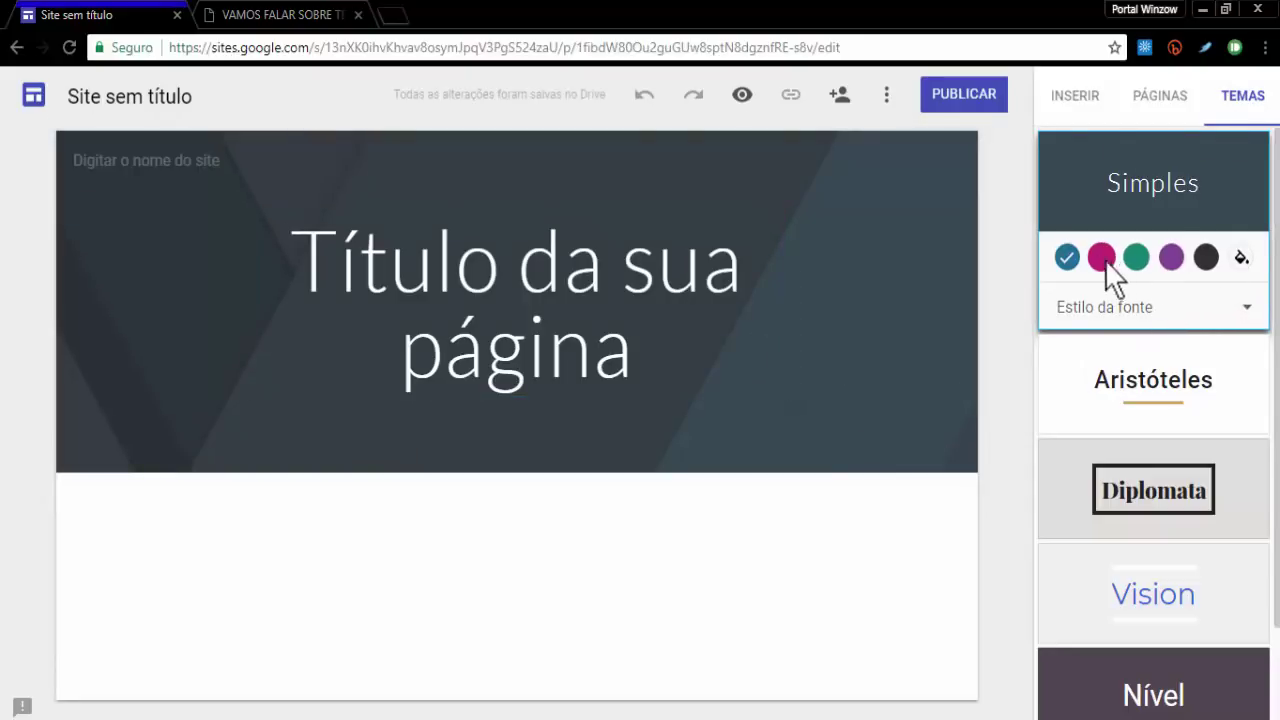
{"action": "left_click", "coordinate": [1240, 260]}
{"action": "left_click_drag", "start_coordinate": [1158, 377], "coordinate": [1182, 380]}
{"action": "left_click_drag", "start_coordinate": [1240, 320], "coordinate": [1257, 303]}
{"action": "left_click_drag", "start_coordinate": [1184, 376], "coordinate": [1167, 378]}
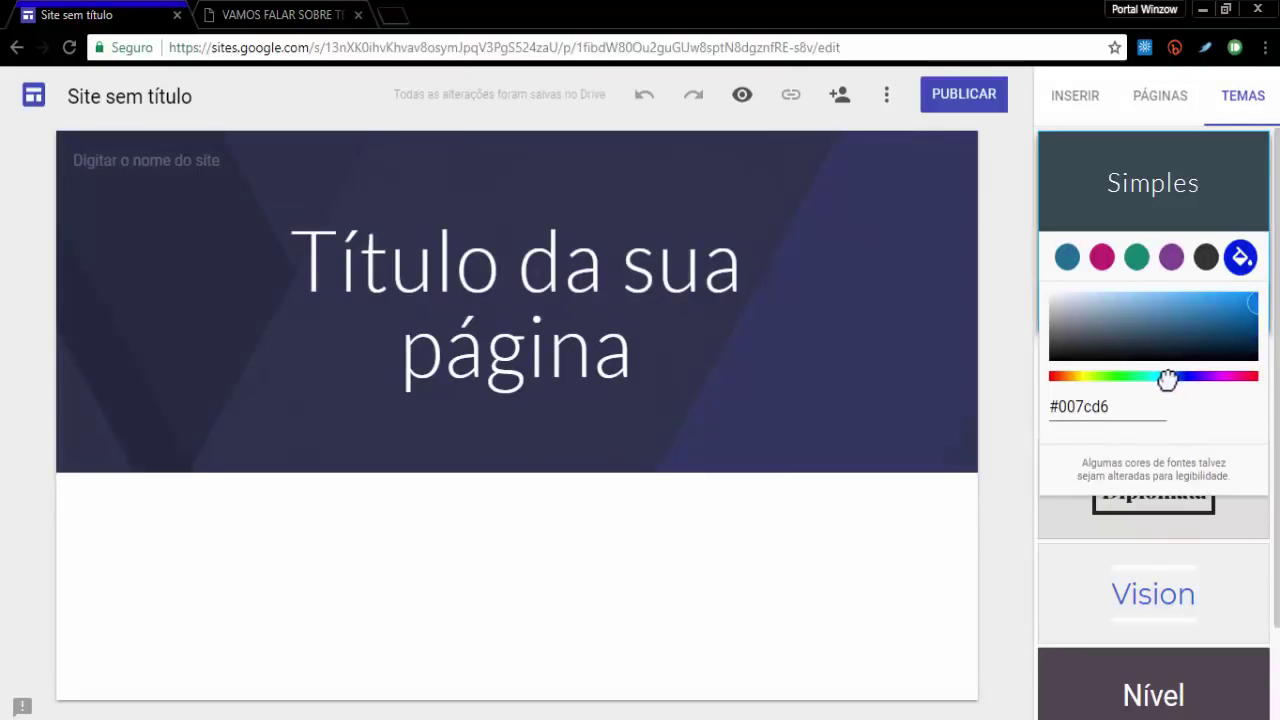
{"action": "left_click_drag", "start_coordinate": [1246, 312], "coordinate": [1258, 292]}
{"action": "left_click", "coordinate": [1240, 258]}
{"action": "left_click", "coordinate": [1240, 260]}
Try the Diplomata, Vision and Impressão themes on the site, and return to the Simples theme.
{"action": "left_click", "coordinate": [1055, 518]}
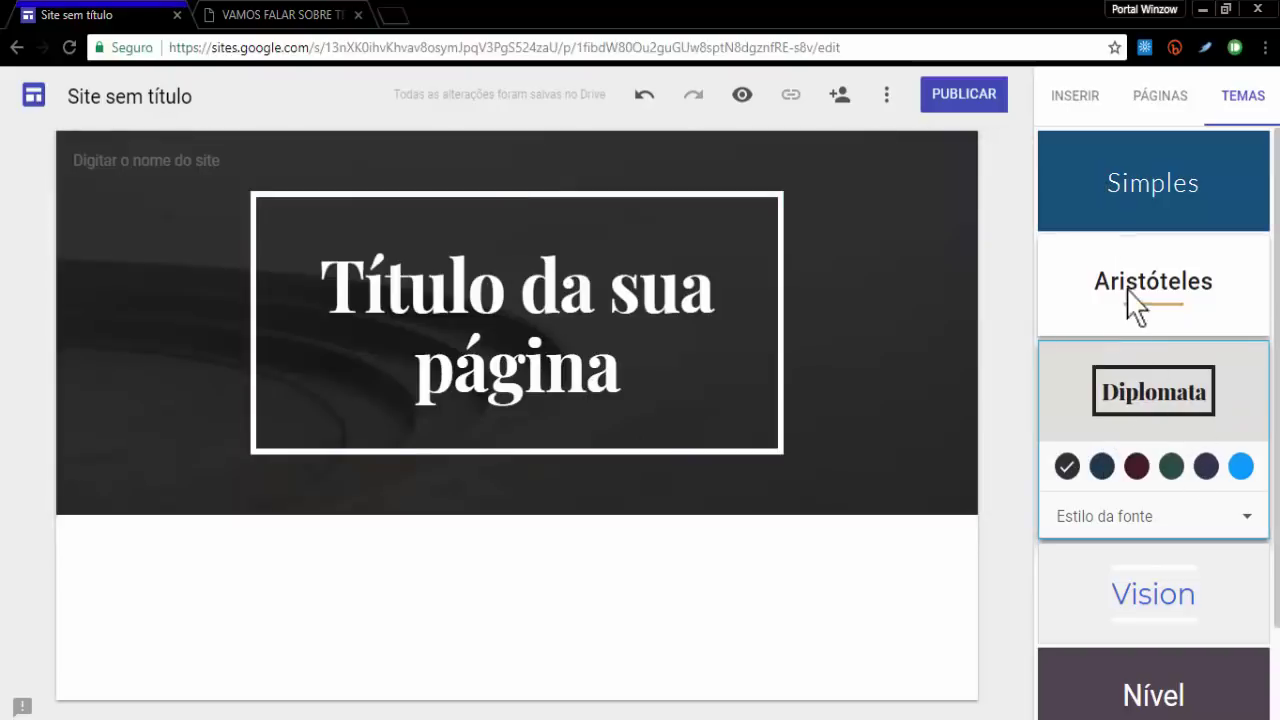
{"action": "scroll", "coordinate": [1120, 480], "scroll_direction": "down", "scroll_amount": 1}
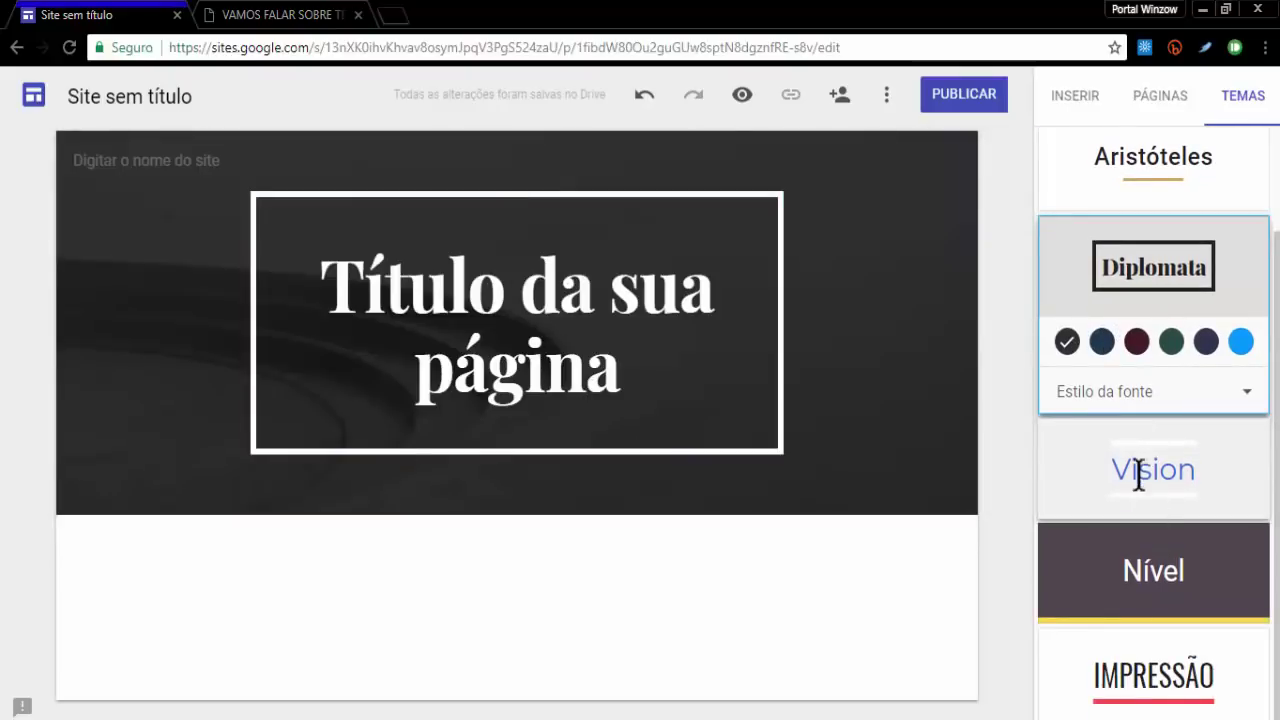
{"action": "left_click", "coordinate": [1140, 468]}
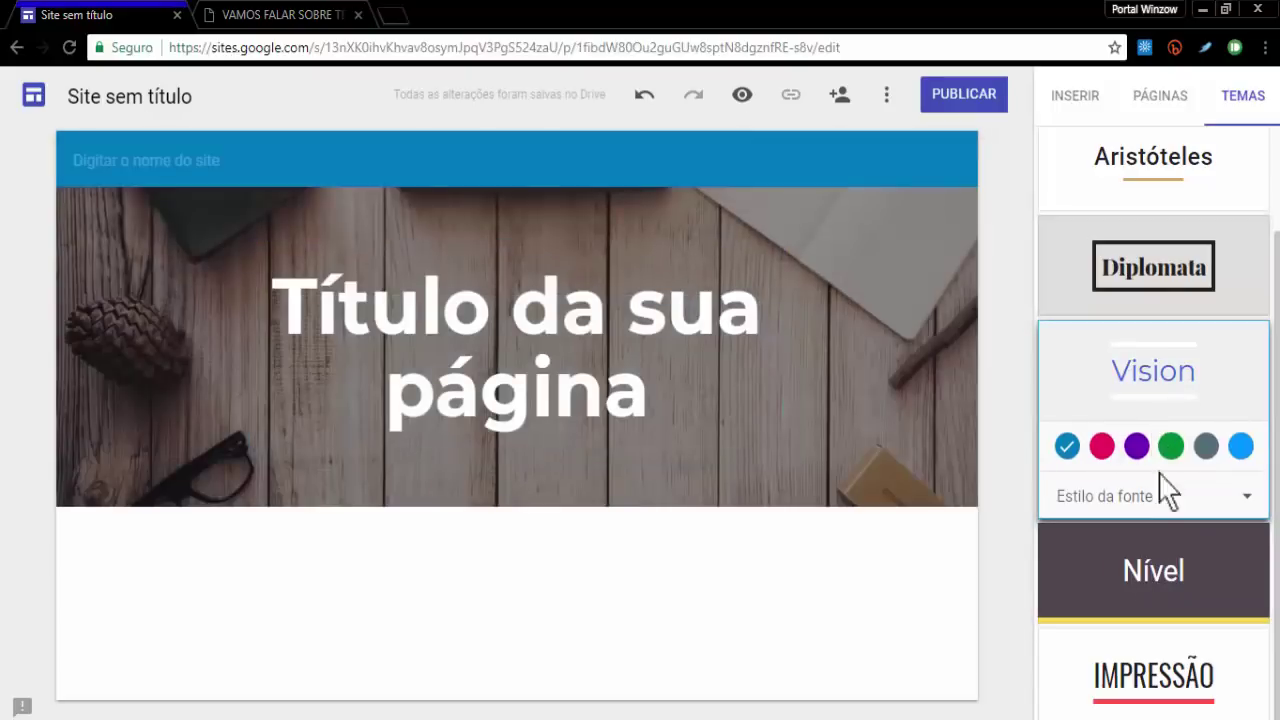
{"action": "left_click", "coordinate": [1111, 668]}
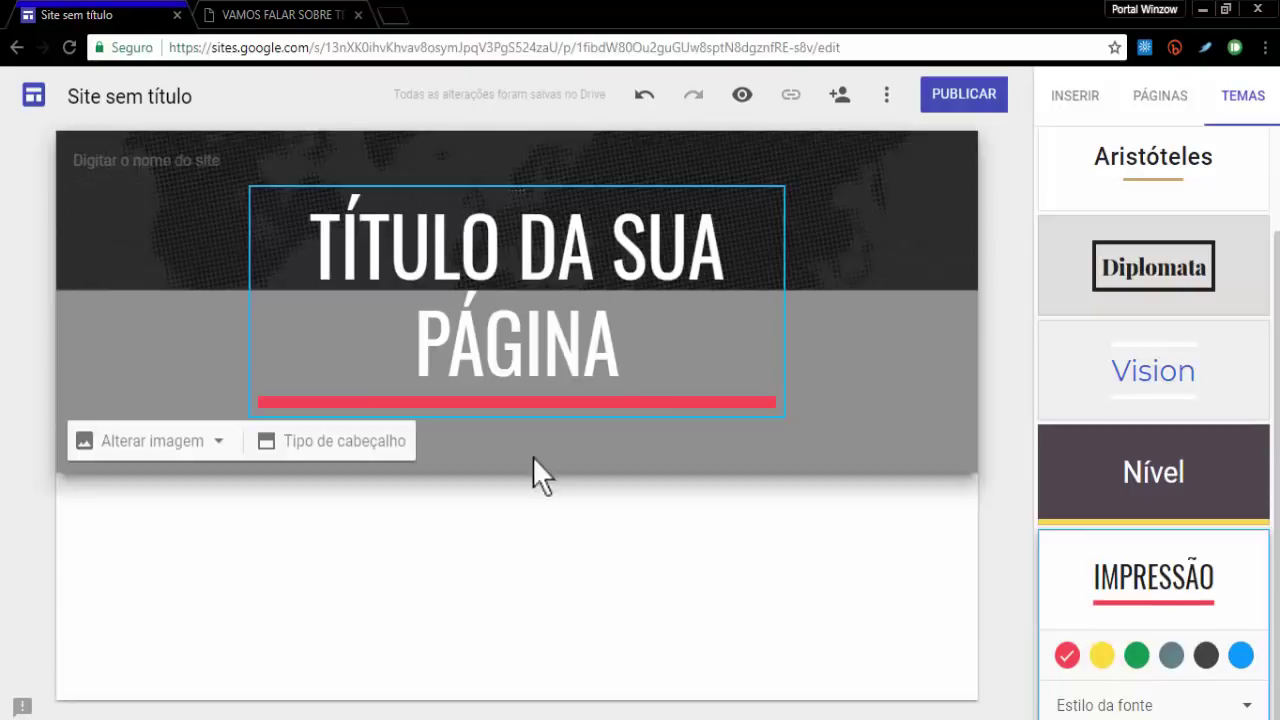
{"action": "scroll", "coordinate": [1232, 537], "scroll_direction": "up", "scroll_amount": 2}
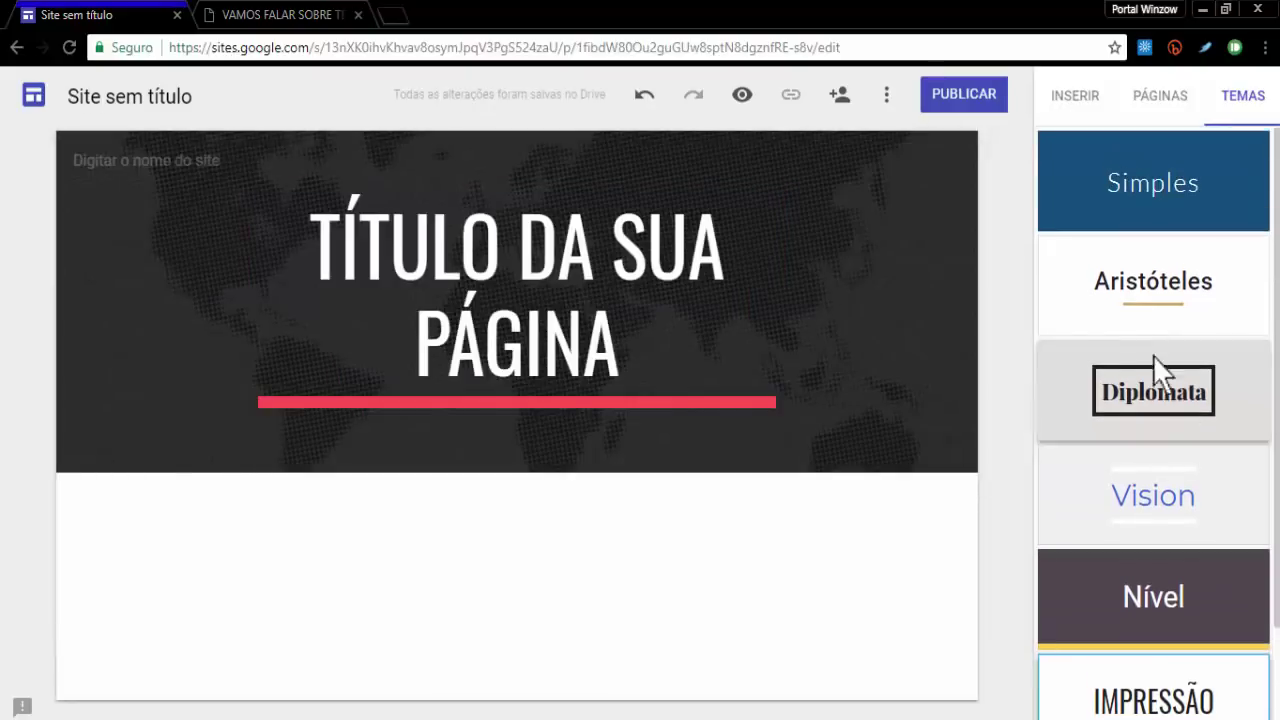
{"action": "left_click", "coordinate": [1140, 183]}
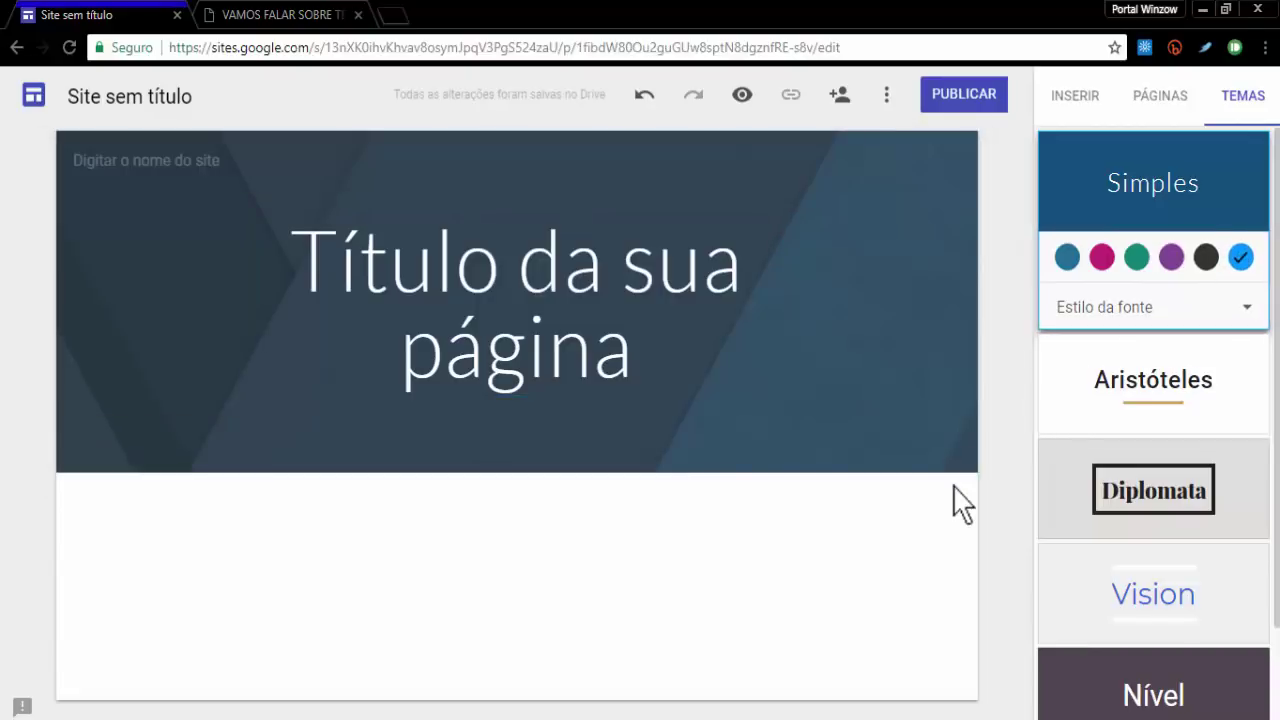
Examine the font style options of the Simples theme and the other available themes.
{"action": "left_click", "coordinate": [1162, 316]}
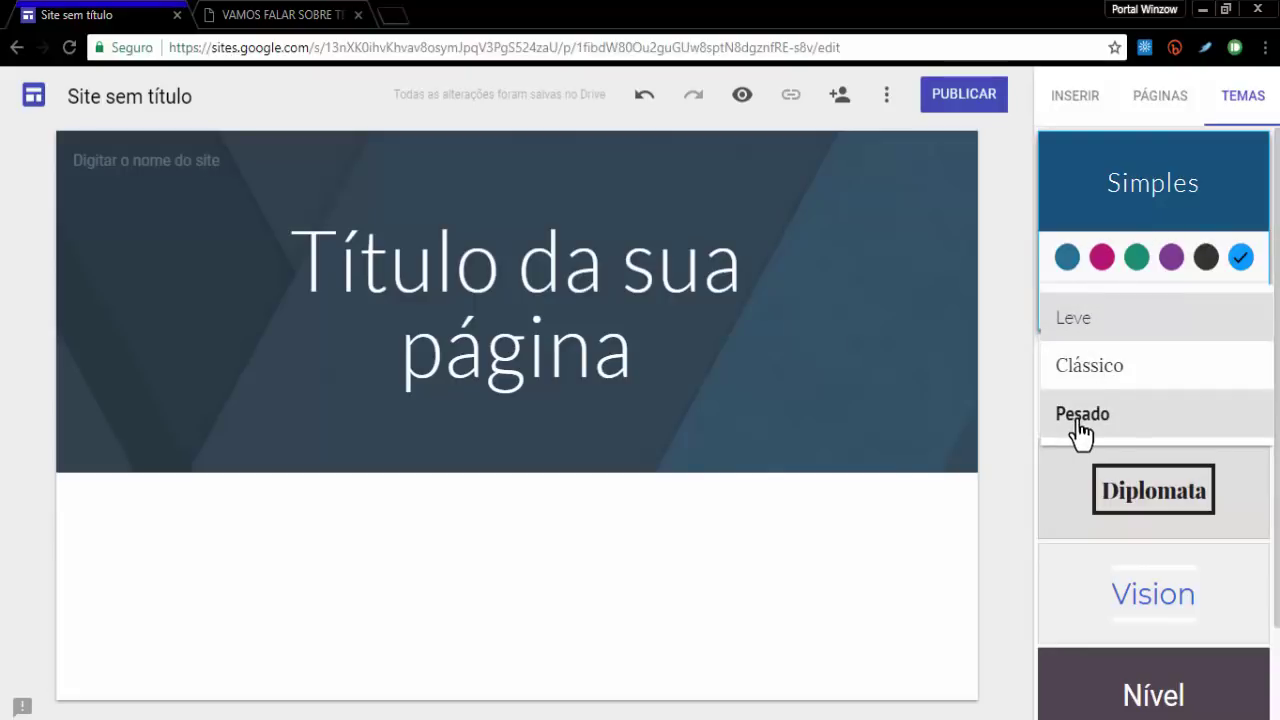
{"action": "left_click", "coordinate": [1161, 195]}
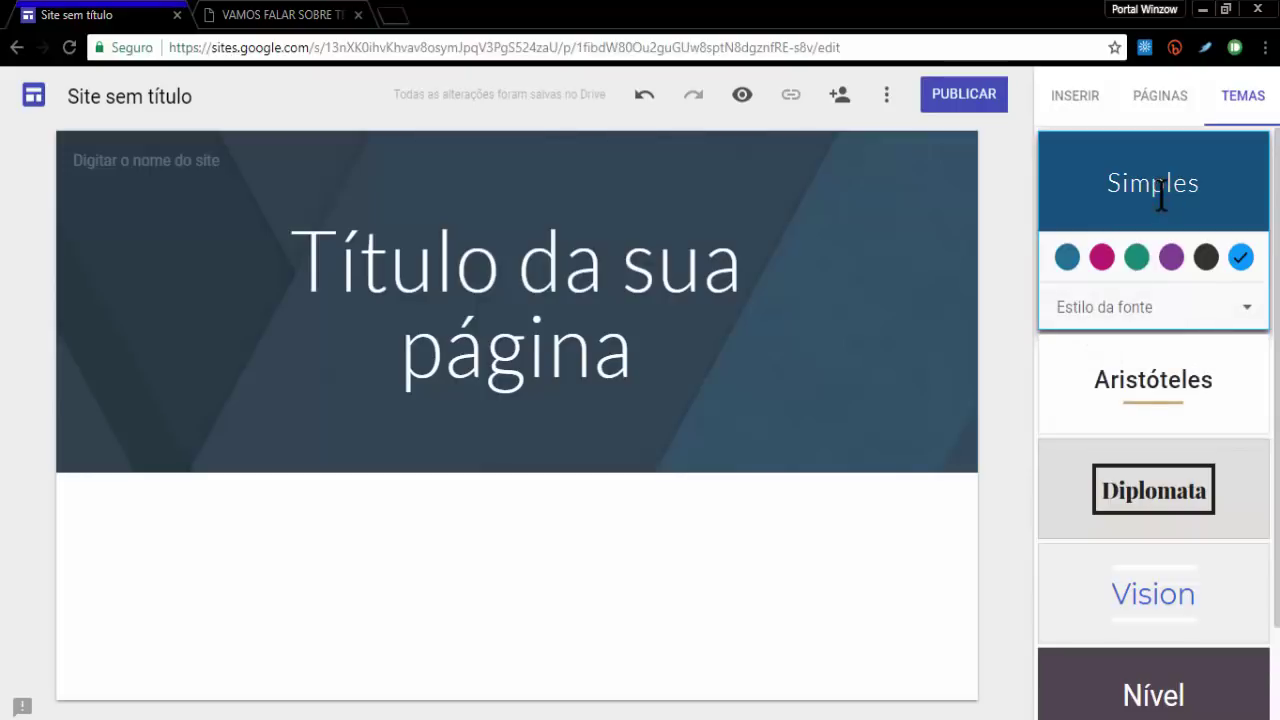
{"action": "scroll", "coordinate": [1150, 606], "scroll_direction": "down", "scroll_amount": 1}
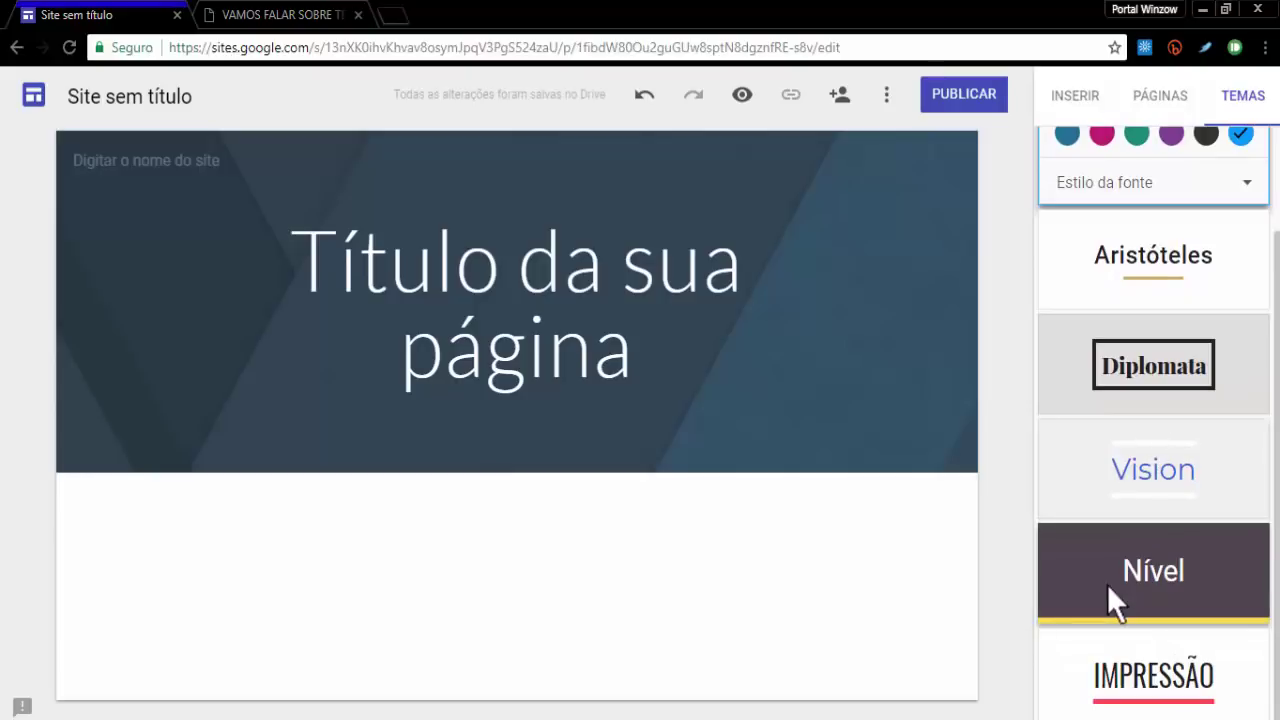
Name the site "Portal Winzow - Teste" in the page header.
{"action": "scroll", "coordinate": [1194, 620], "scroll_direction": "up", "scroll_amount": 1}
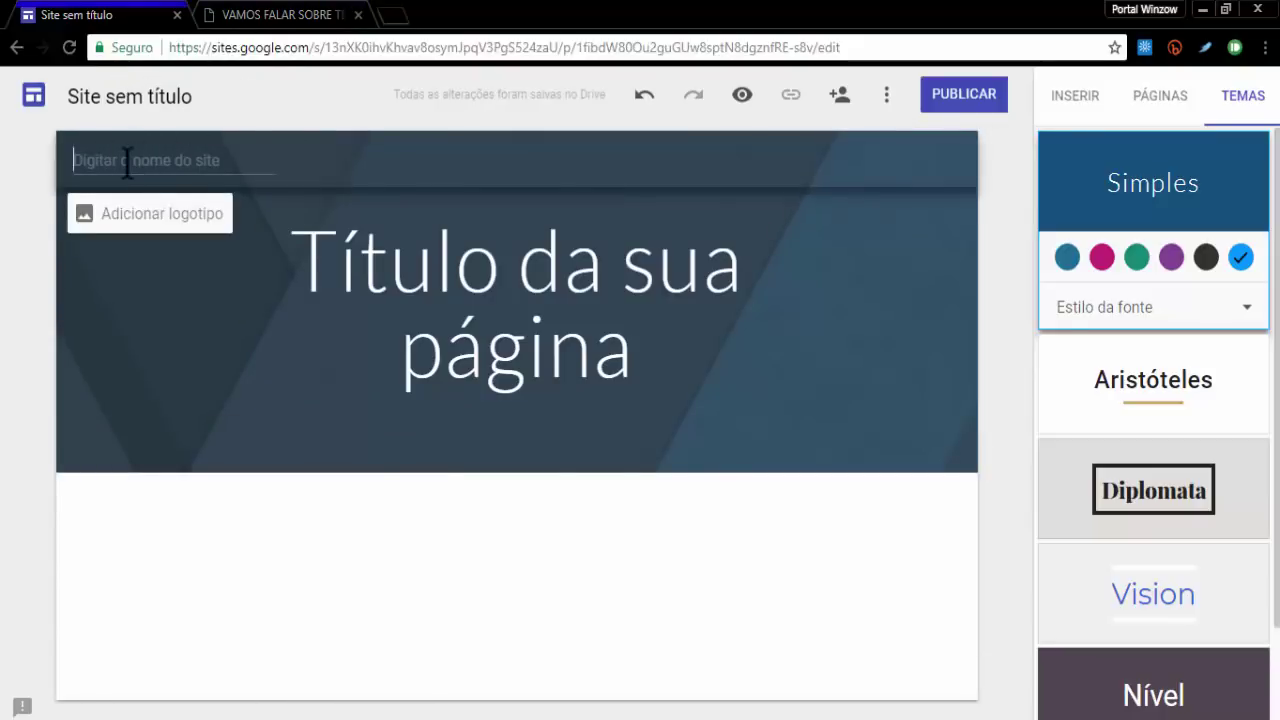
{"action": "type", "text": "Portal Winzow - Teste"}
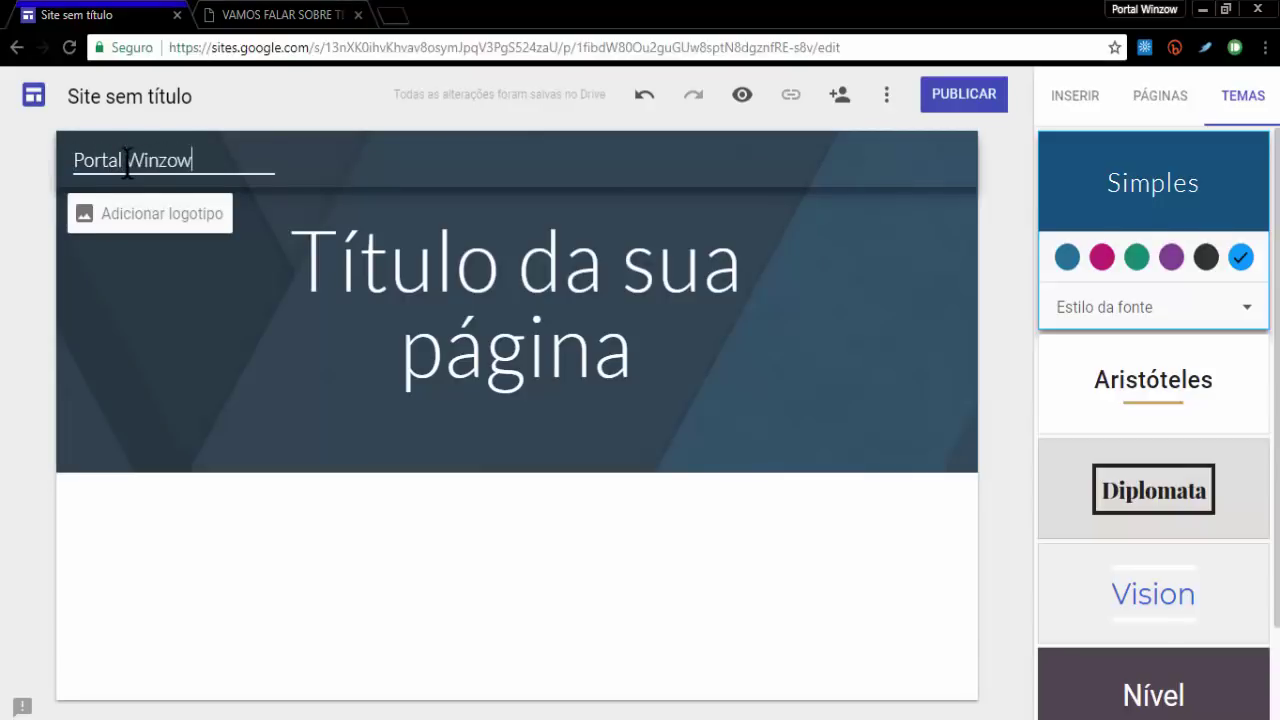
{"action": "left_click", "coordinate": [16, 222]}
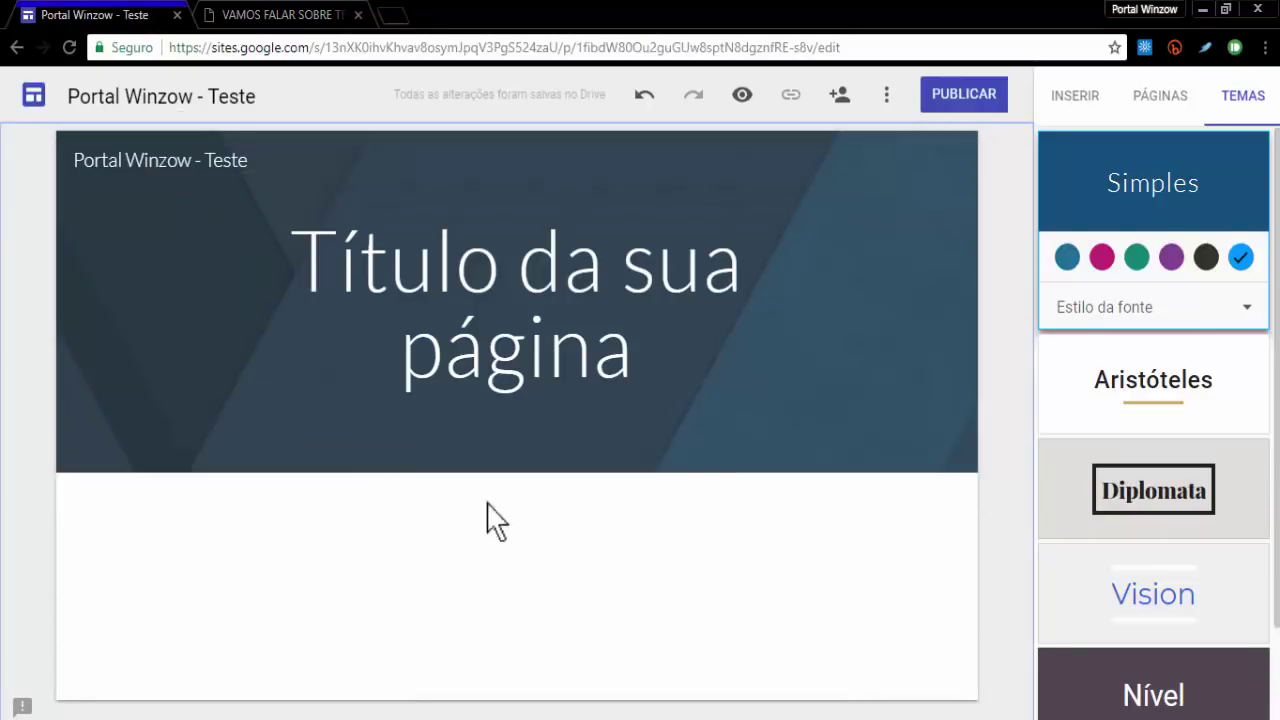
Replace the placeholder page title with "Home", keeping its text style.
{"action": "left_click", "coordinate": [518, 290]}
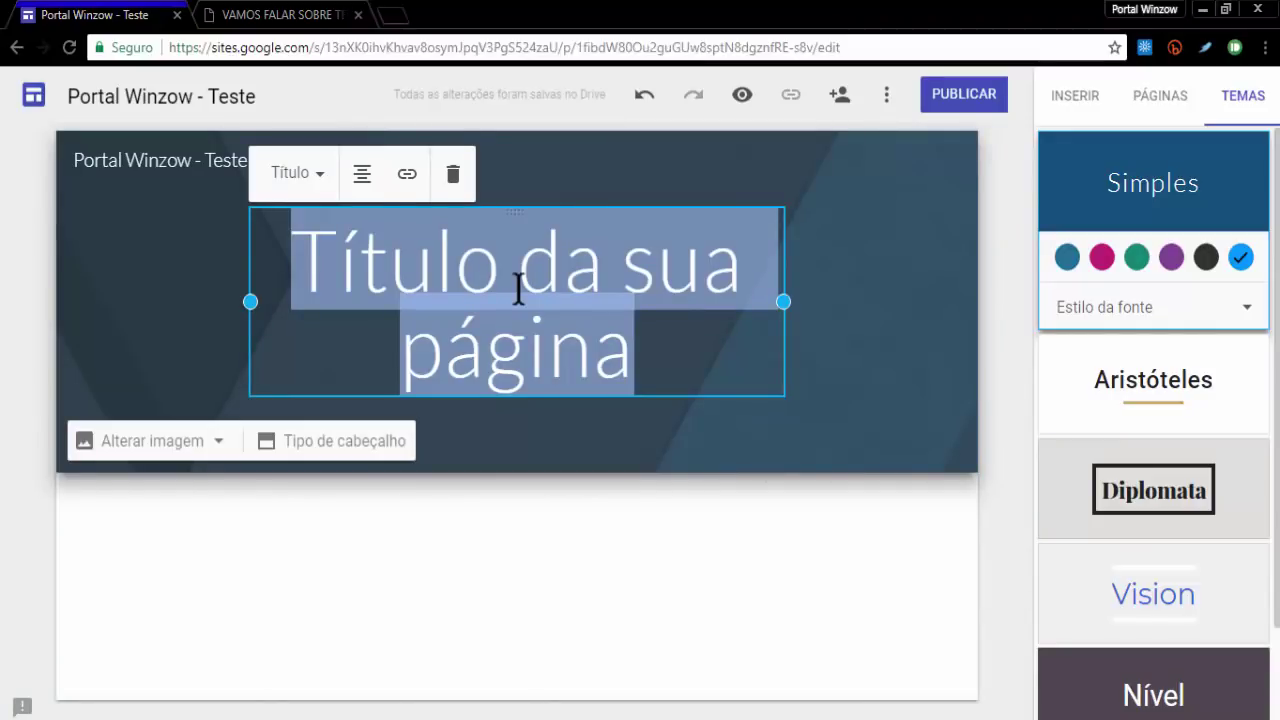
{"action": "type", "text": "Home"}
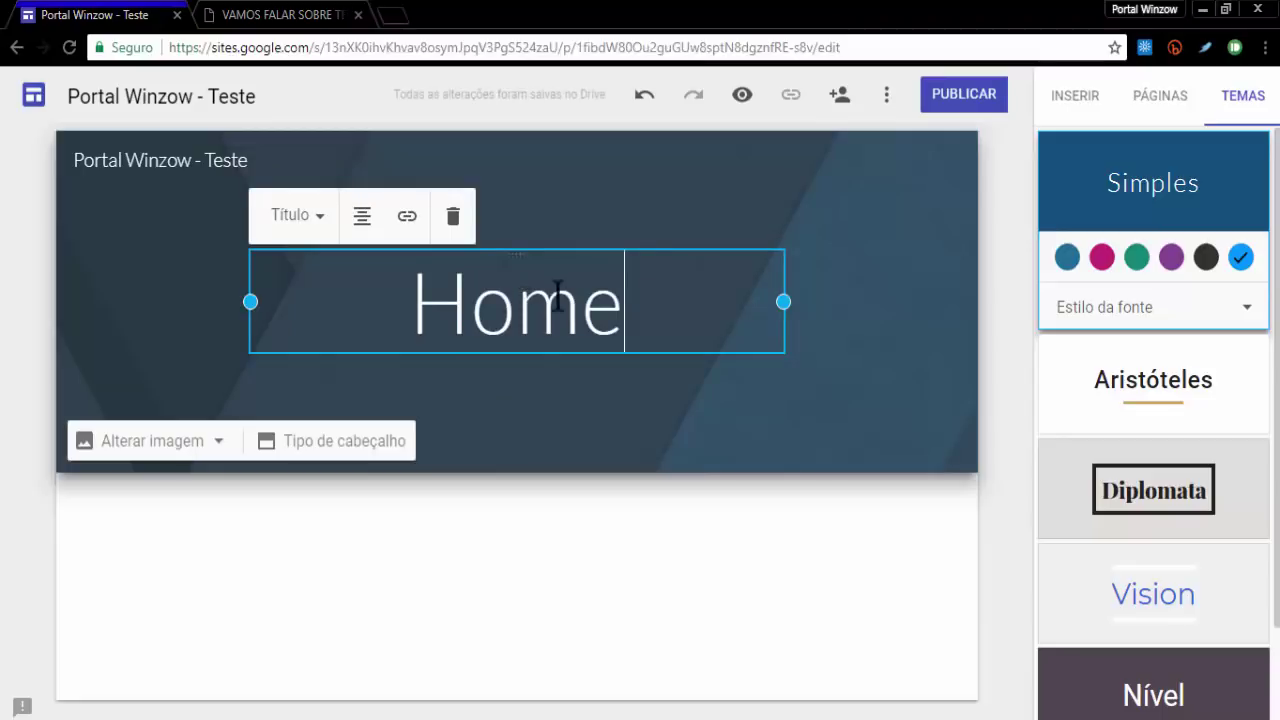
{"action": "left_click", "coordinate": [306, 229]}
{"action": "left_click", "coordinate": [312, 224]}
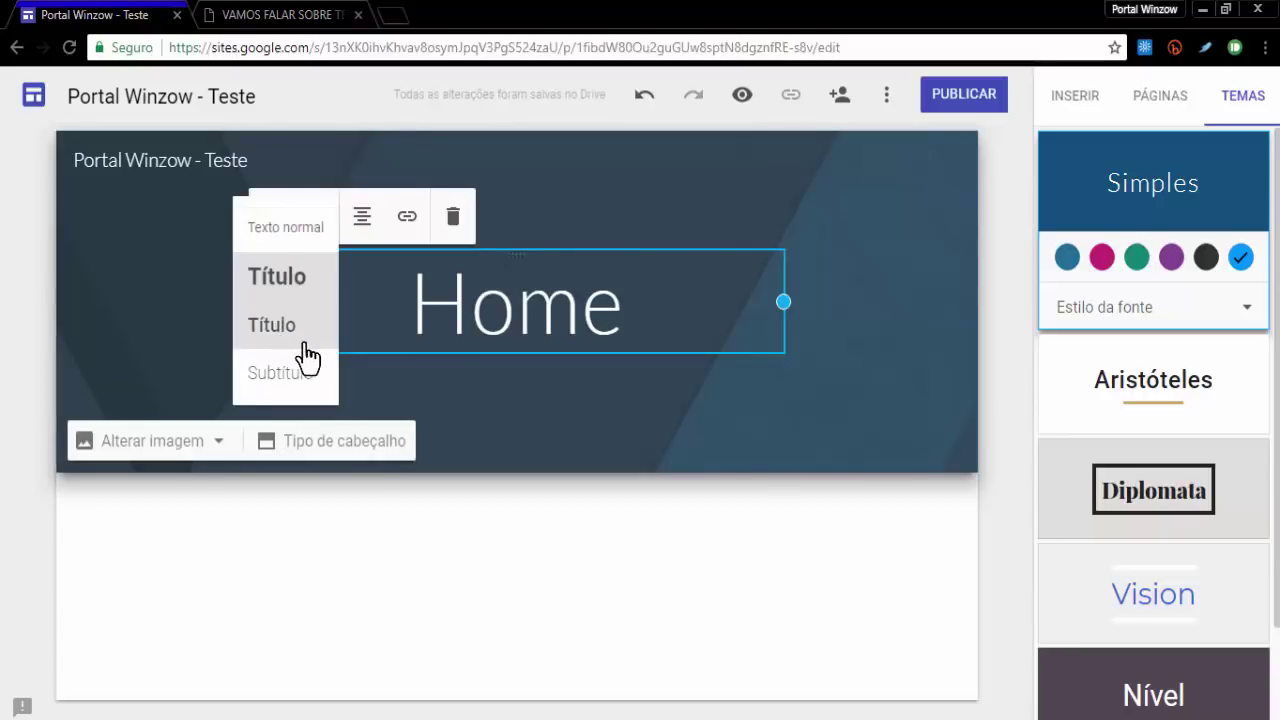
{"action": "left_click", "coordinate": [504, 318]}
{"action": "left_click", "coordinate": [34, 360]}
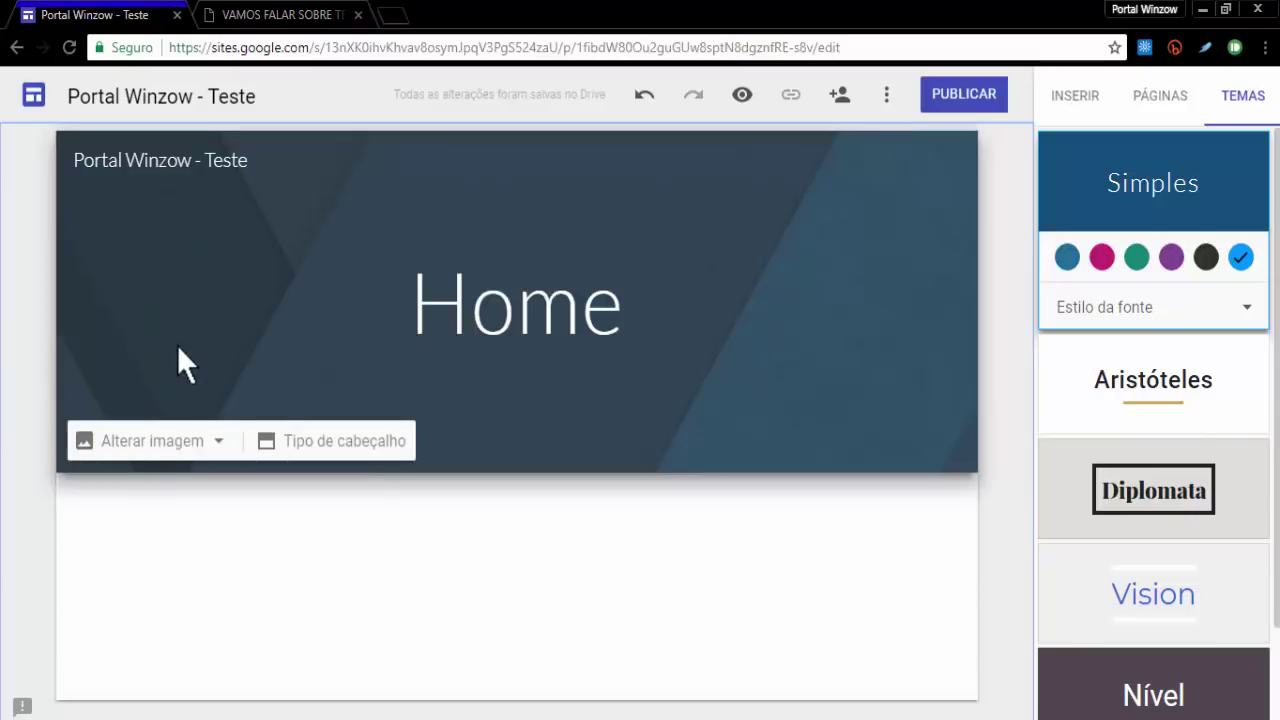
Try the Banner grande and Somente título header types, and restore the Banner type.
{"action": "left_click", "coordinate": [338, 441]}
{"action": "left_click", "coordinate": [189, 447]}
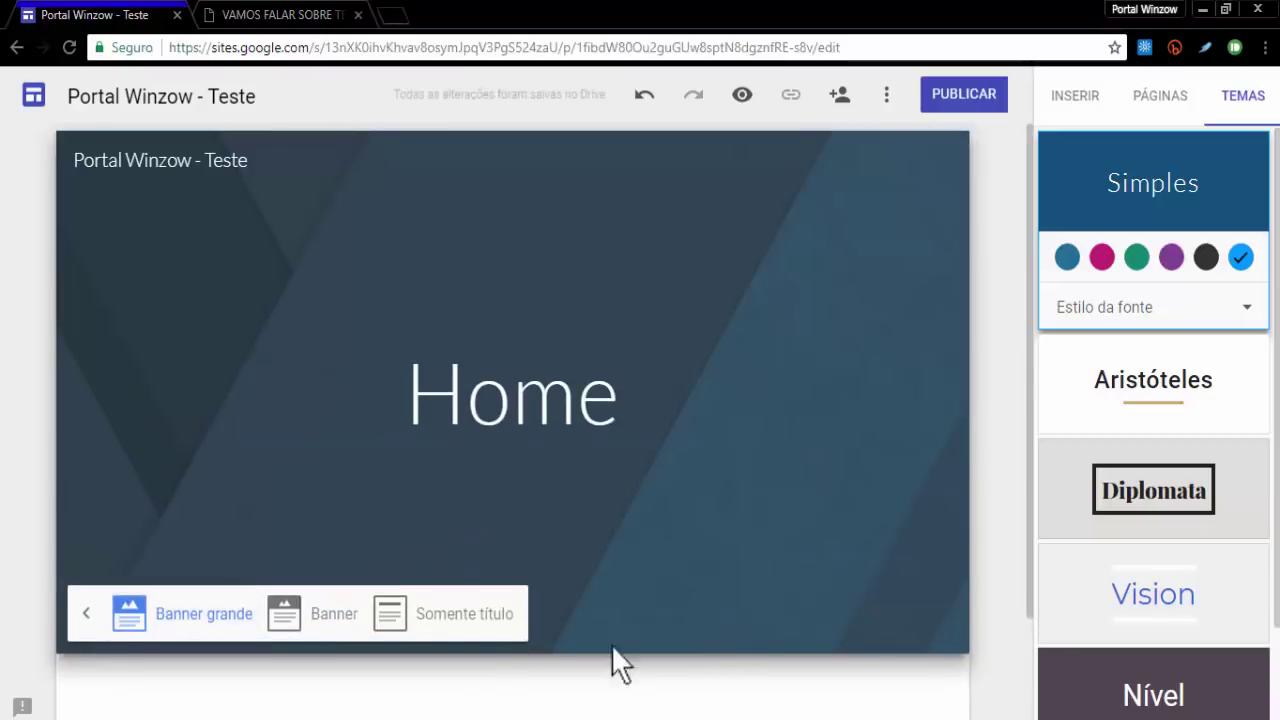
{"action": "left_click", "coordinate": [334, 614]}
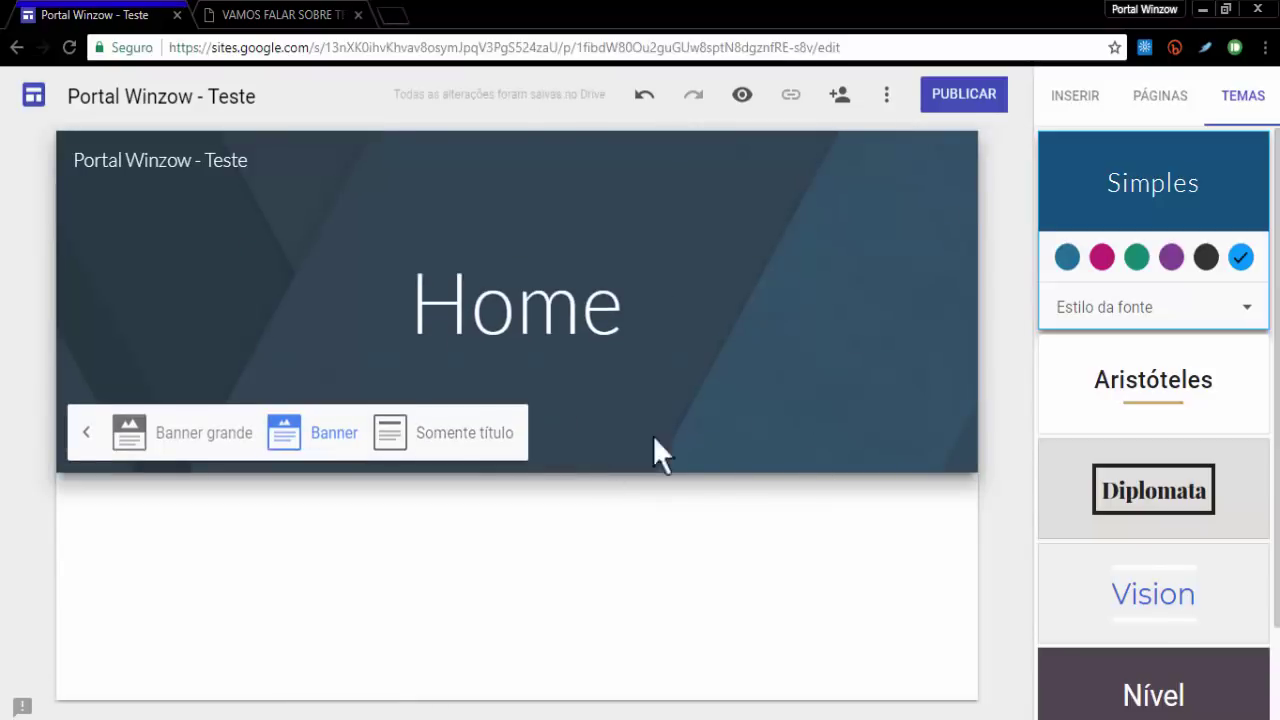
{"action": "left_click", "coordinate": [452, 442]}
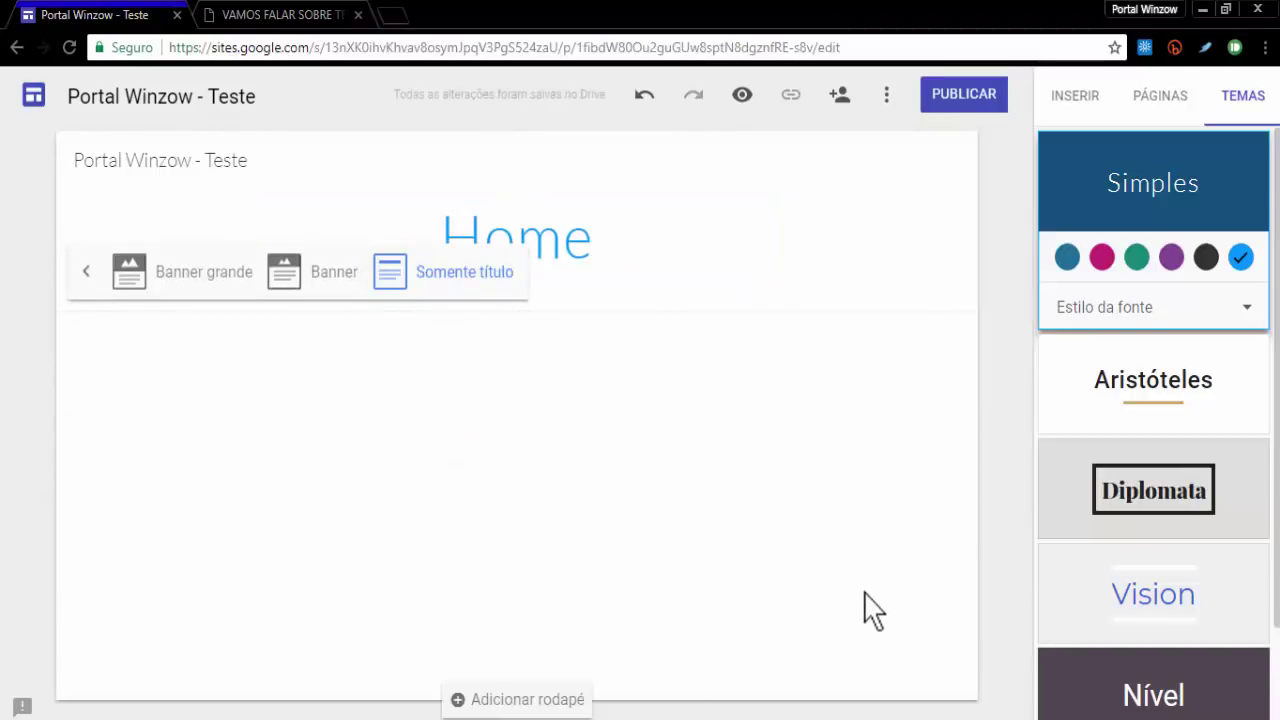
{"action": "left_click", "coordinate": [284, 272]}
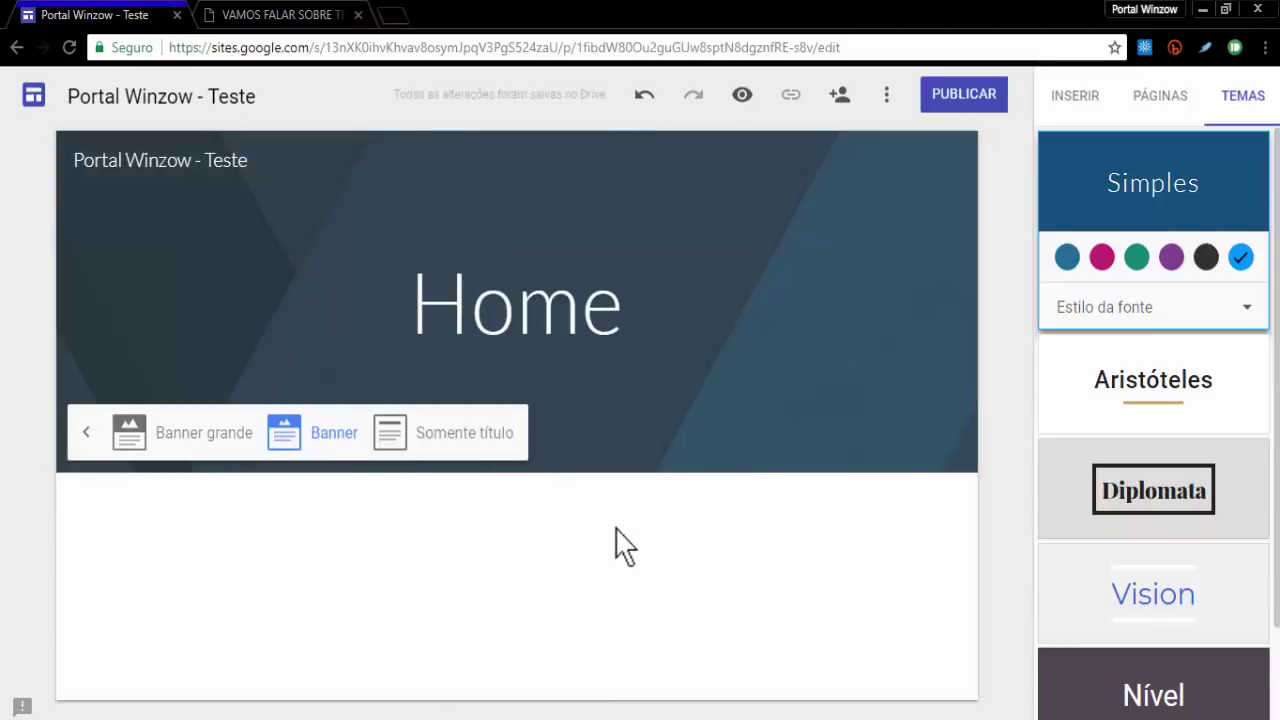
{"action": "left_click", "coordinate": [87, 440]}
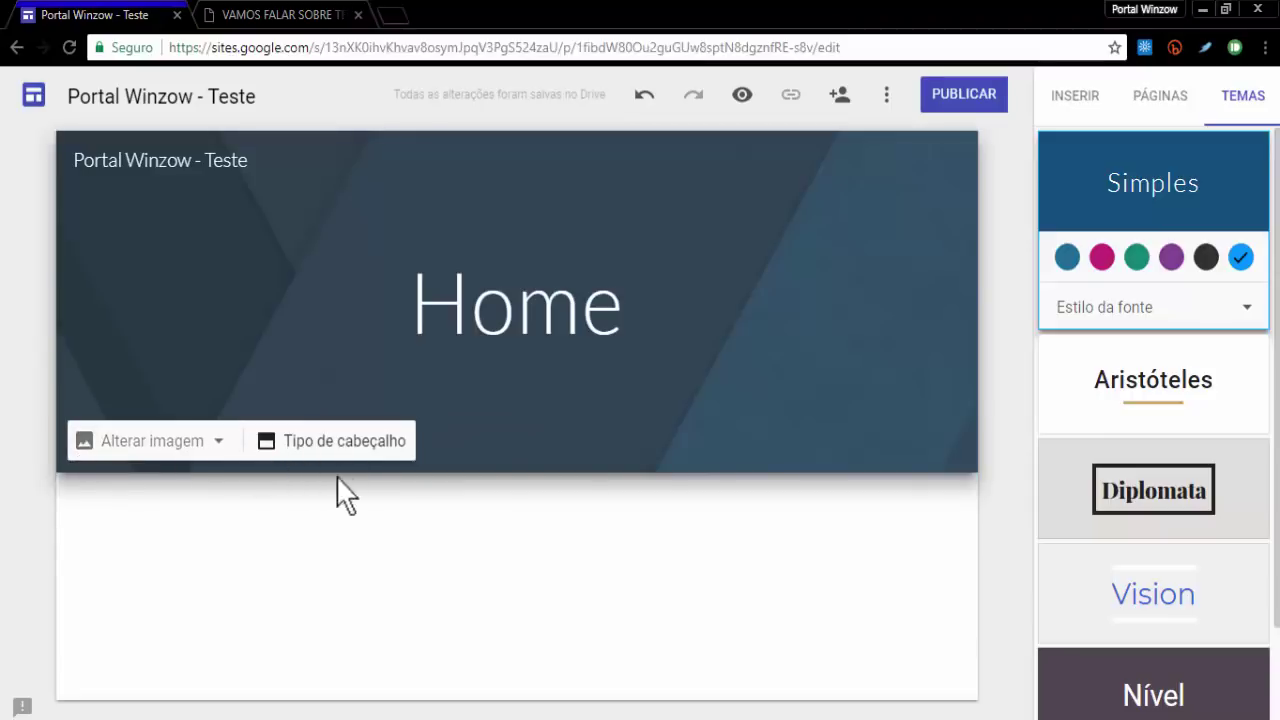
Change the header image to the gallery photo of a dark icy lake with mountains.
{"action": "left_click", "coordinate": [158, 447]}
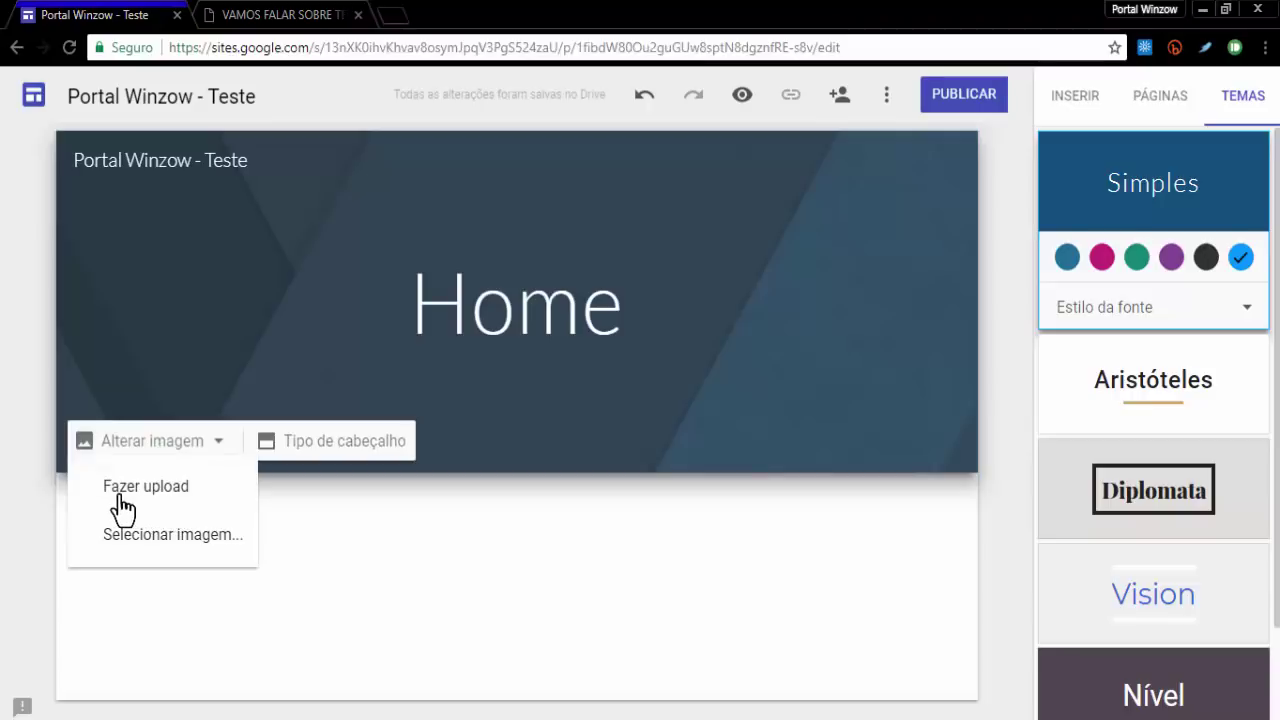
{"action": "left_click", "coordinate": [163, 548]}
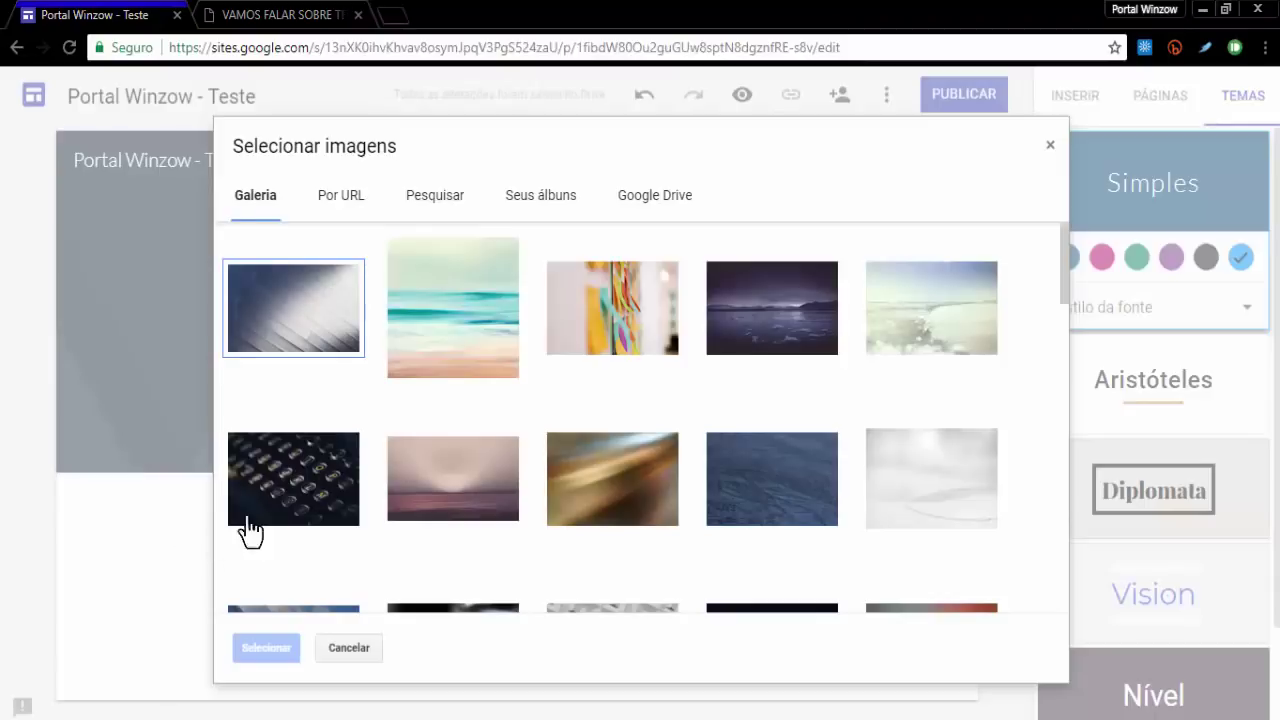
{"action": "left_click", "coordinate": [775, 335]}
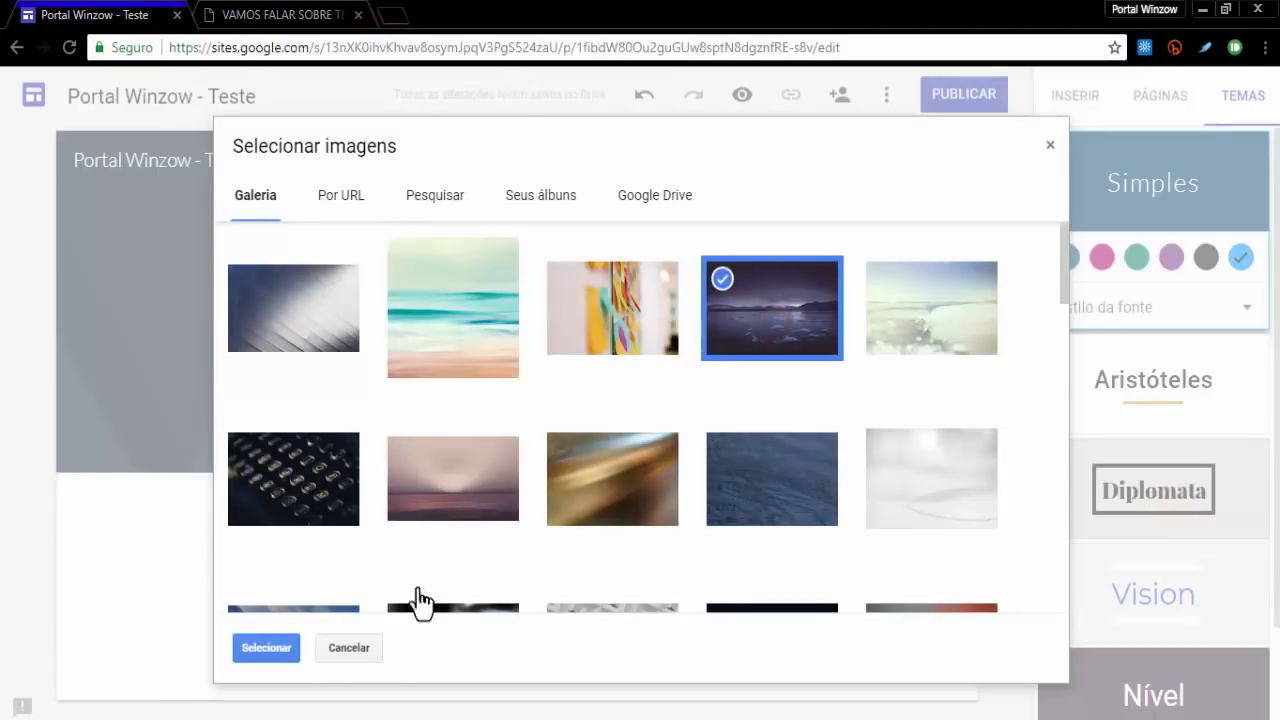
{"action": "left_click", "coordinate": [275, 650]}
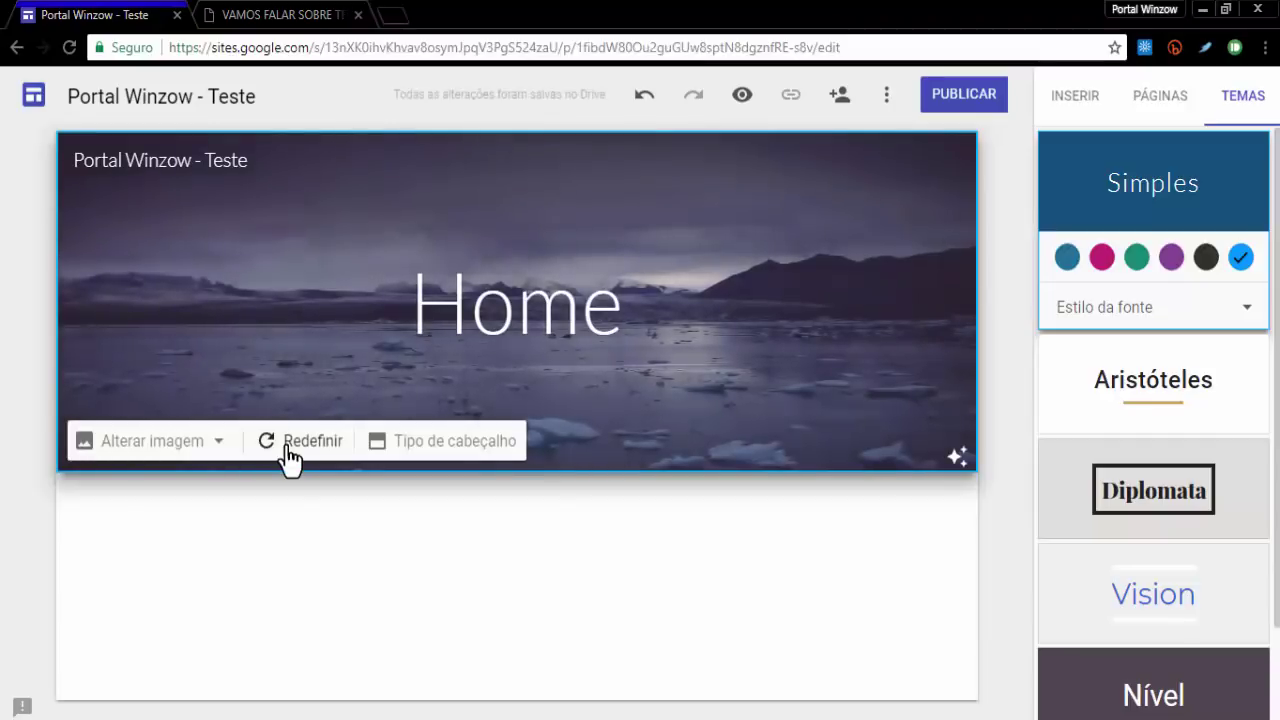
{"action": "left_click", "coordinate": [218, 442]}
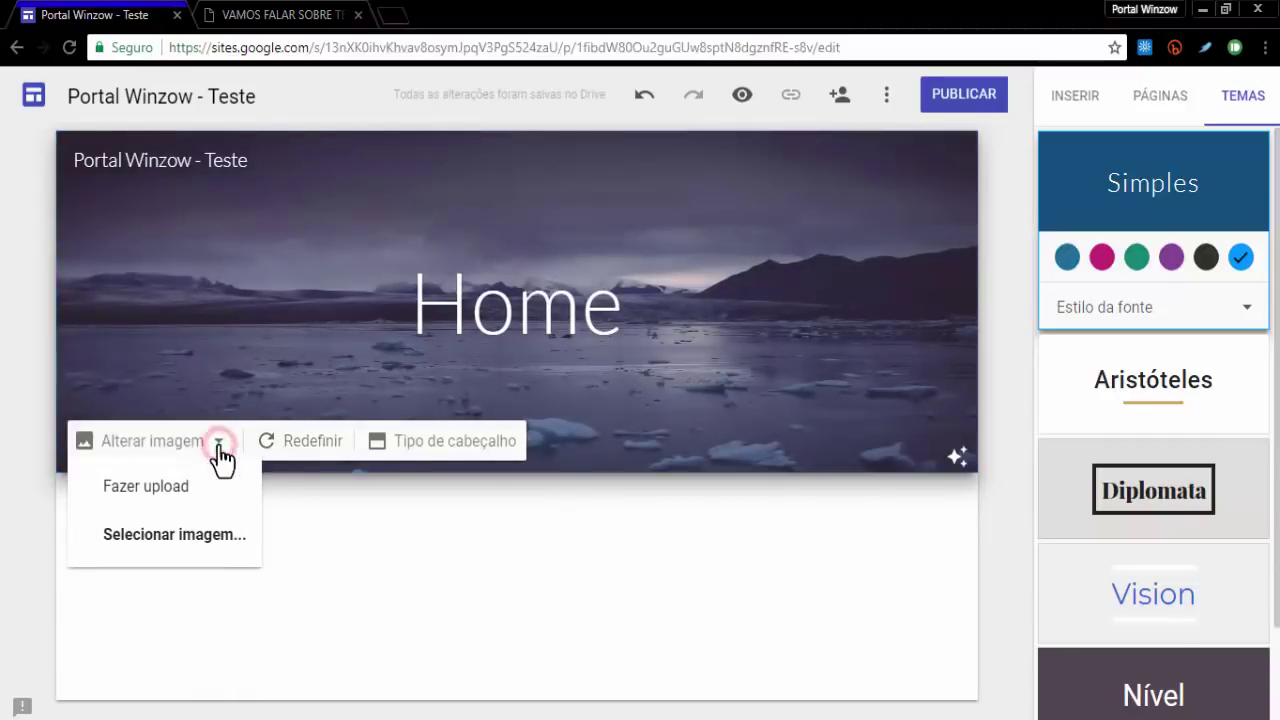
{"action": "left_click", "coordinate": [534, 592]}
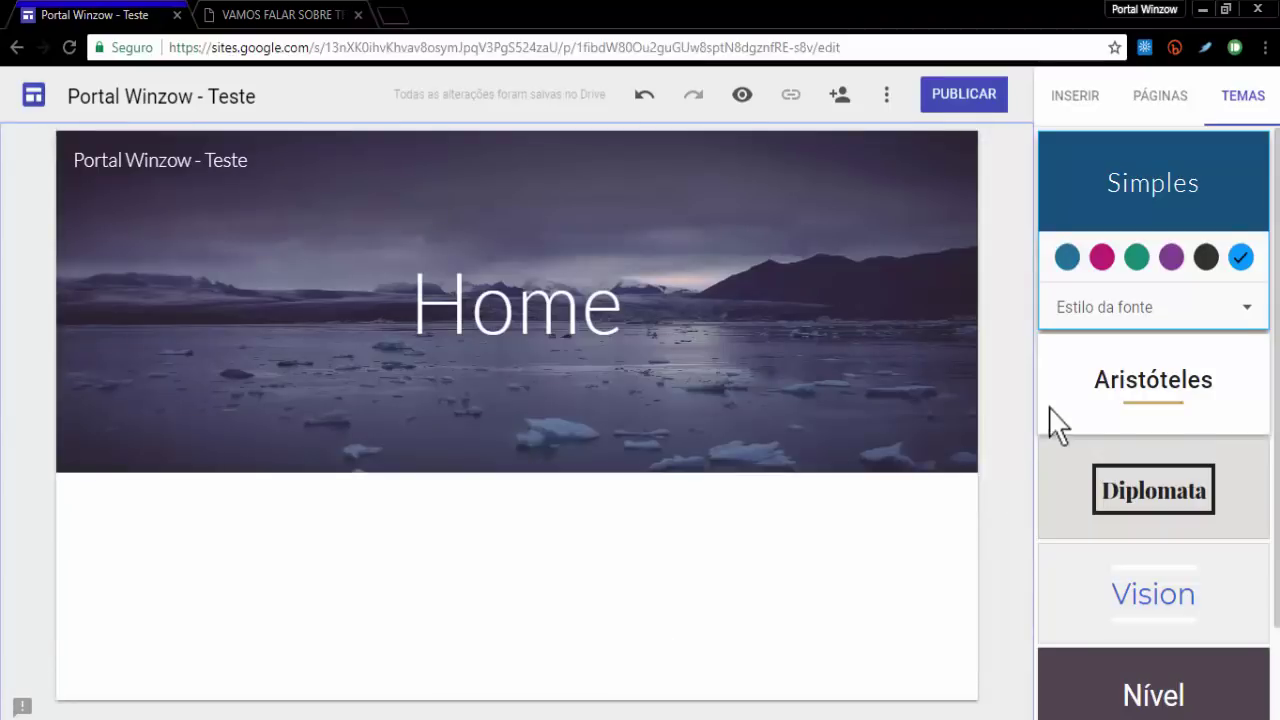
Insert a text box below the header image containing the text "Bem-Vindo(a)".
{"action": "left_click", "coordinate": [1075, 112]}
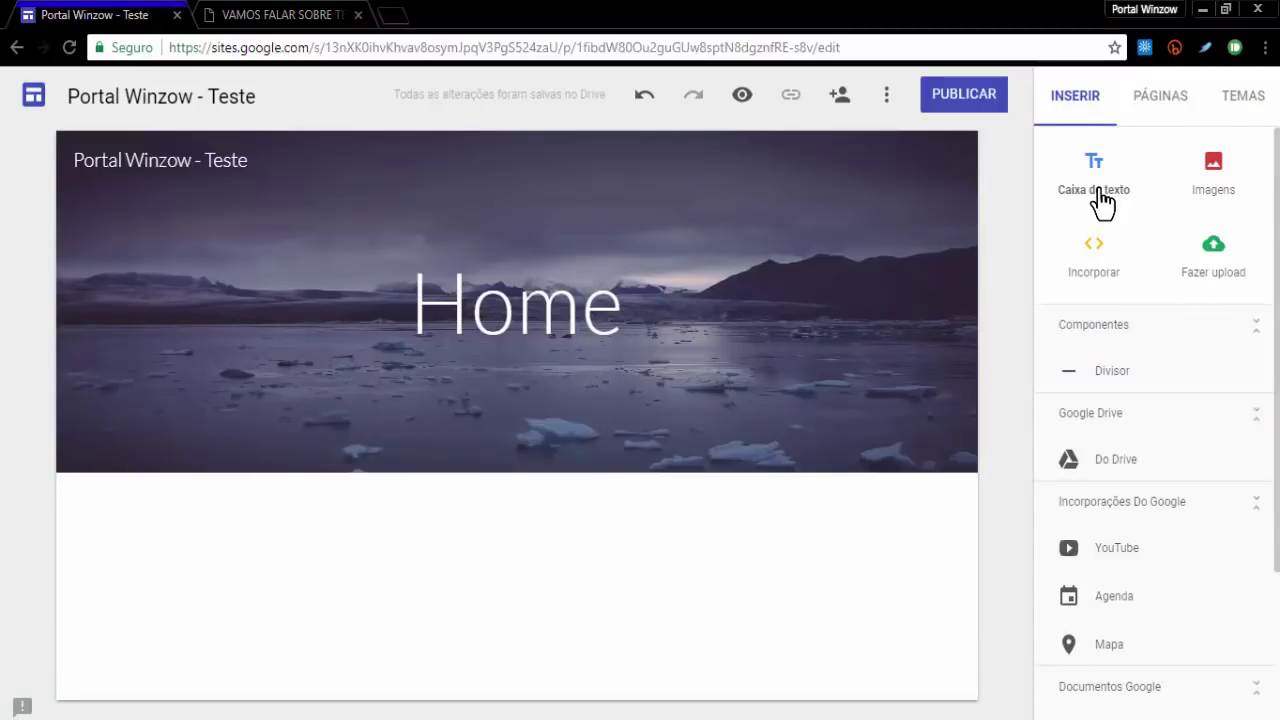
{"action": "left_click", "coordinate": [1102, 200]}
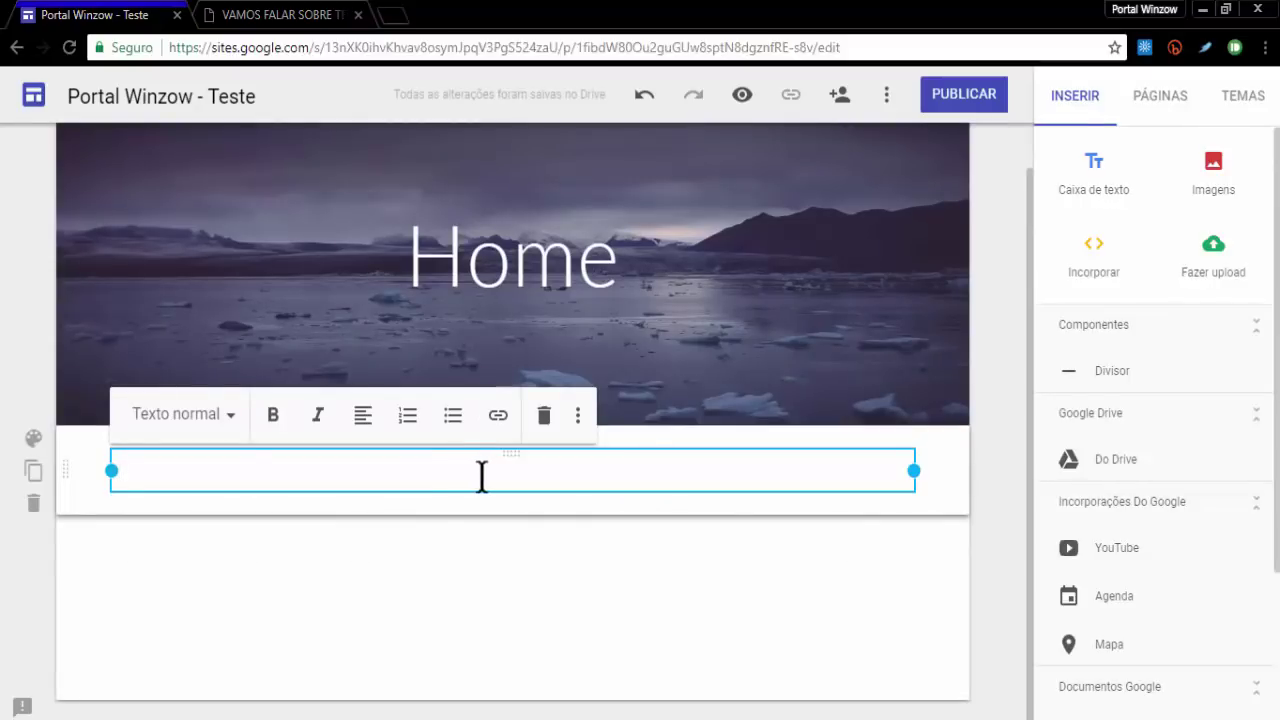
{"action": "type", "text": "Bem-Vindo(a"}
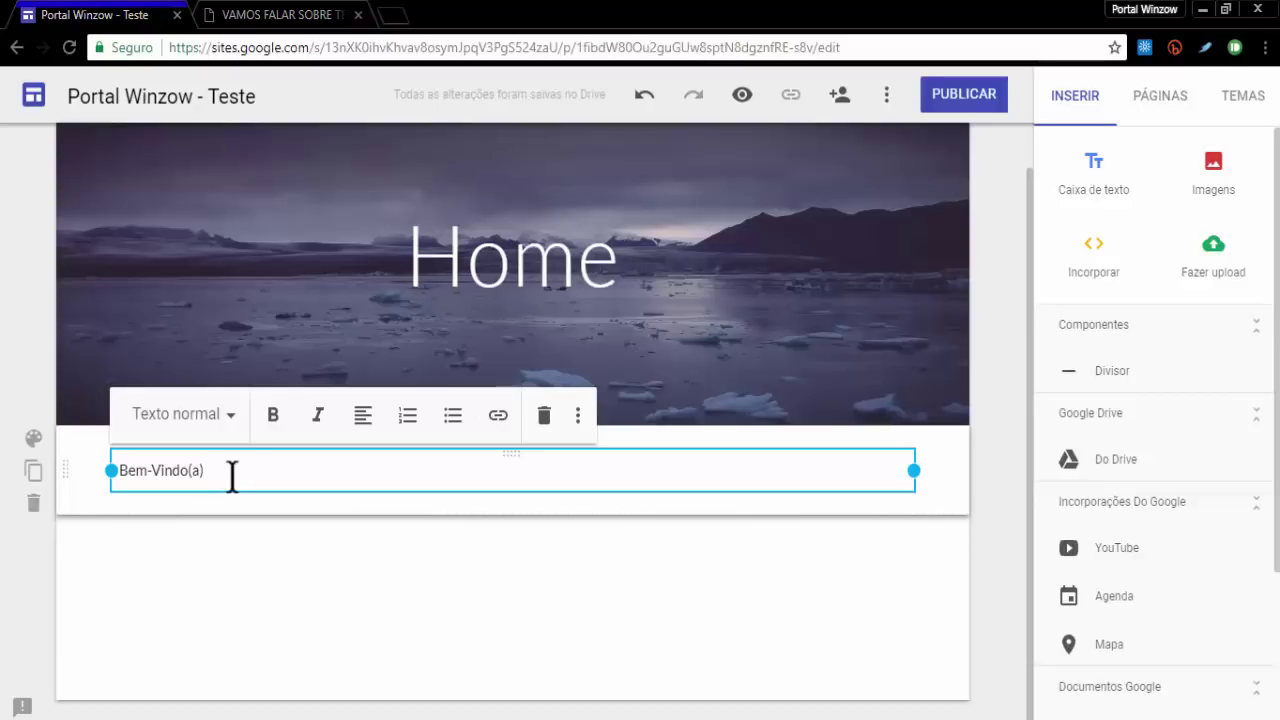
Center the "Bem-Vindo(a)" text and format it with the largest Título style.
{"action": "left_click", "coordinate": [206, 418]}
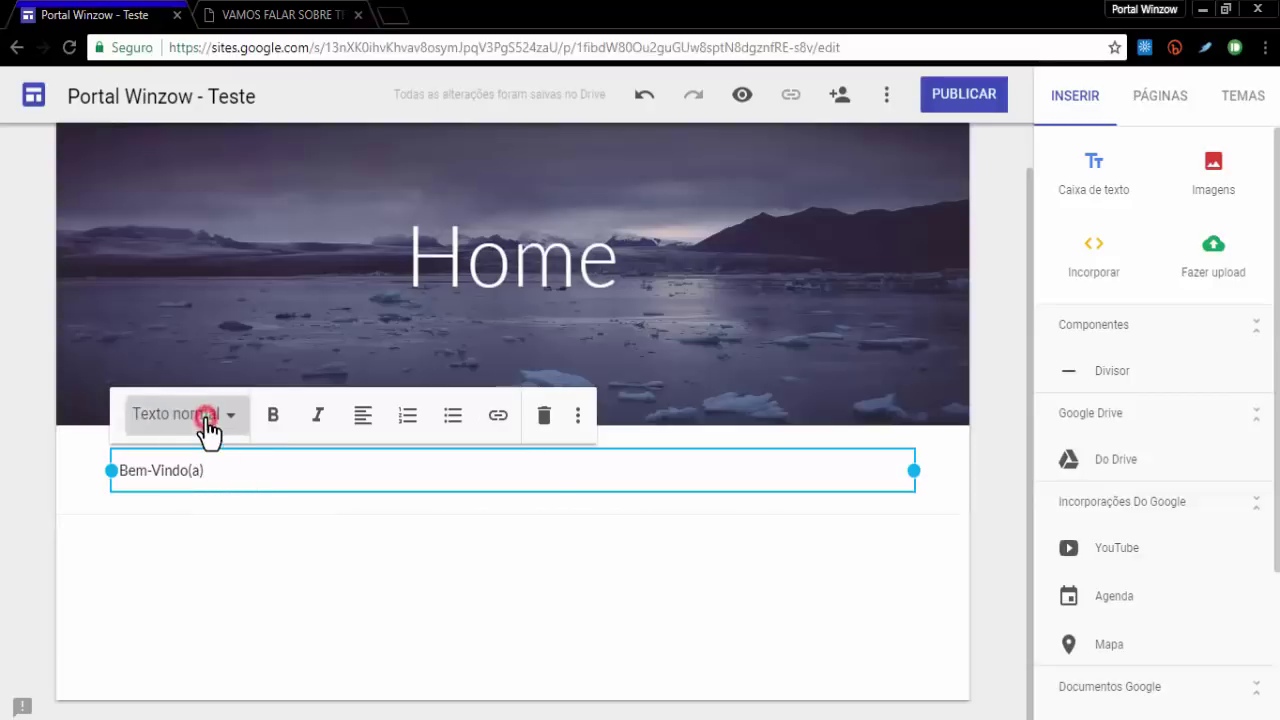
{"action": "left_click", "coordinate": [197, 524]}
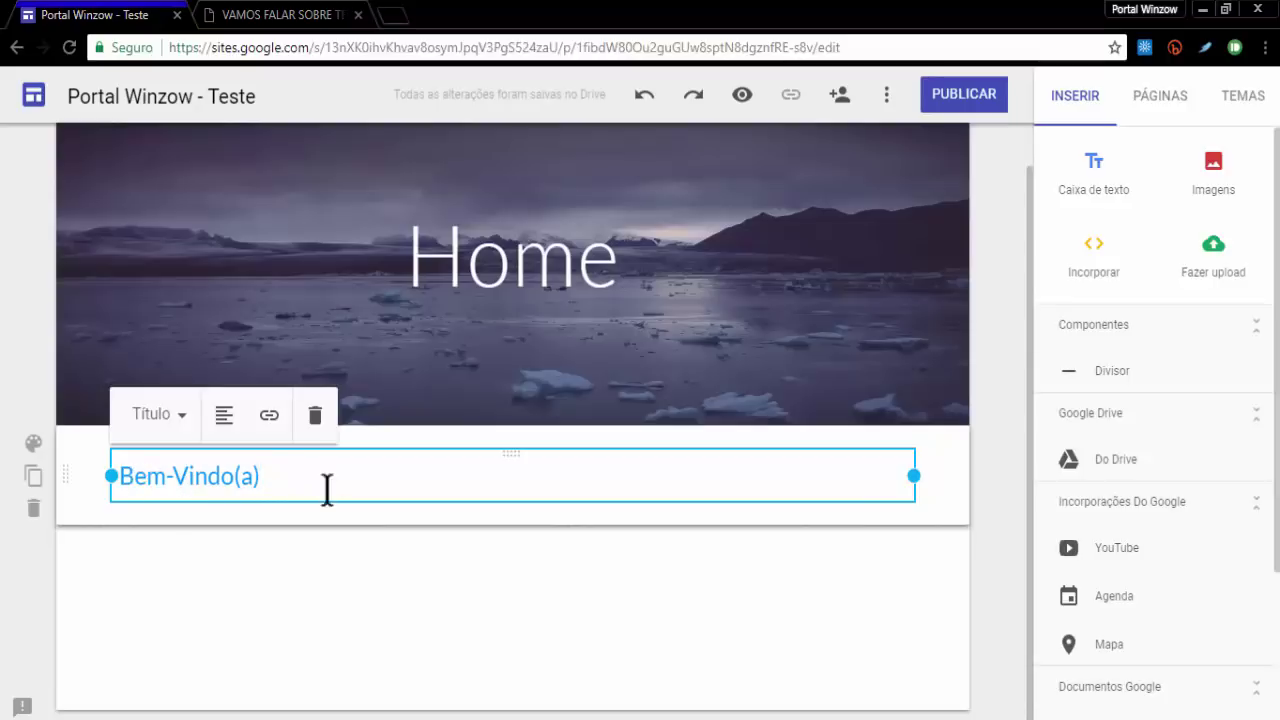
{"action": "left_click", "coordinate": [222, 420]}
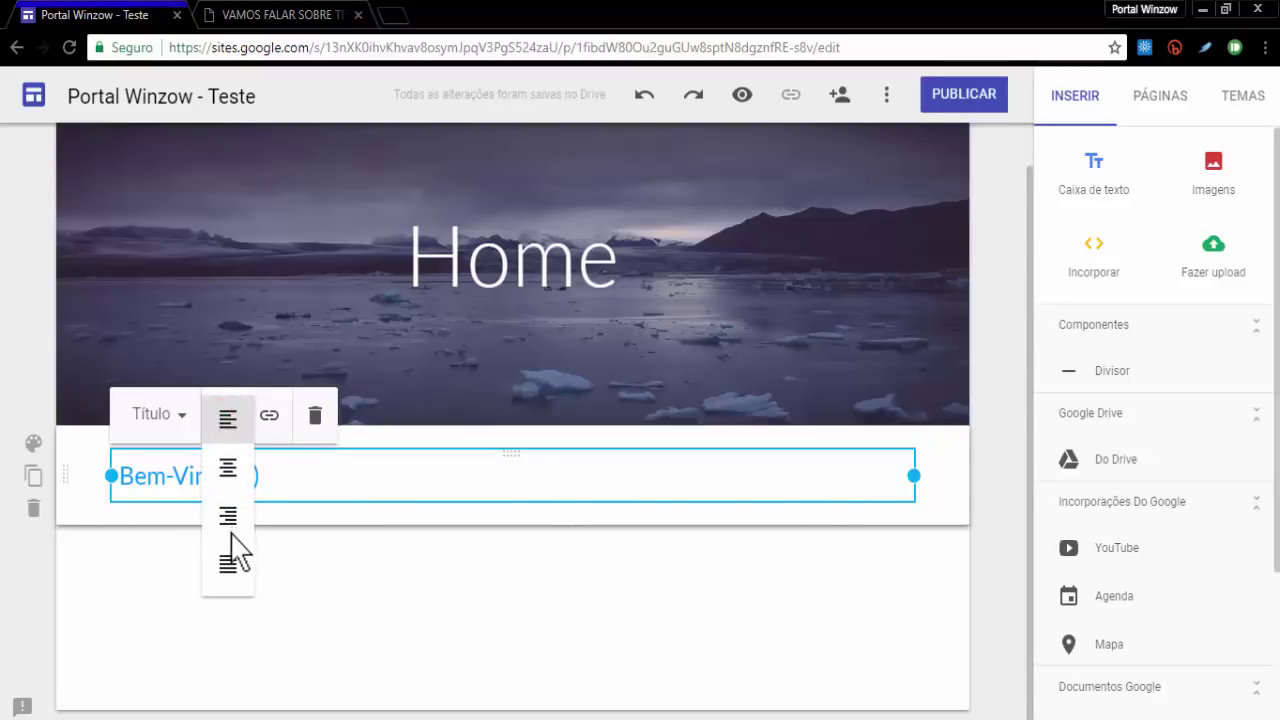
{"action": "left_click", "coordinate": [228, 470]}
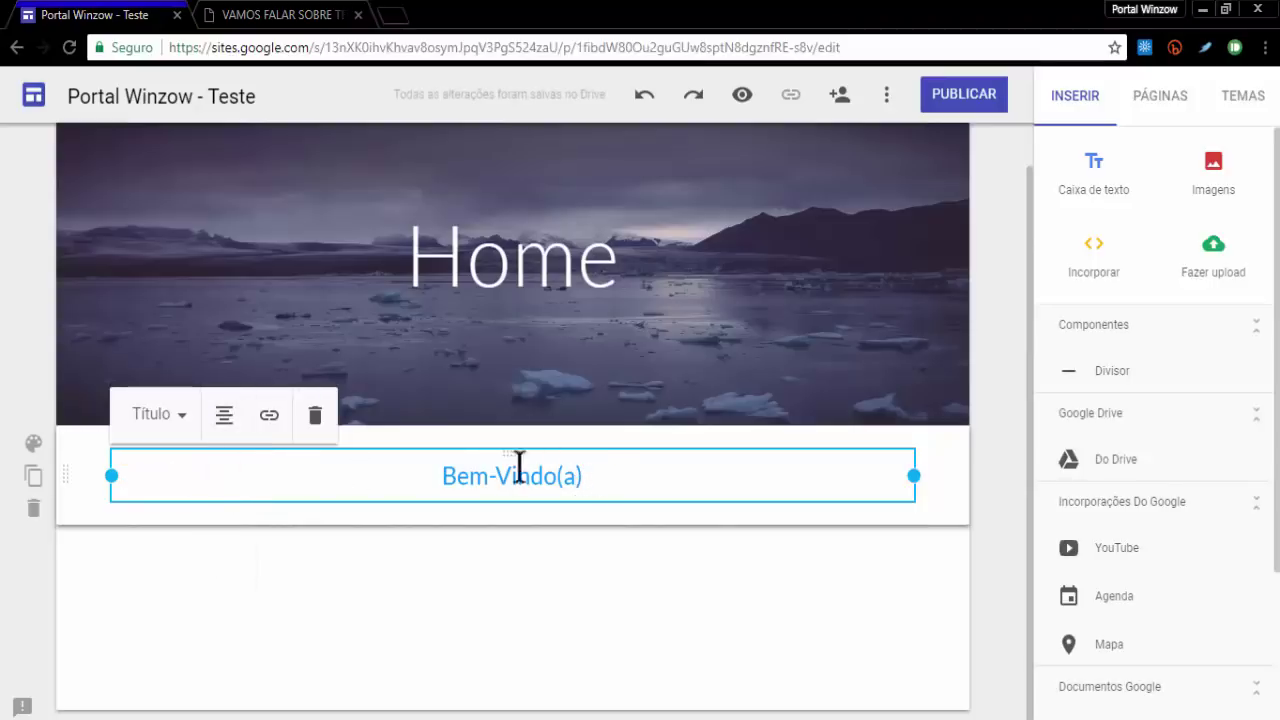
{"action": "left_click", "coordinate": [160, 414]}
{"action": "left_click", "coordinate": [155, 478]}
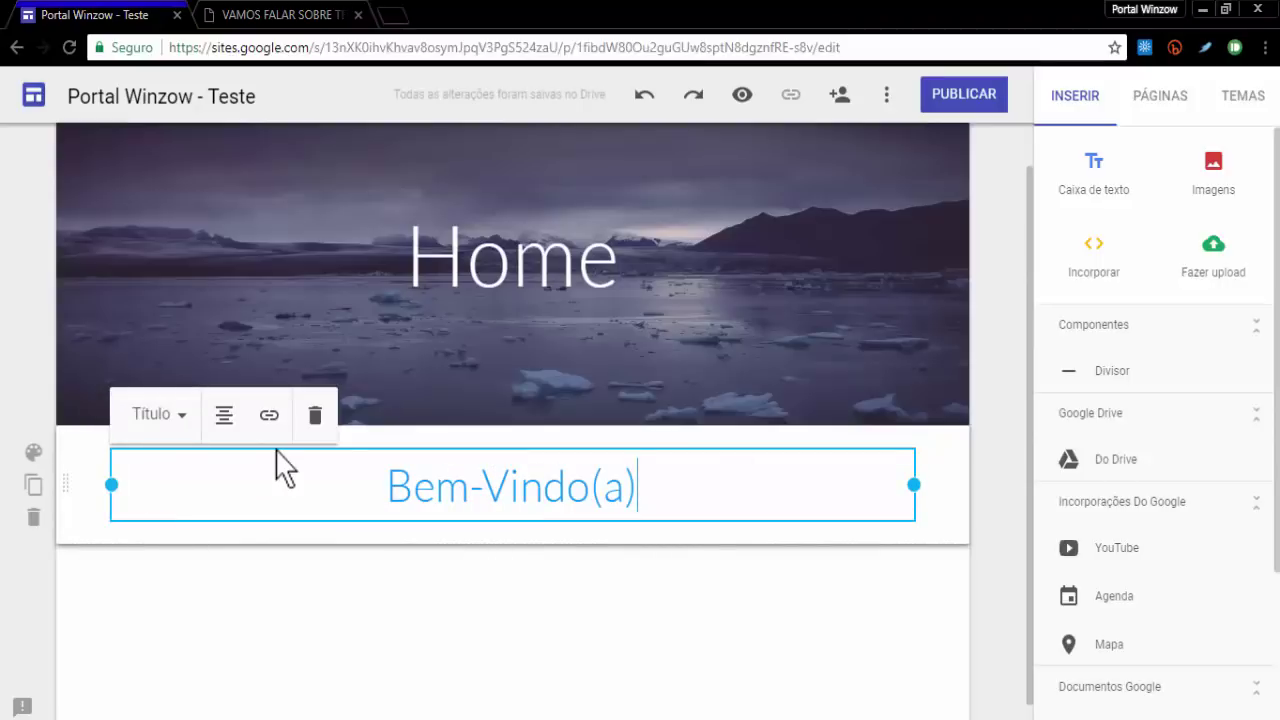
{"action": "left_click", "coordinate": [667, 634]}
{"action": "scroll", "coordinate": [667, 650], "scroll_direction": "down", "scroll_amount": 1}
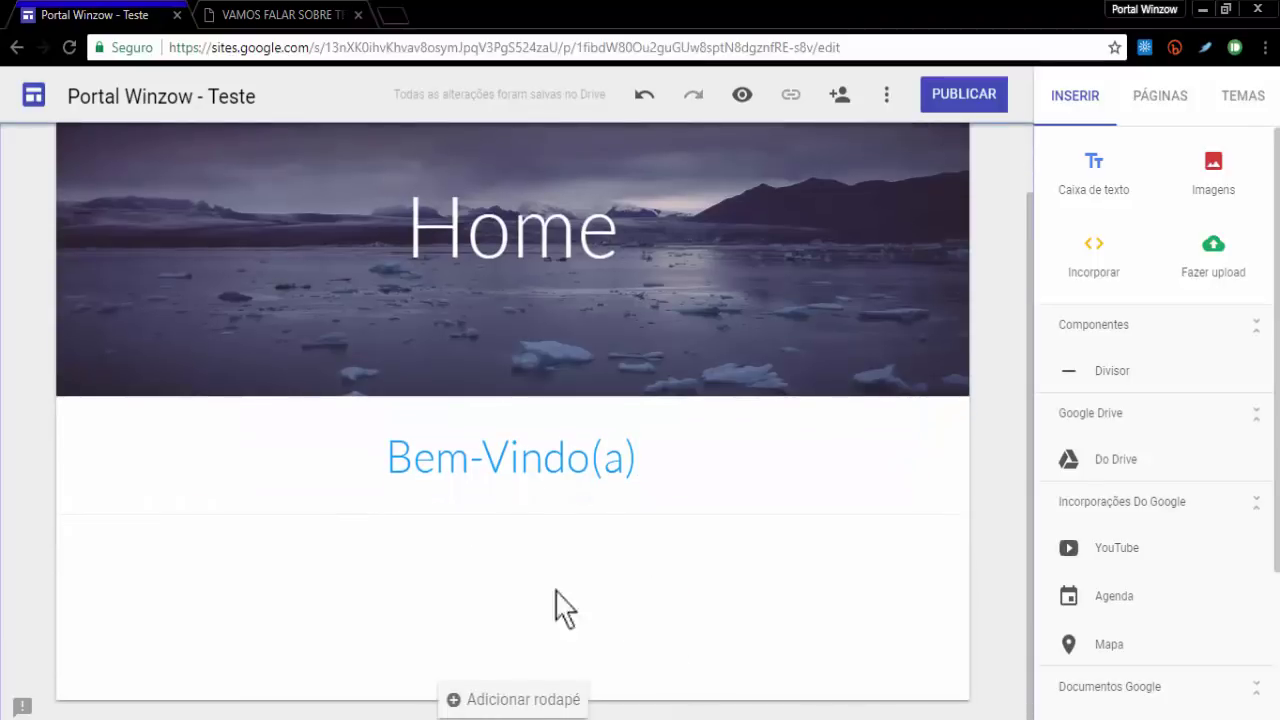
Start inserting an image and review the available sources: URL, web search, personal albums and Google Drive.
{"action": "left_click", "coordinate": [1199, 182]}
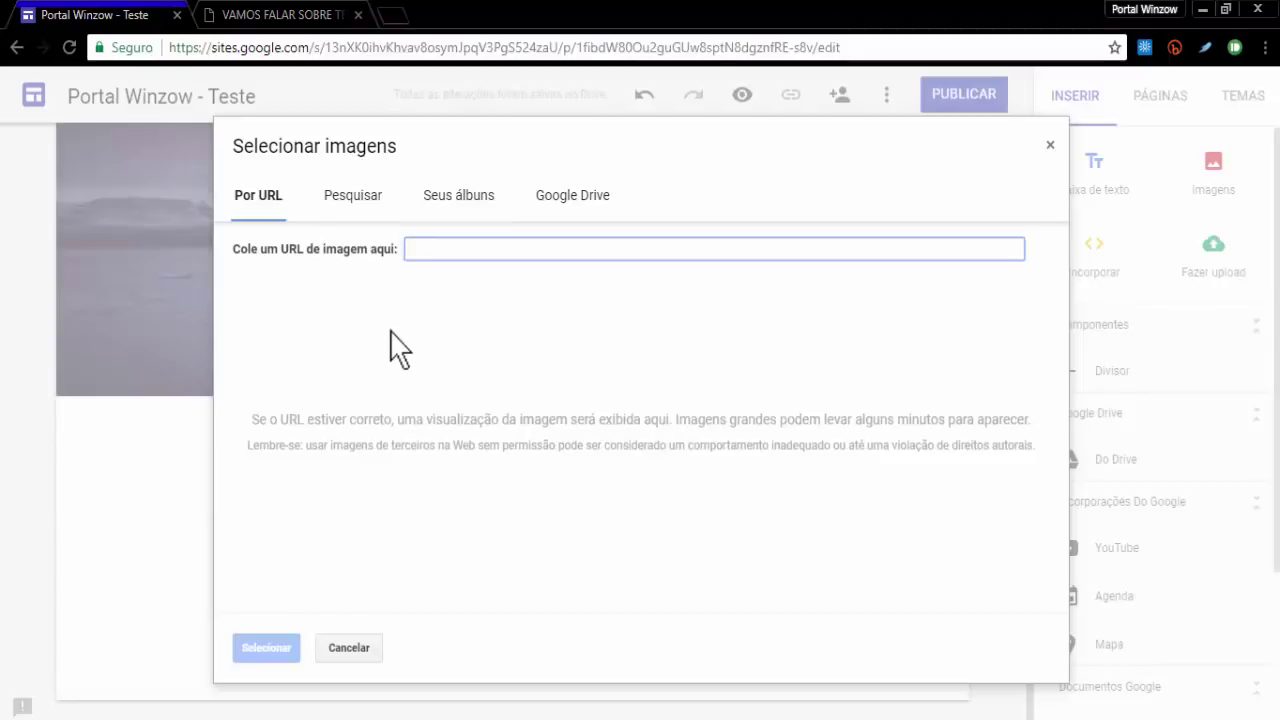
{"action": "left_click", "coordinate": [350, 205]}
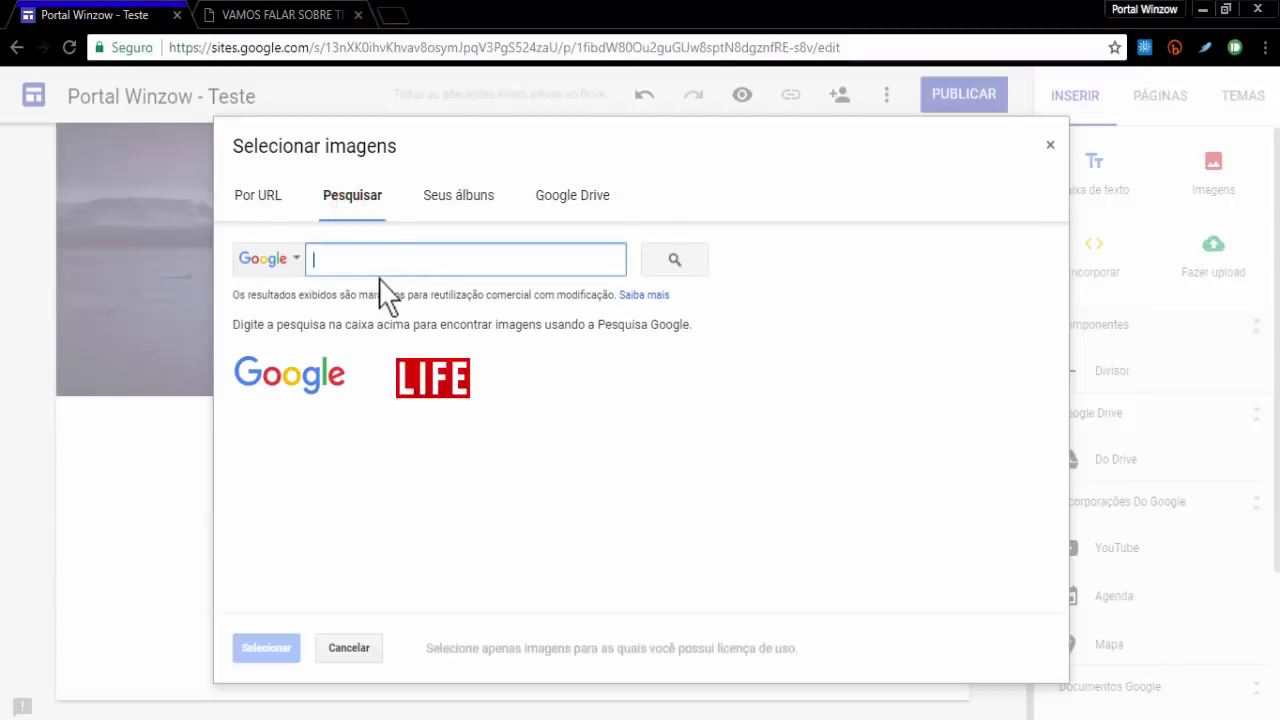
{"action": "left_click", "coordinate": [277, 210]}
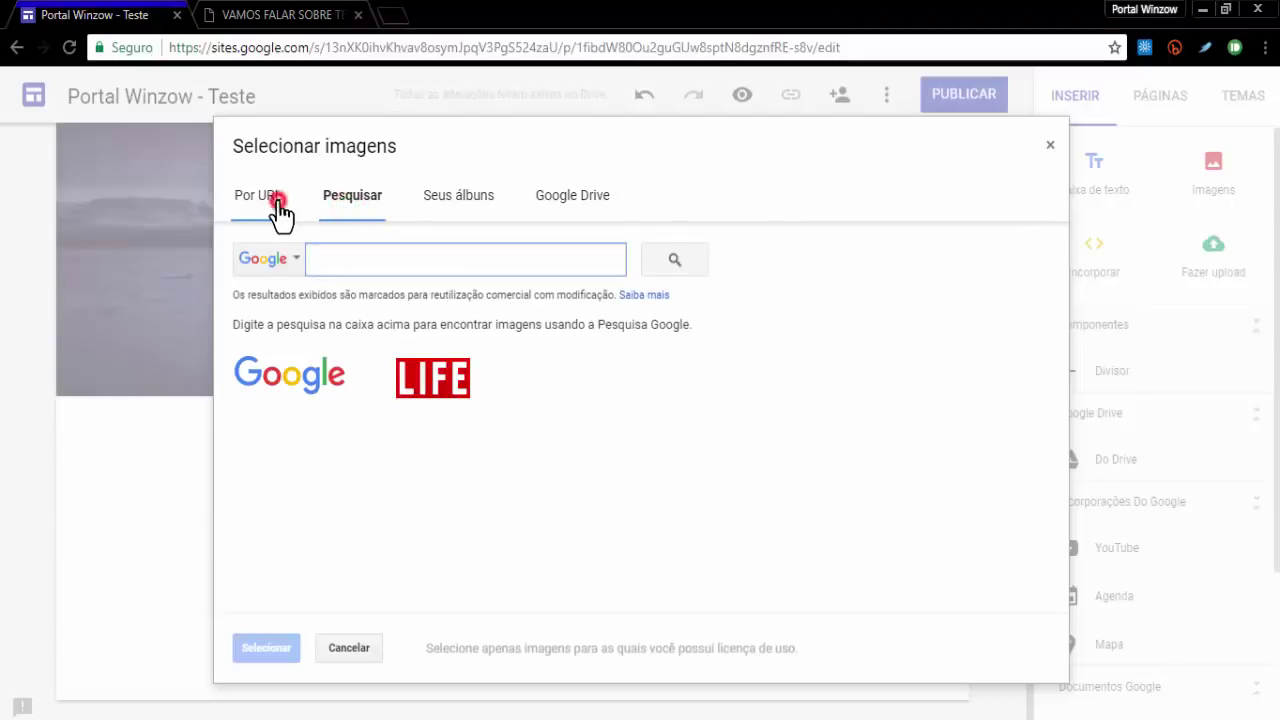
{"action": "left_click", "coordinate": [345, 200]}
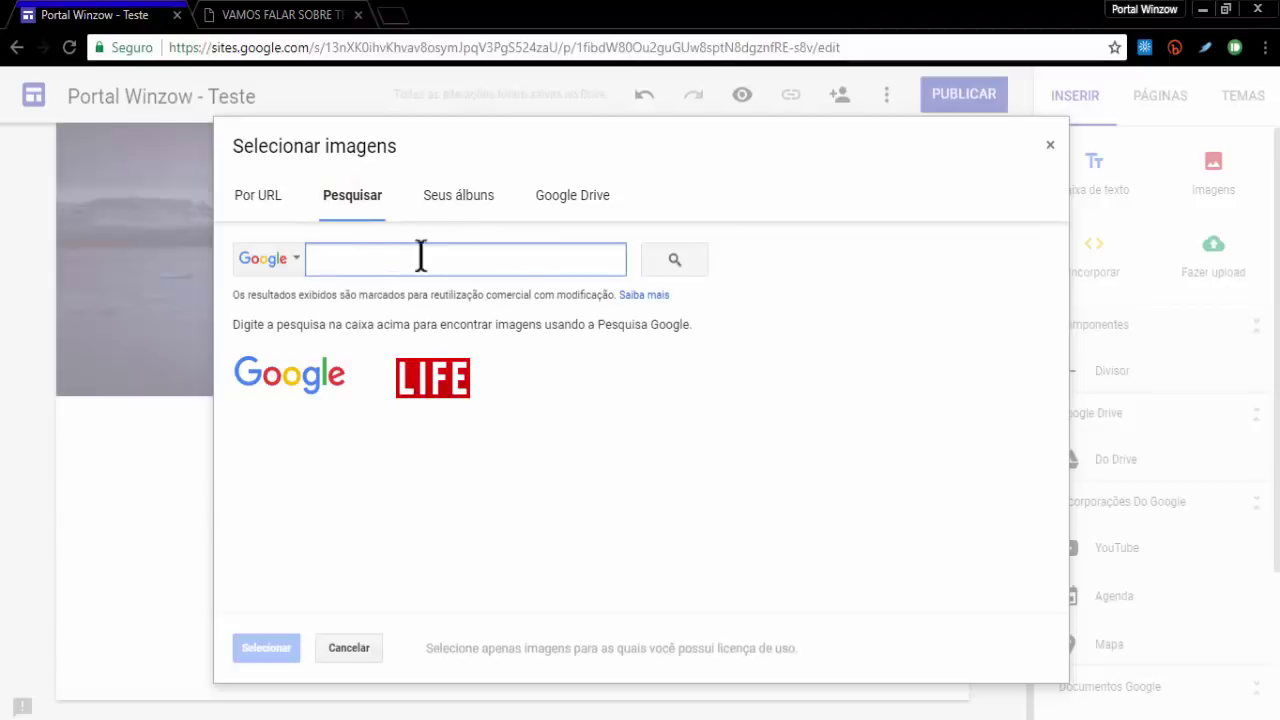
{"action": "left_click", "coordinate": [457, 196]}
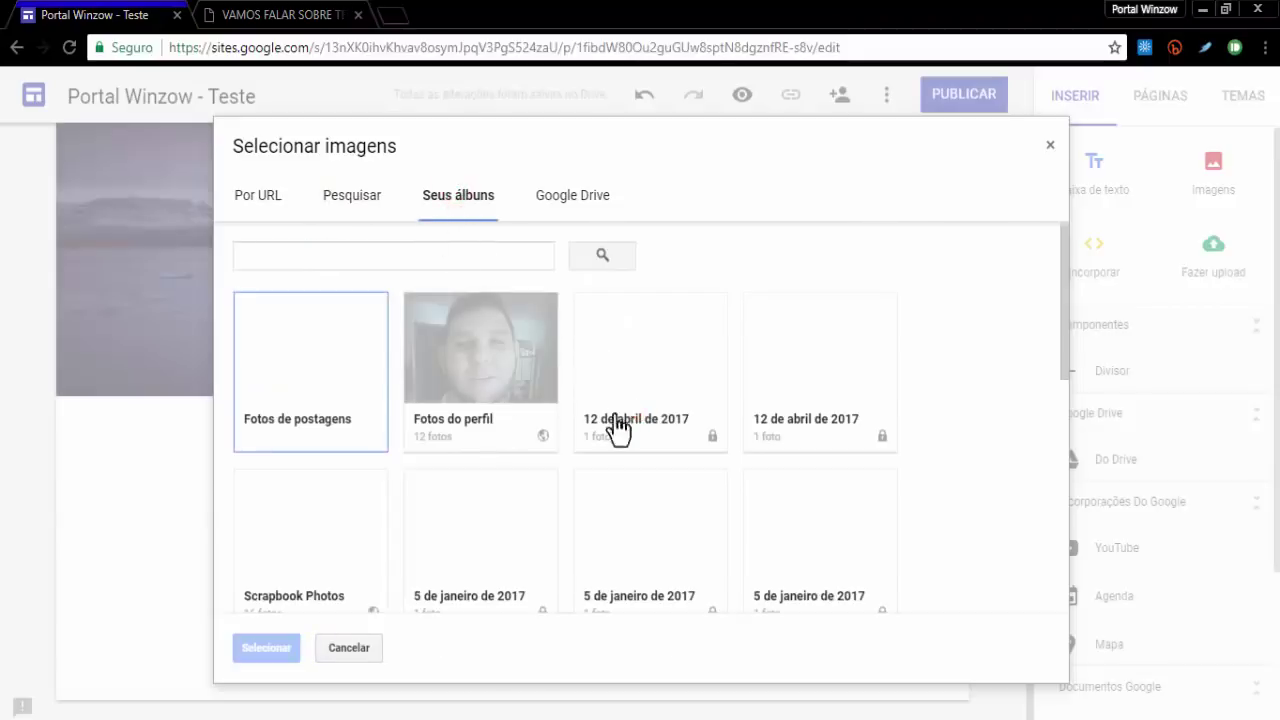
{"action": "left_click", "coordinate": [555, 200]}
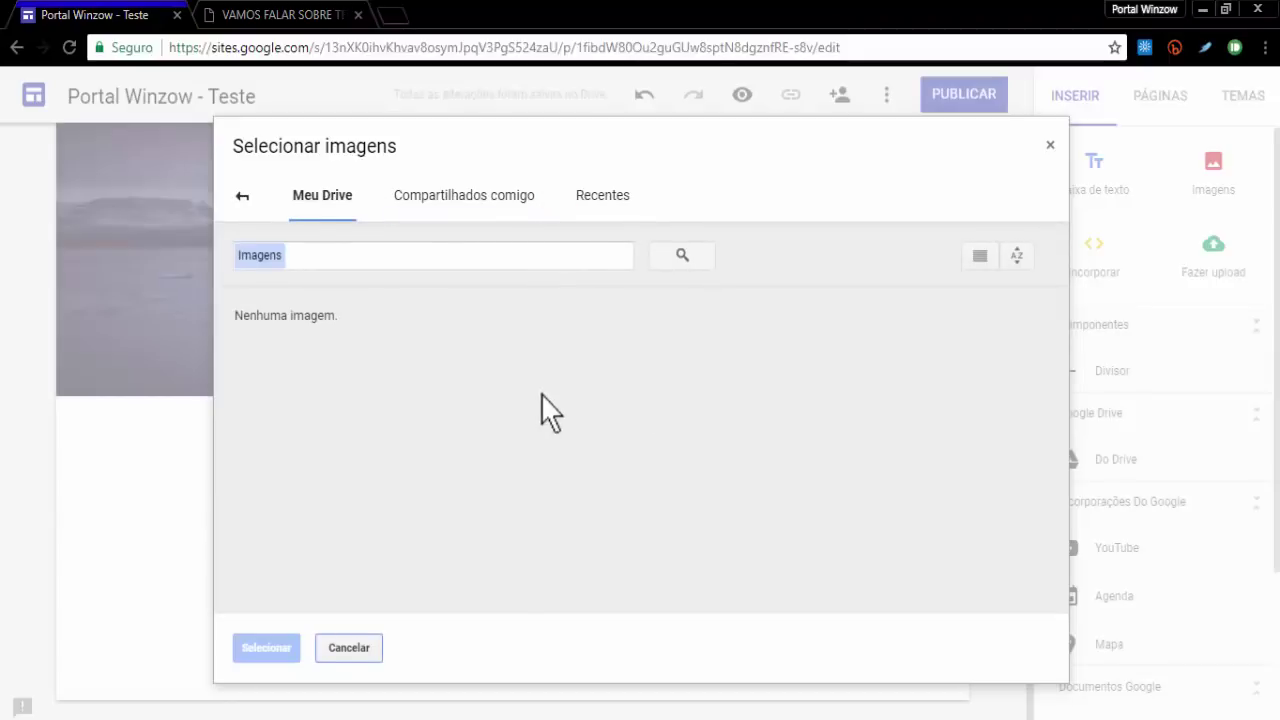
{"action": "left_click", "coordinate": [242, 198]}
Search the web for "Telhado" images and insert the photo of the white country house with a dark red roof.
{"action": "left_click", "coordinate": [372, 200]}
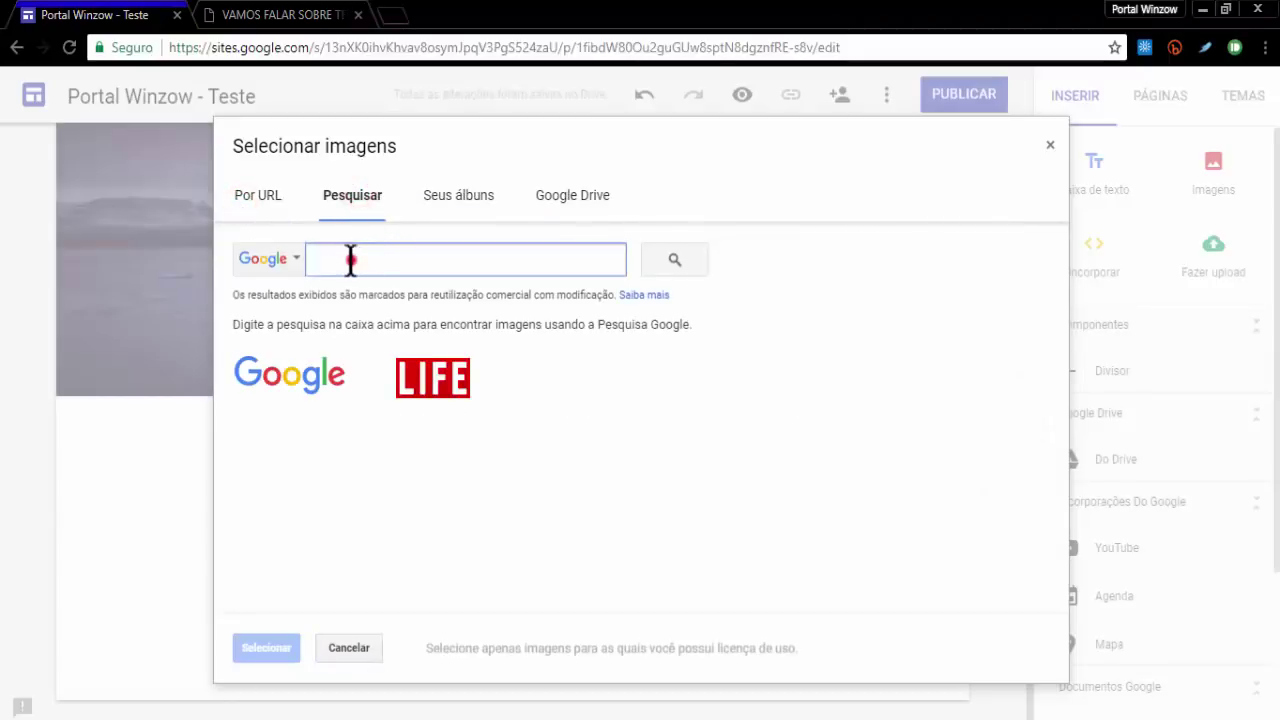
{"action": "type", "text": "Telhado"}
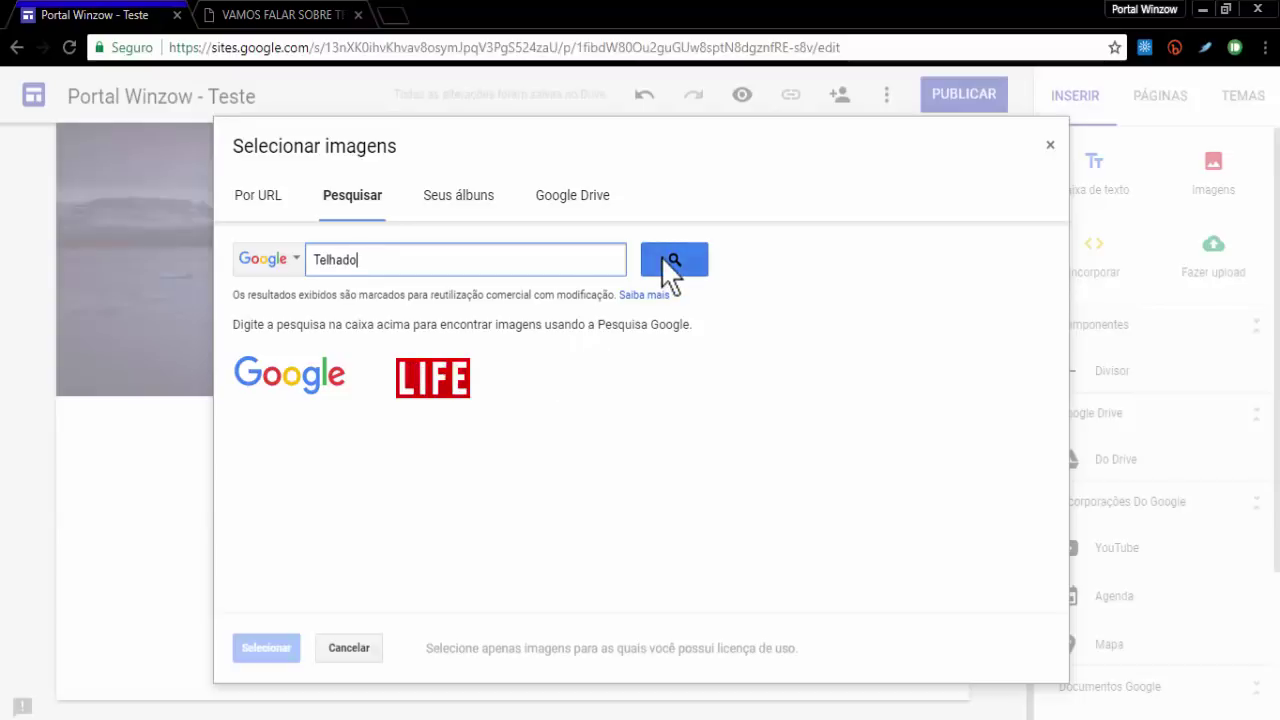
{"action": "left_click", "coordinate": [664, 259]}
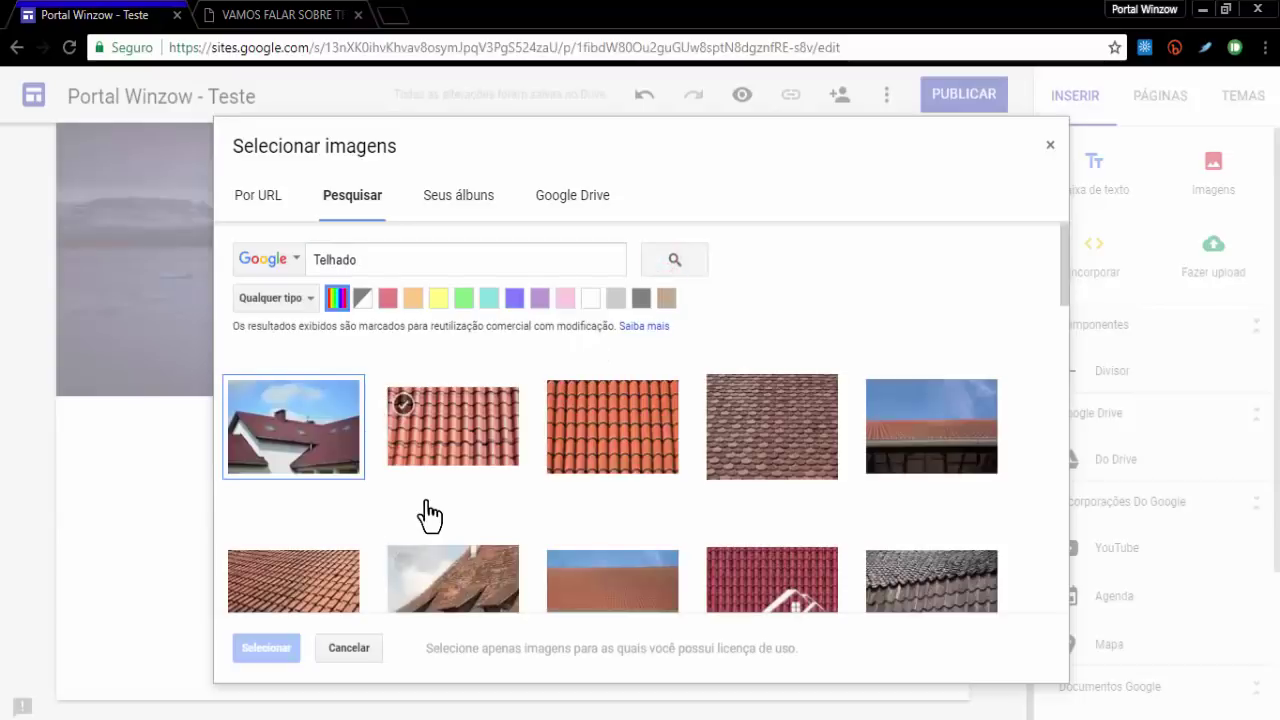
{"action": "scroll", "coordinate": [363, 520], "scroll_direction": "down", "scroll_amount": 1}
{"action": "scroll", "coordinate": [290, 462], "scroll_direction": "up", "scroll_amount": 1}
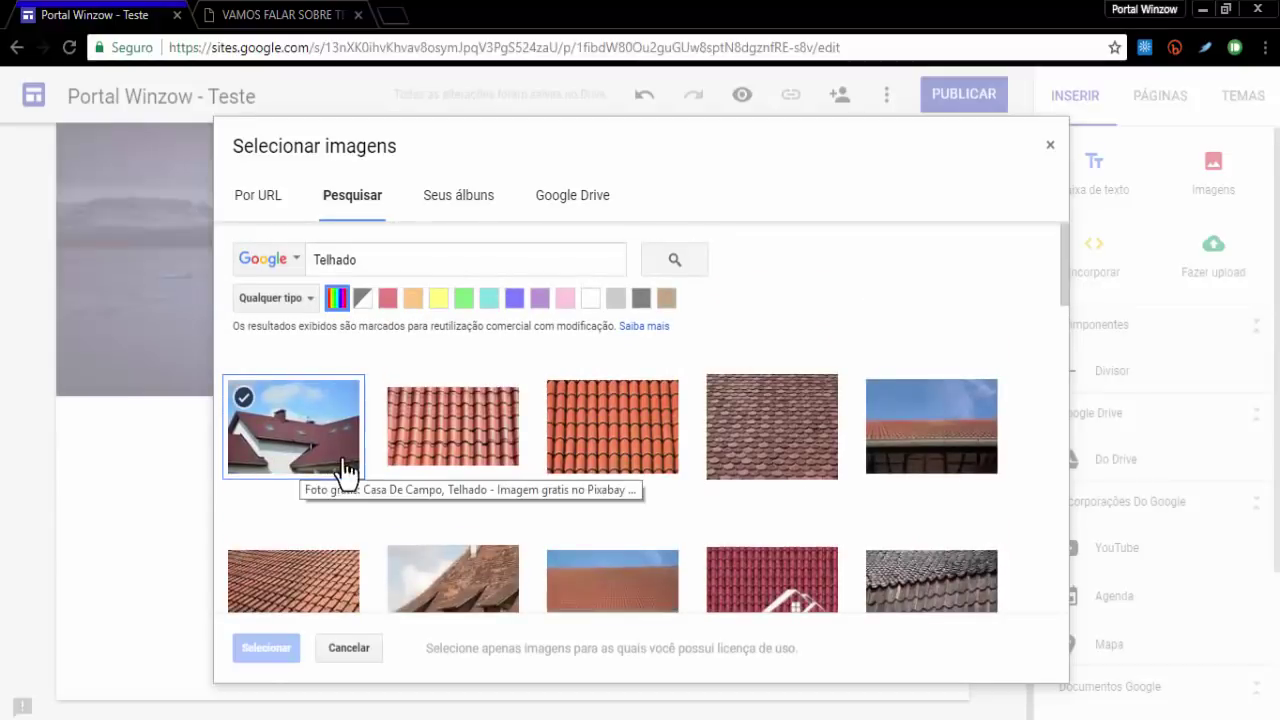
{"action": "left_click", "coordinate": [298, 448]}
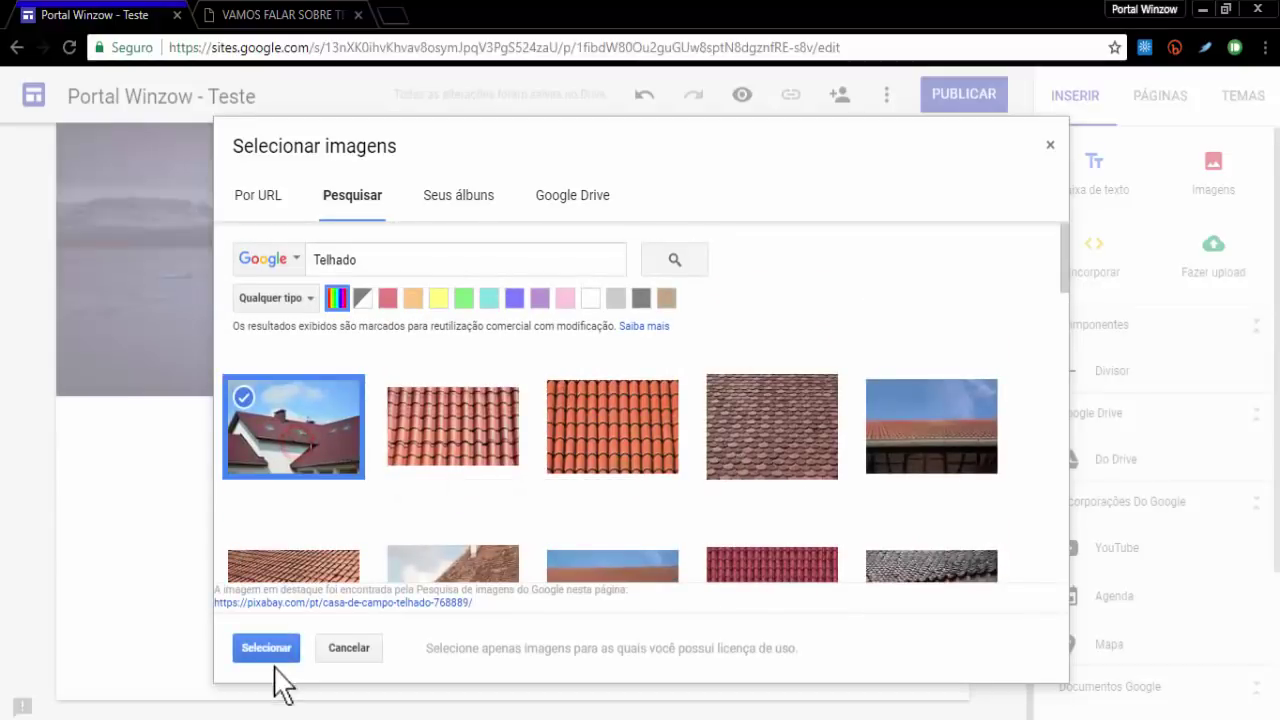
{"action": "left_click", "coordinate": [266, 648]}
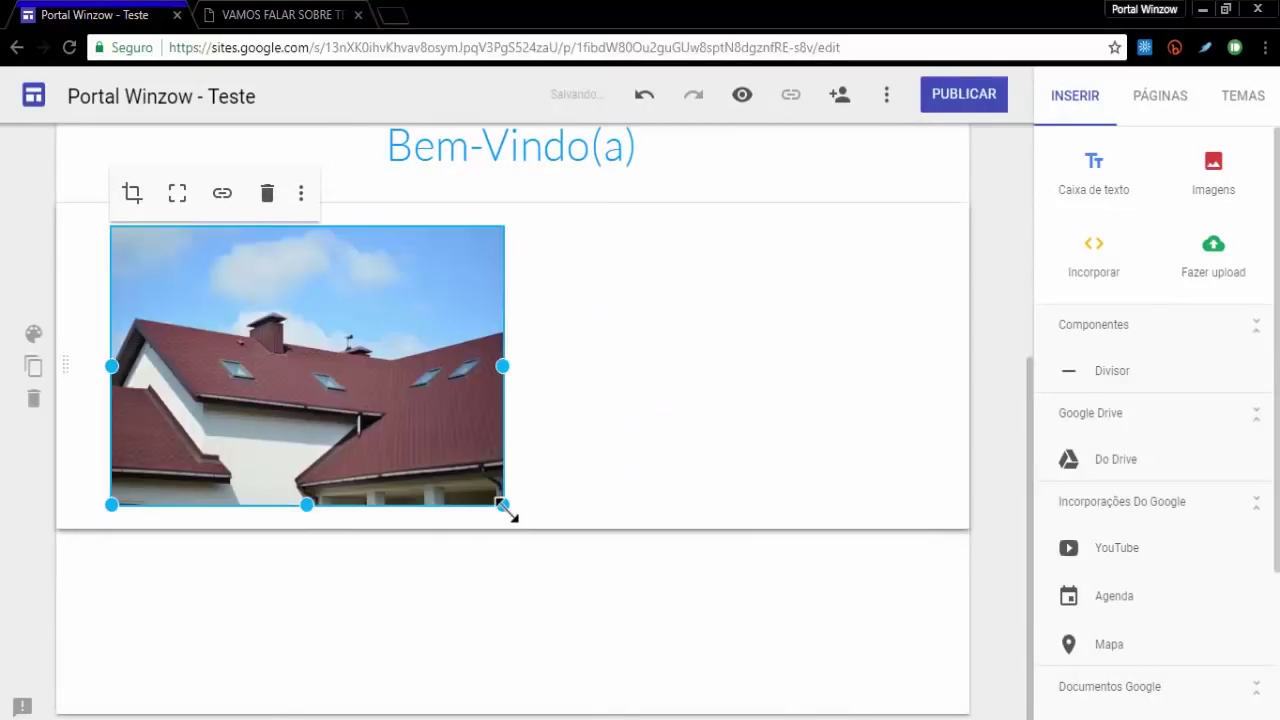
Enlarge the roof photo to roughly three quarters of the page width and center it in its section.
{"action": "left_click_drag", "start_coordinate": [504, 507], "coordinate": [760, 634]}
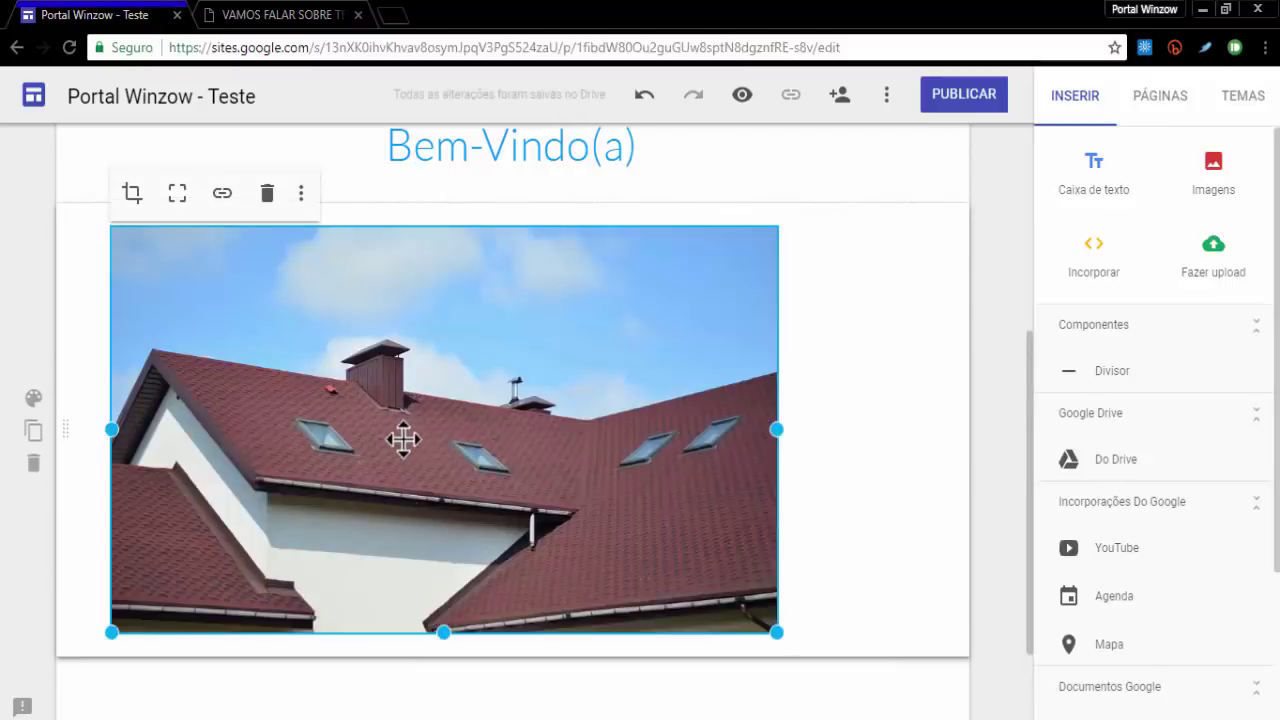
{"action": "left_click_drag", "start_coordinate": [438, 442], "coordinate": [566, 430]}
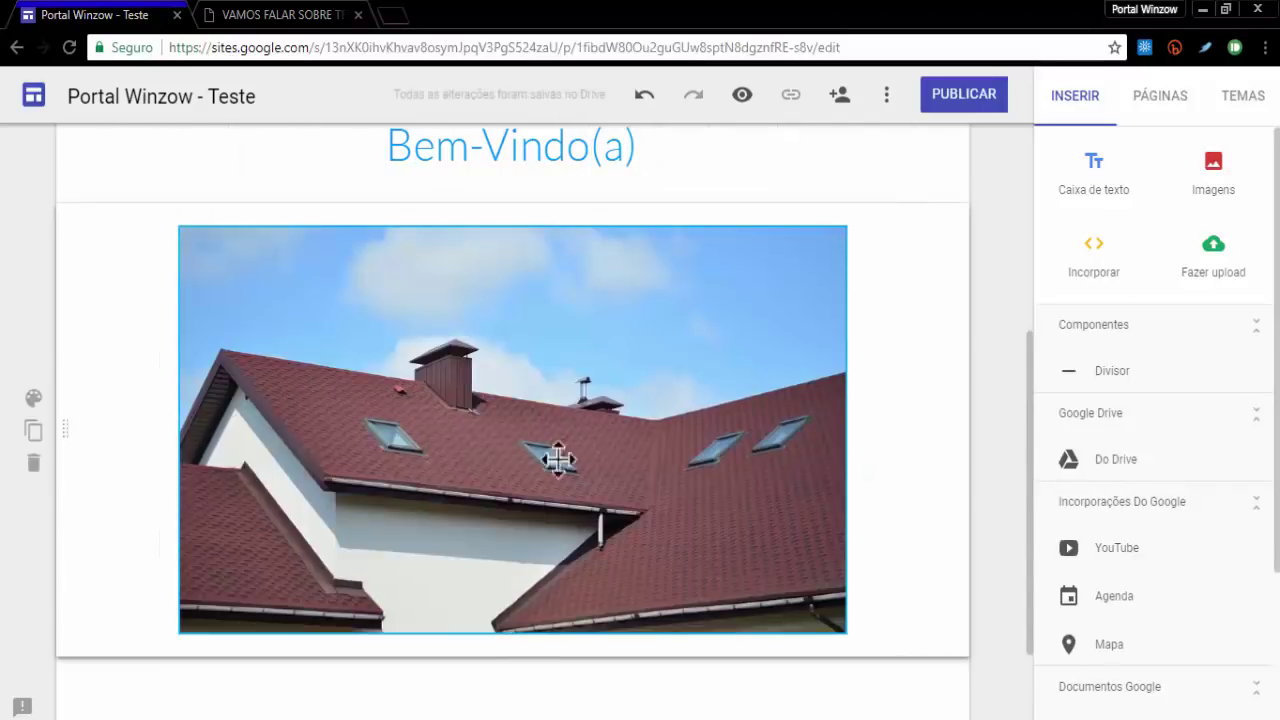
Add the caption "Telhado feito em 2017" to the roof photo and center it.
{"action": "left_click", "coordinate": [529, 400]}
{"action": "left_click", "coordinate": [369, 193]}
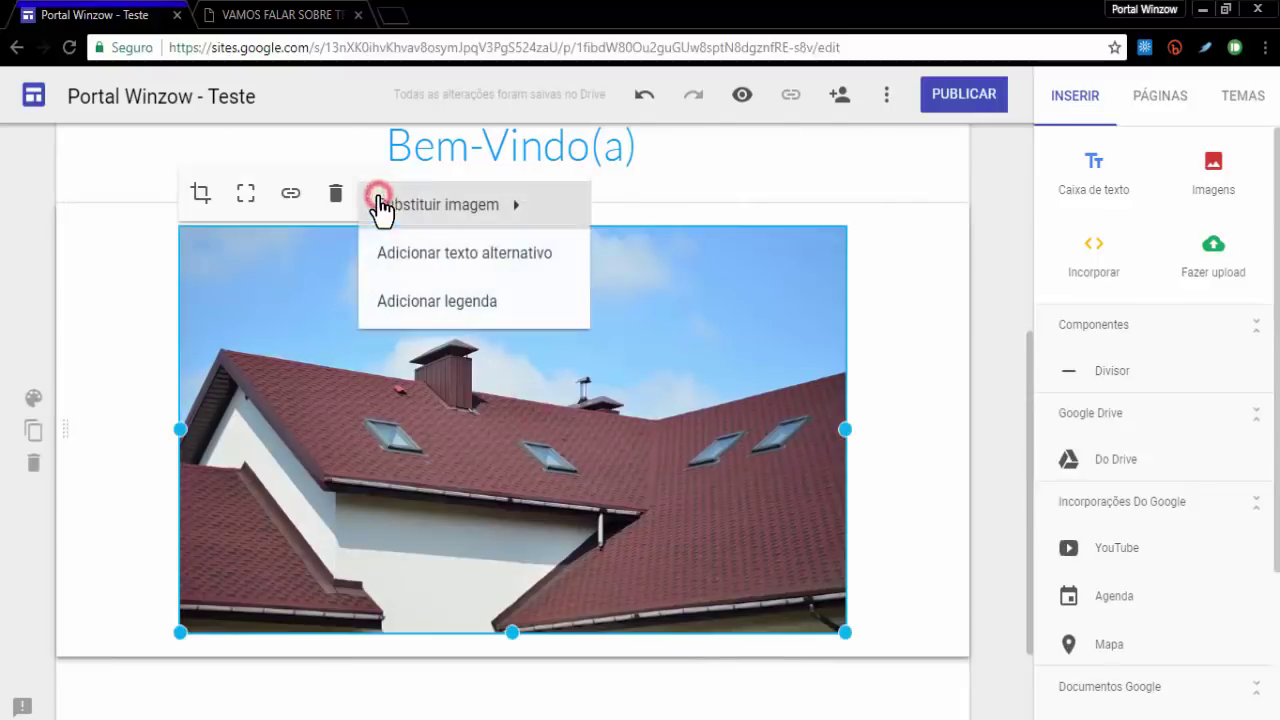
{"action": "left_click", "coordinate": [494, 306]}
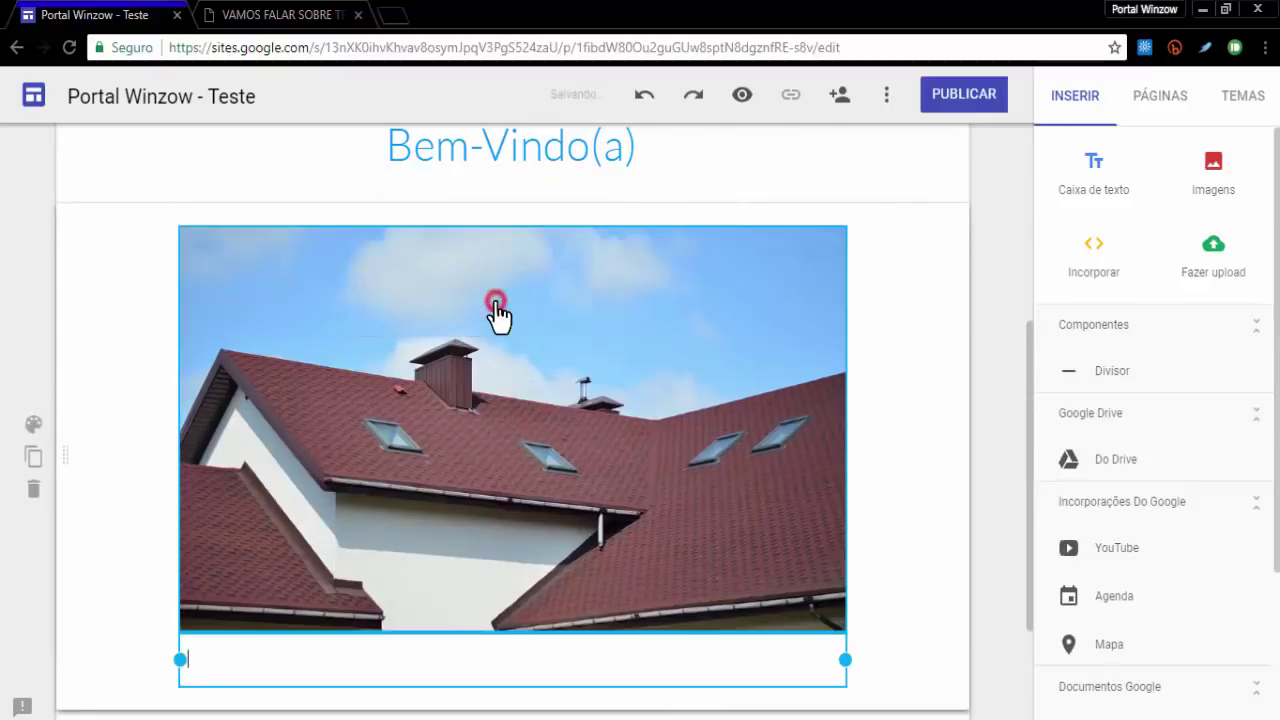
{"action": "type", "text": "Te"}
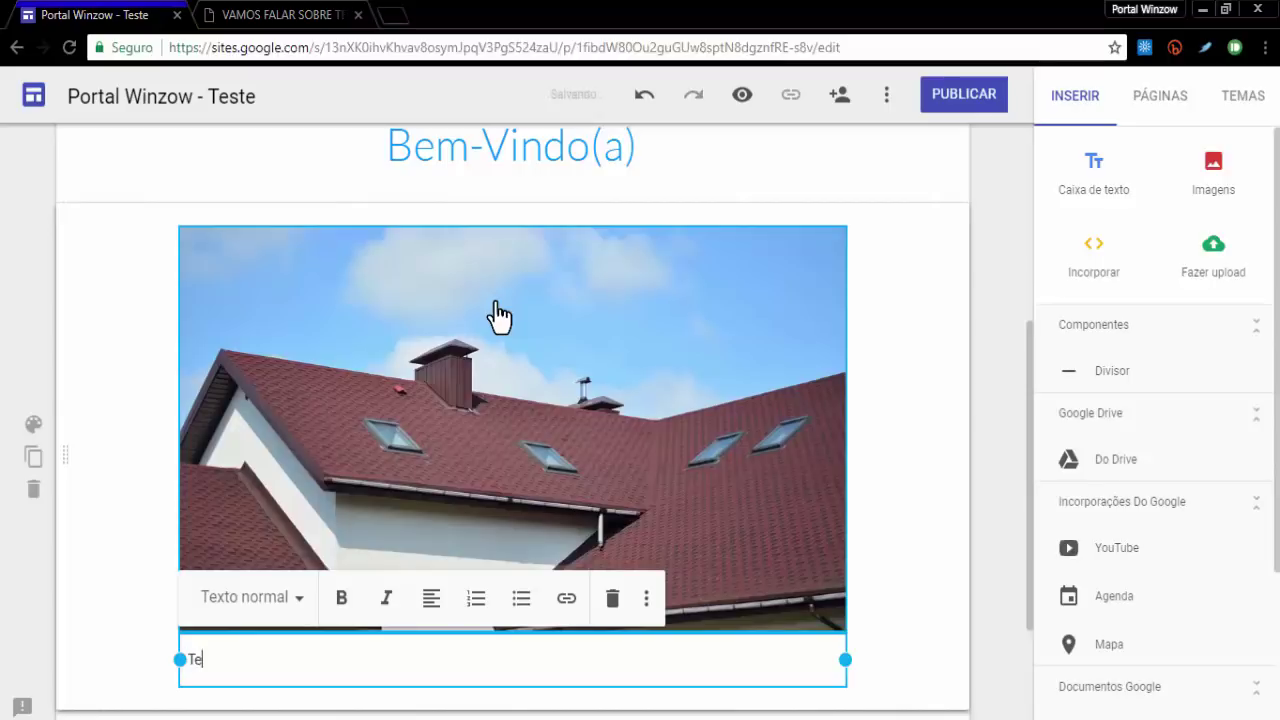
{"action": "type", "text": "lhado feito em 2017"}
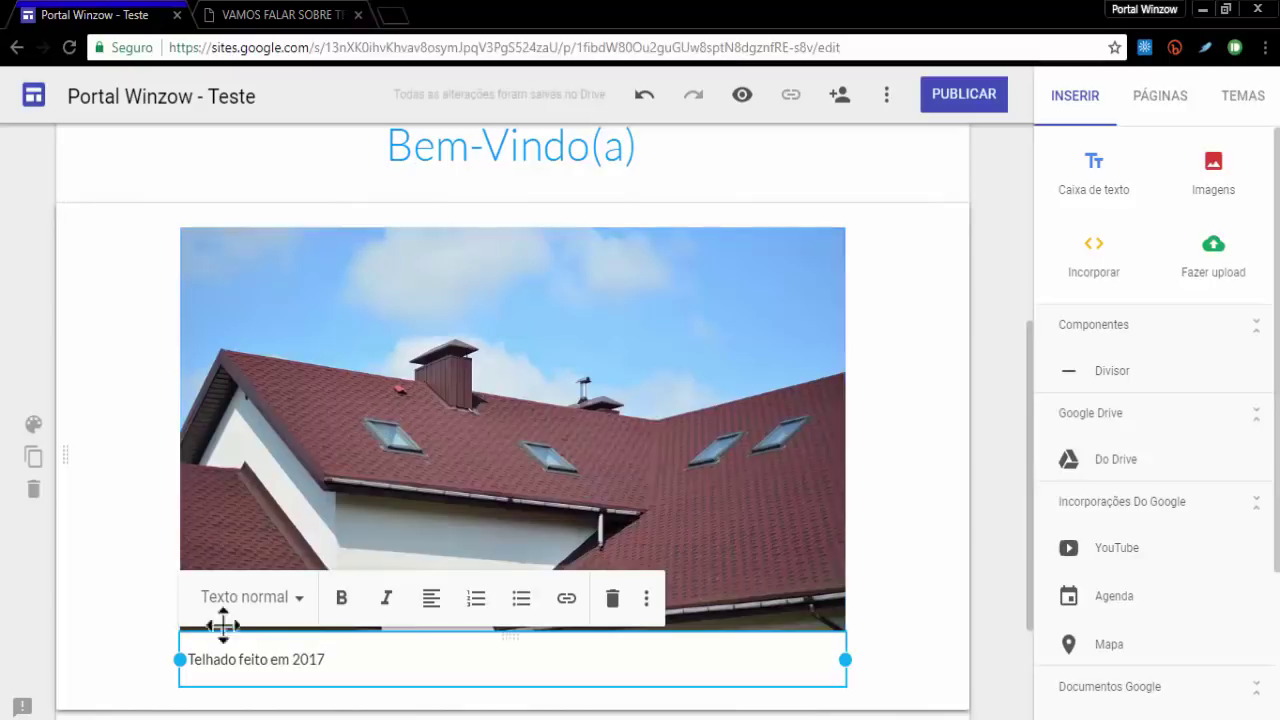
{"action": "left_click", "coordinate": [431, 605]}
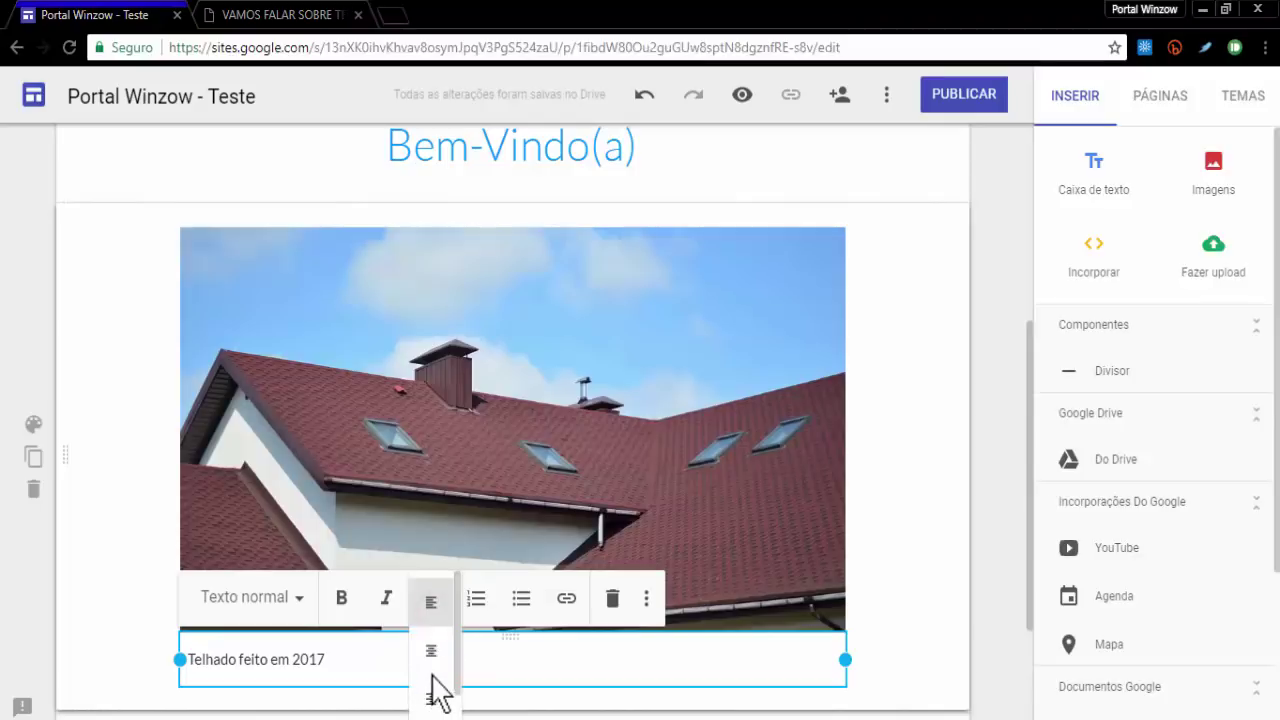
{"action": "left_click", "coordinate": [432, 652]}
Examine the caption's text styles and extra formatting options, trying Codificar fonte, and leave the caption.
{"action": "left_click", "coordinate": [647, 600]}
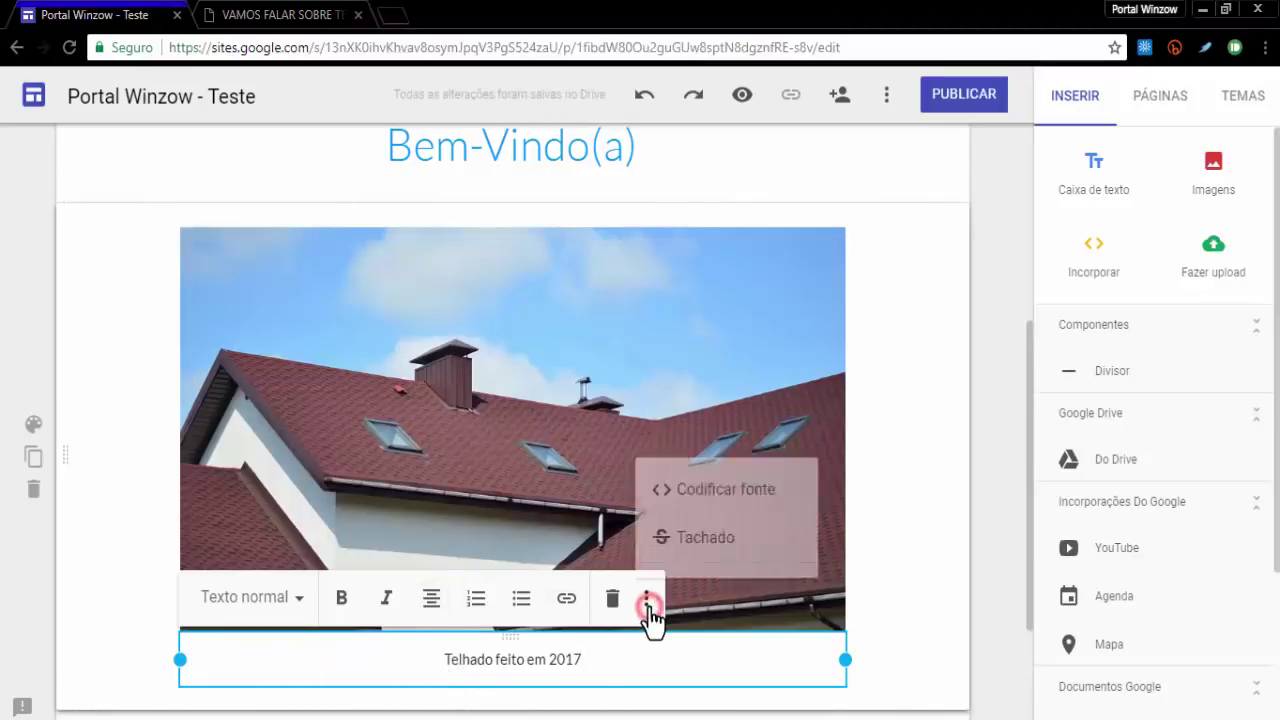
{"action": "left_click", "coordinate": [717, 490]}
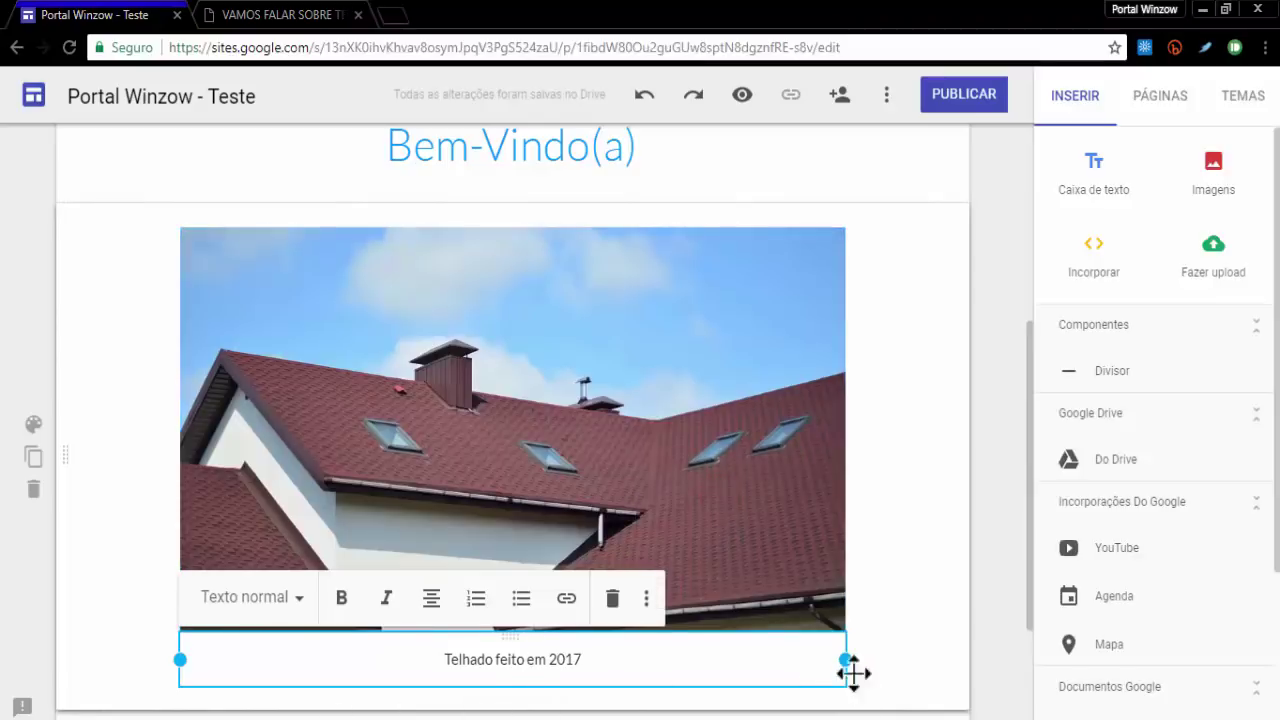
{"action": "left_click", "coordinate": [286, 610]}
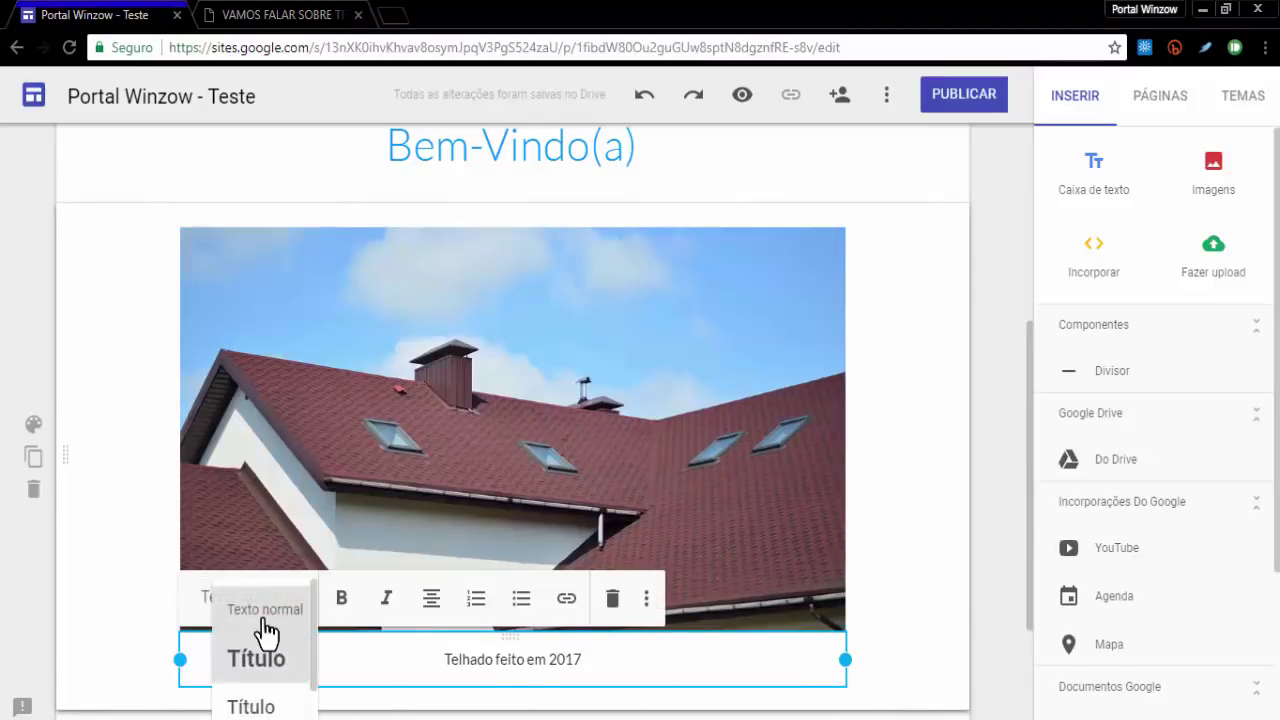
{"action": "scroll", "coordinate": [277, 640], "scroll_direction": "up", "scroll_amount": 2}
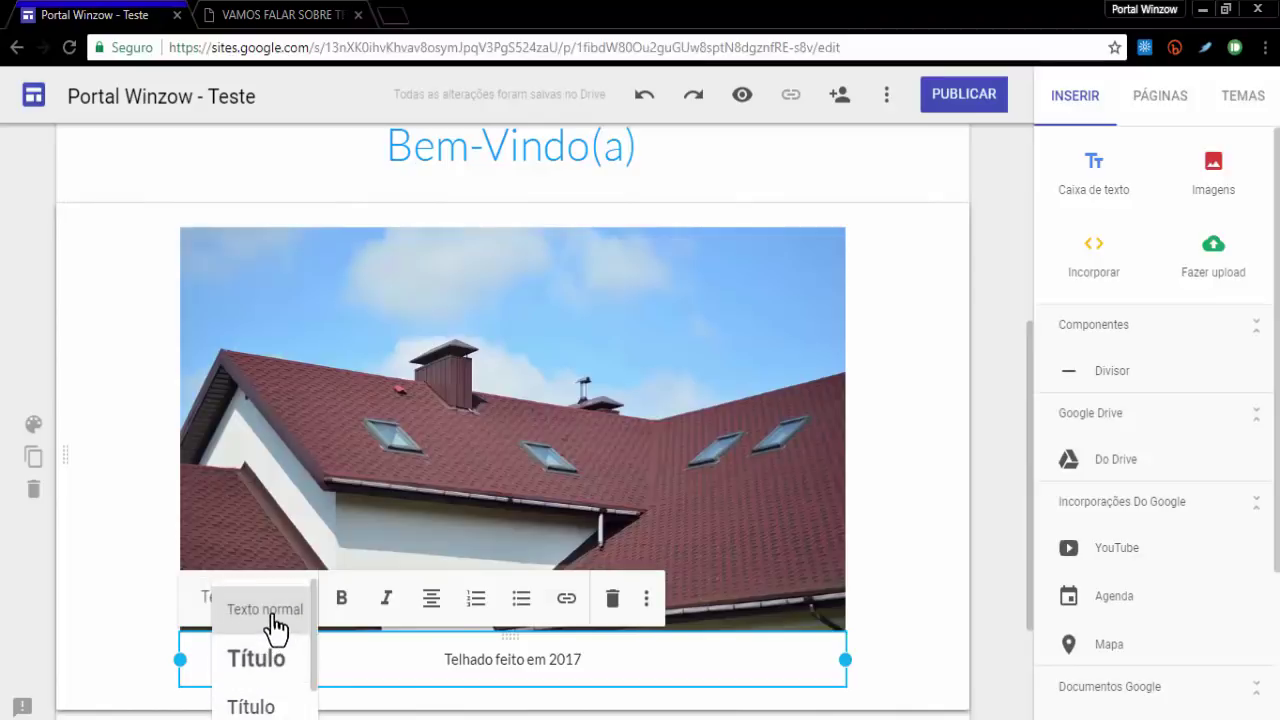
{"action": "left_click", "coordinate": [749, 700]}
{"action": "left_click", "coordinate": [712, 658]}
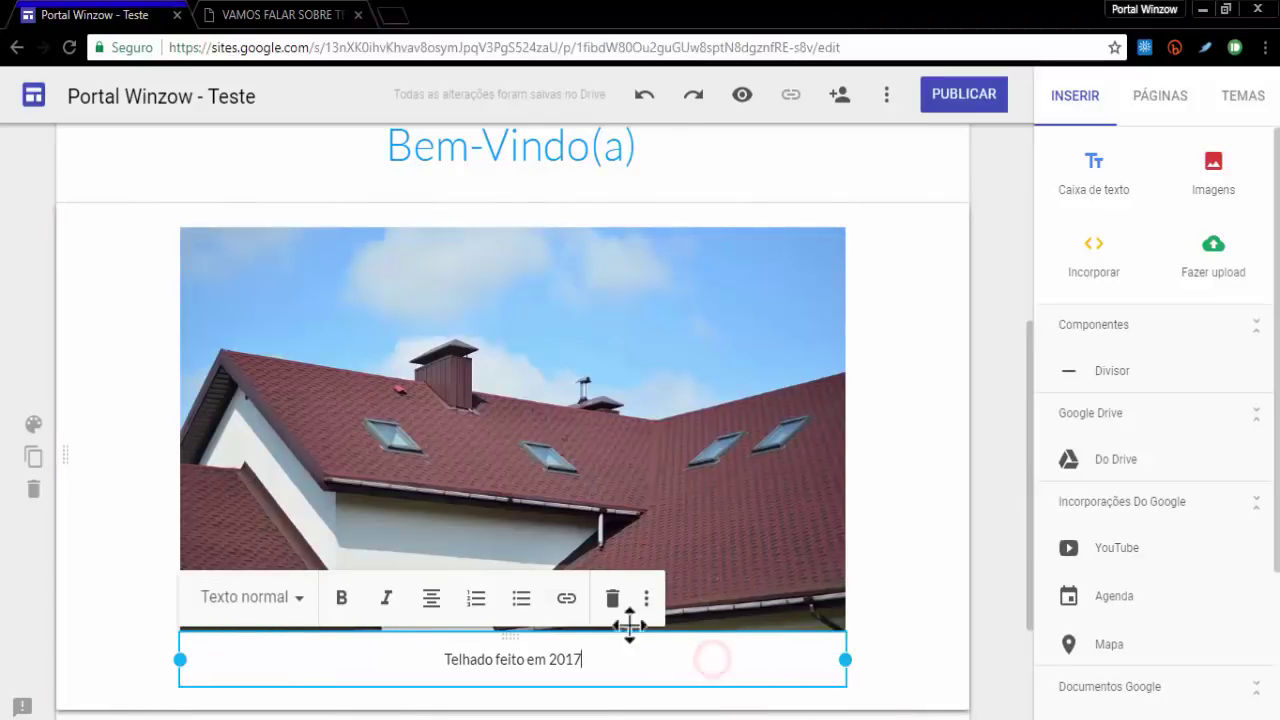
{"action": "left_click", "coordinate": [646, 600]}
{"action": "left_click", "coordinate": [682, 495]}
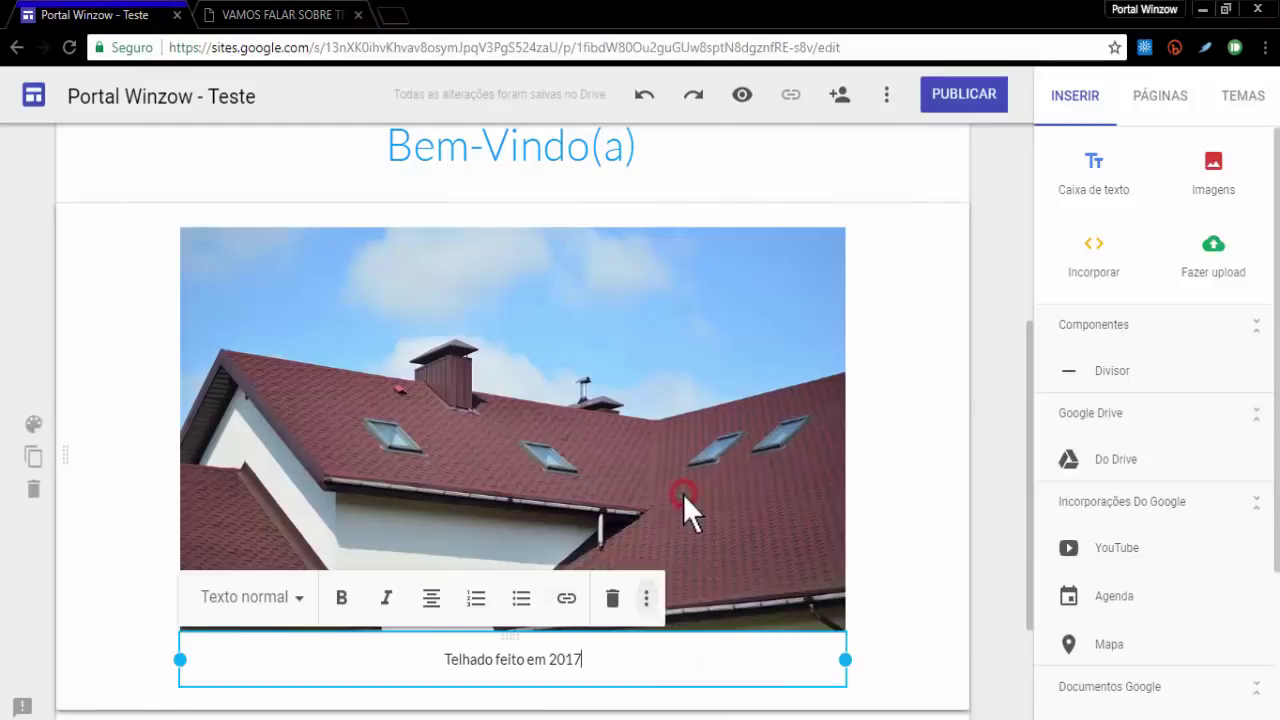
{"action": "left_click", "coordinate": [872, 632]}
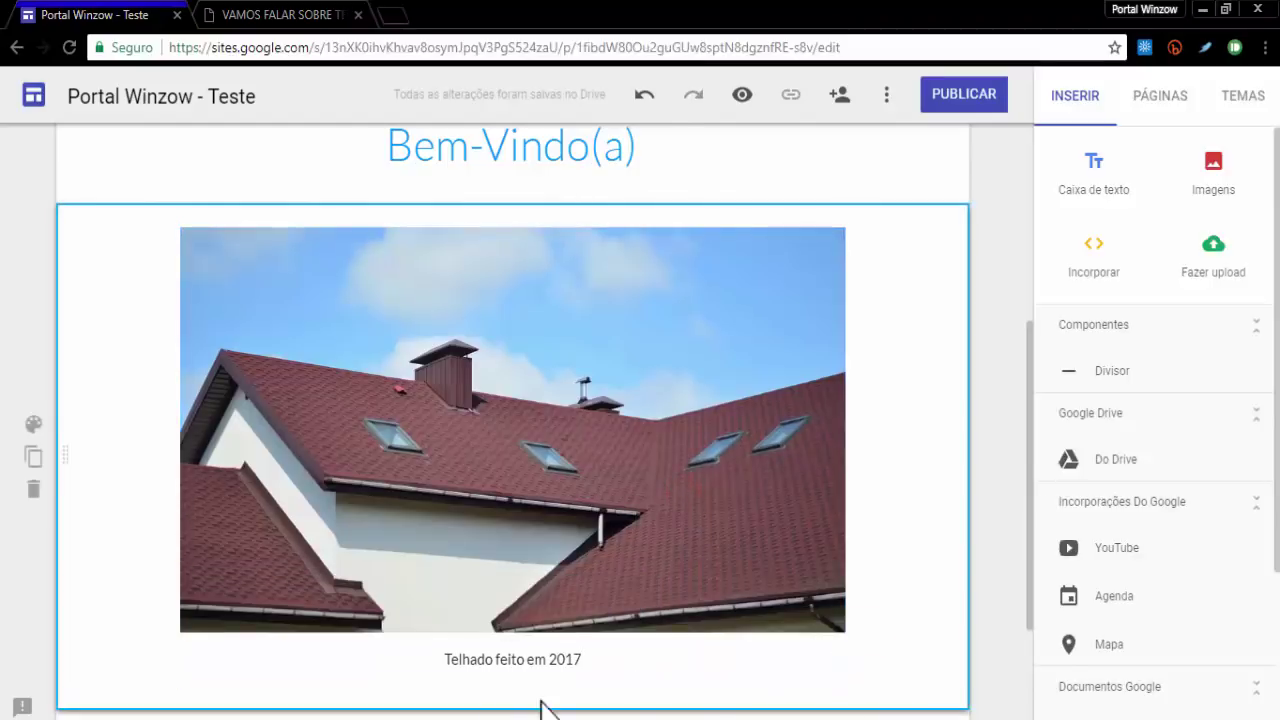
Apply Codificar fonte to the whole caption "Telhado feito em 2017" and leave the caption.
{"action": "scroll", "coordinate": [366, 640], "scroll_direction": "down", "scroll_amount": 2}
{"action": "left_click", "coordinate": [592, 461]}
{"action": "left_click_drag", "start_coordinate": [598, 460], "coordinate": [403, 449]}
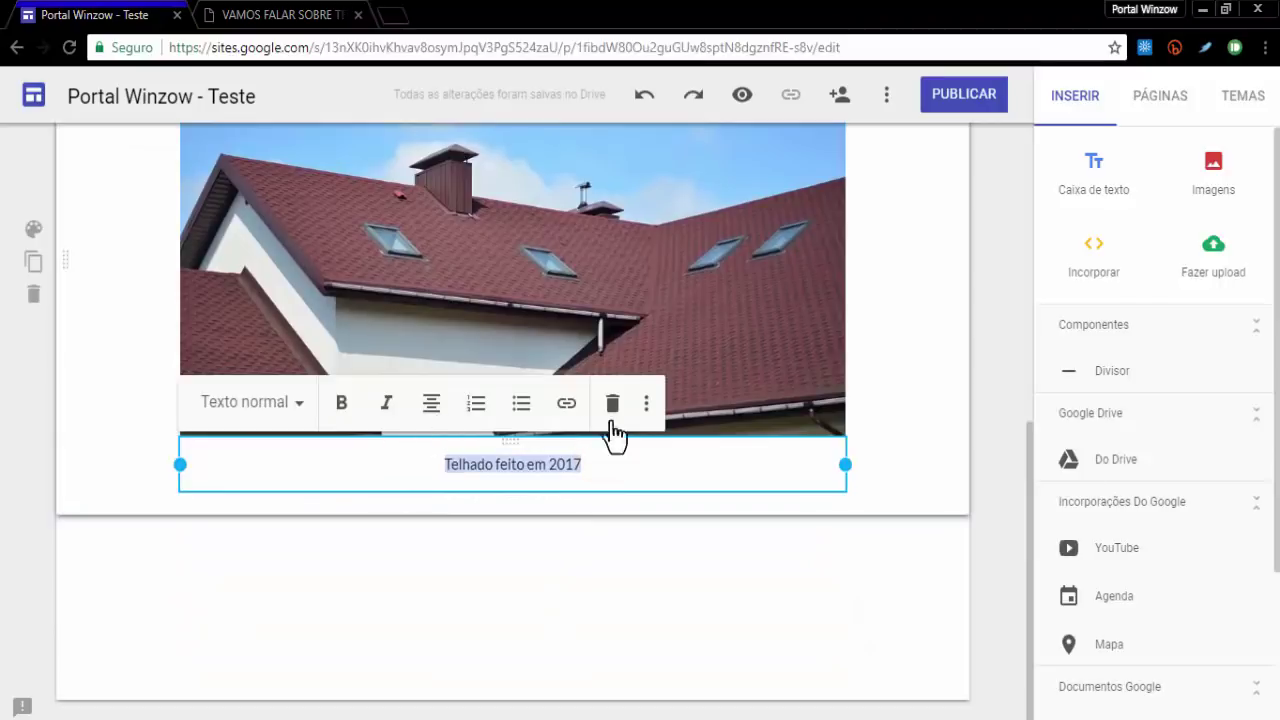
{"action": "left_click", "coordinate": [647, 405]}
{"action": "left_click", "coordinate": [685, 419]}
{"action": "left_click", "coordinate": [943, 422]}
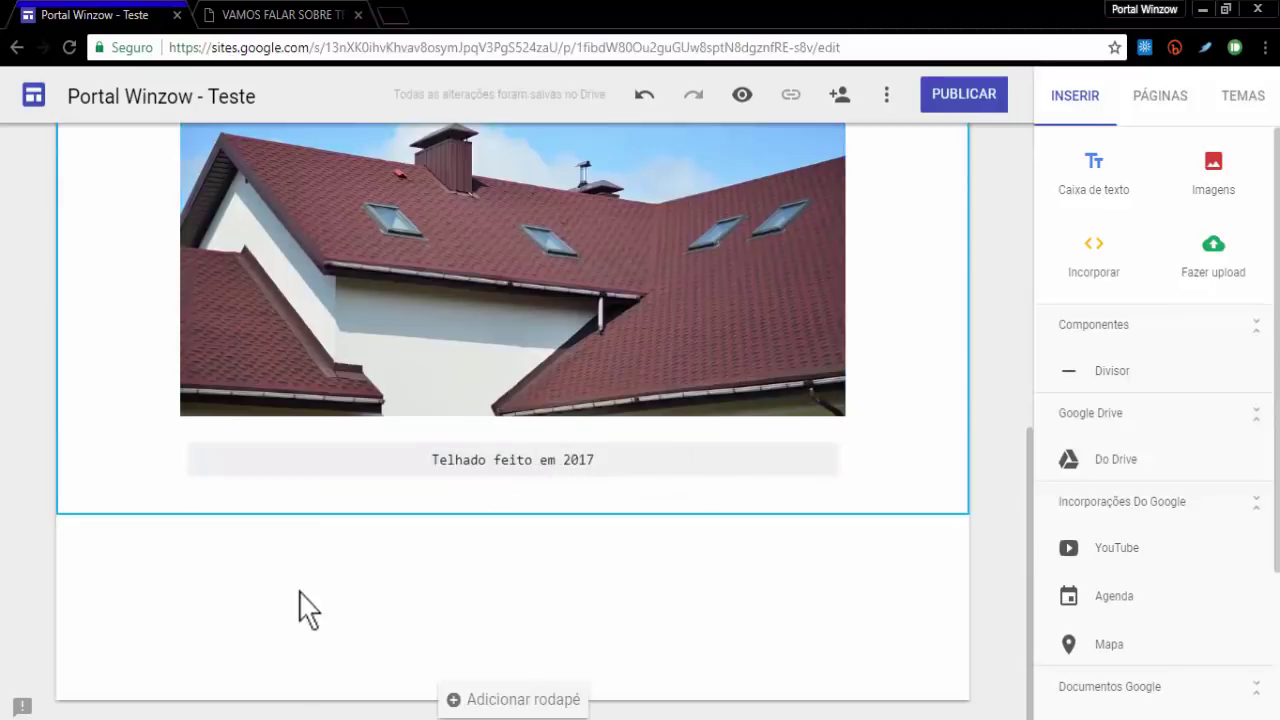
{"action": "scroll", "coordinate": [300, 600], "scroll_direction": "up", "scroll_amount": 3}
{"action": "scroll", "coordinate": [300, 586], "scroll_direction": "down", "scroll_amount": 3}
{"action": "scroll", "coordinate": [540, 555], "scroll_direction": "up", "scroll_amount": 3}
{"action": "scroll", "coordinate": [381, 401], "scroll_direction": "down", "scroll_amount": 2}
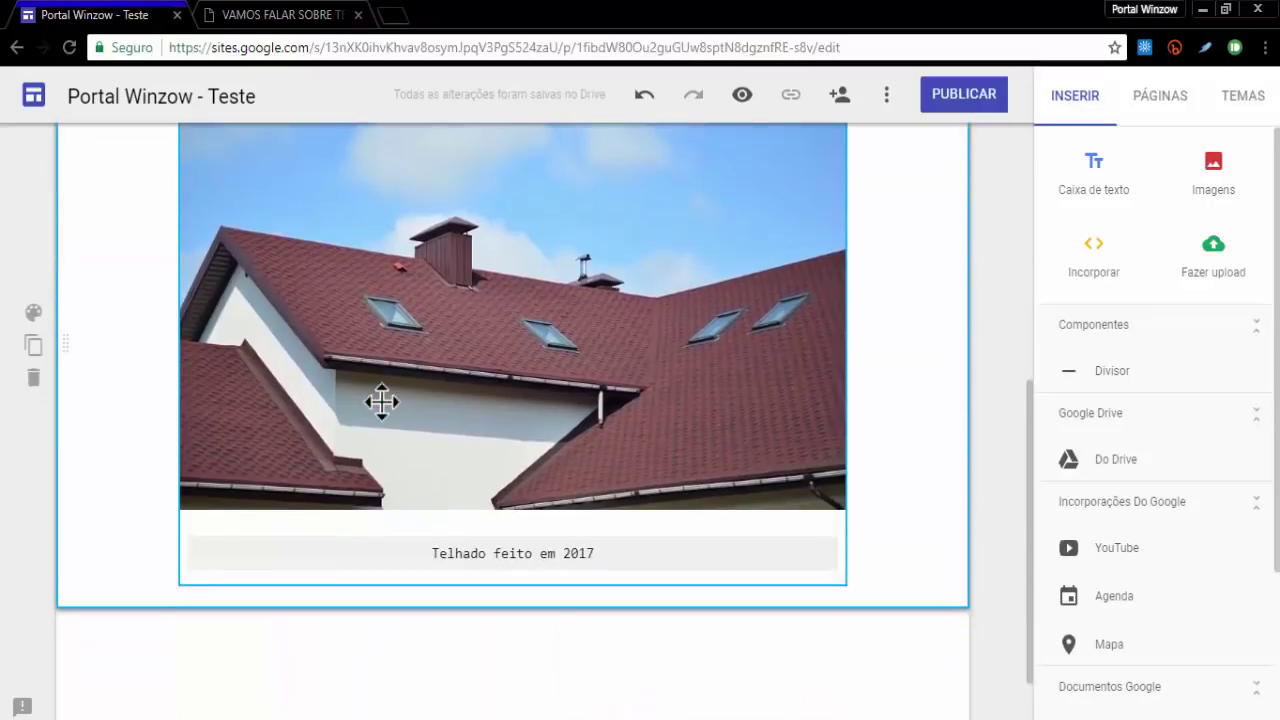
{"action": "scroll", "coordinate": [381, 401], "scroll_direction": "down", "scroll_amount": 1}
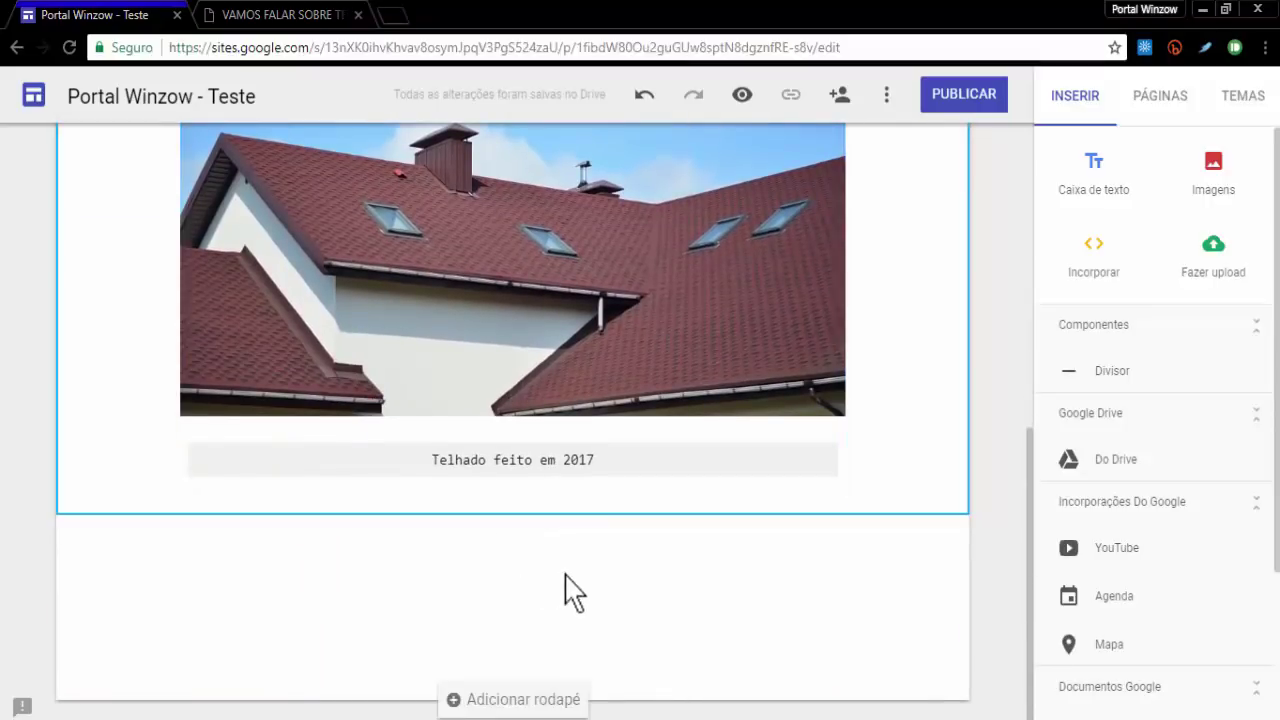
{"action": "scroll", "coordinate": [600, 586], "scroll_direction": "up", "scroll_amount": 2}
{"action": "scroll", "coordinate": [893, 505], "scroll_direction": "down", "scroll_amount": 2}
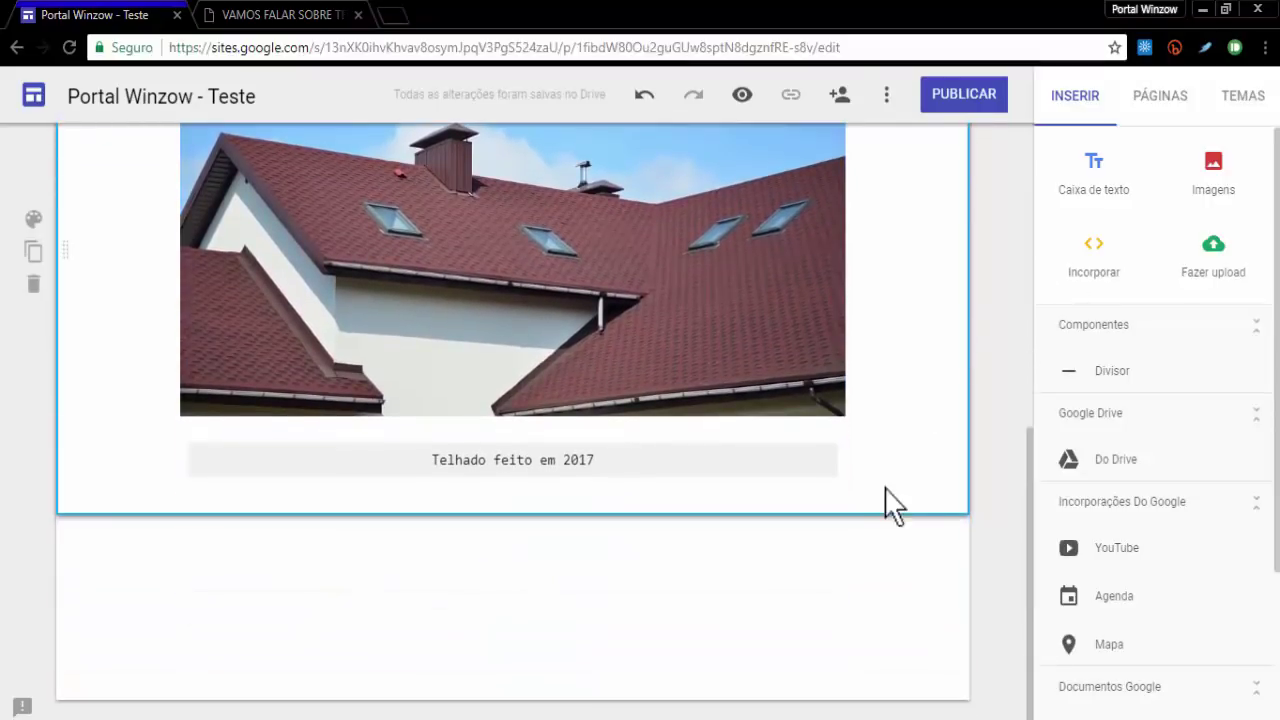
Add a new text box in its own section below the captioned roof photo.
{"action": "left_click", "coordinate": [1083, 204]}
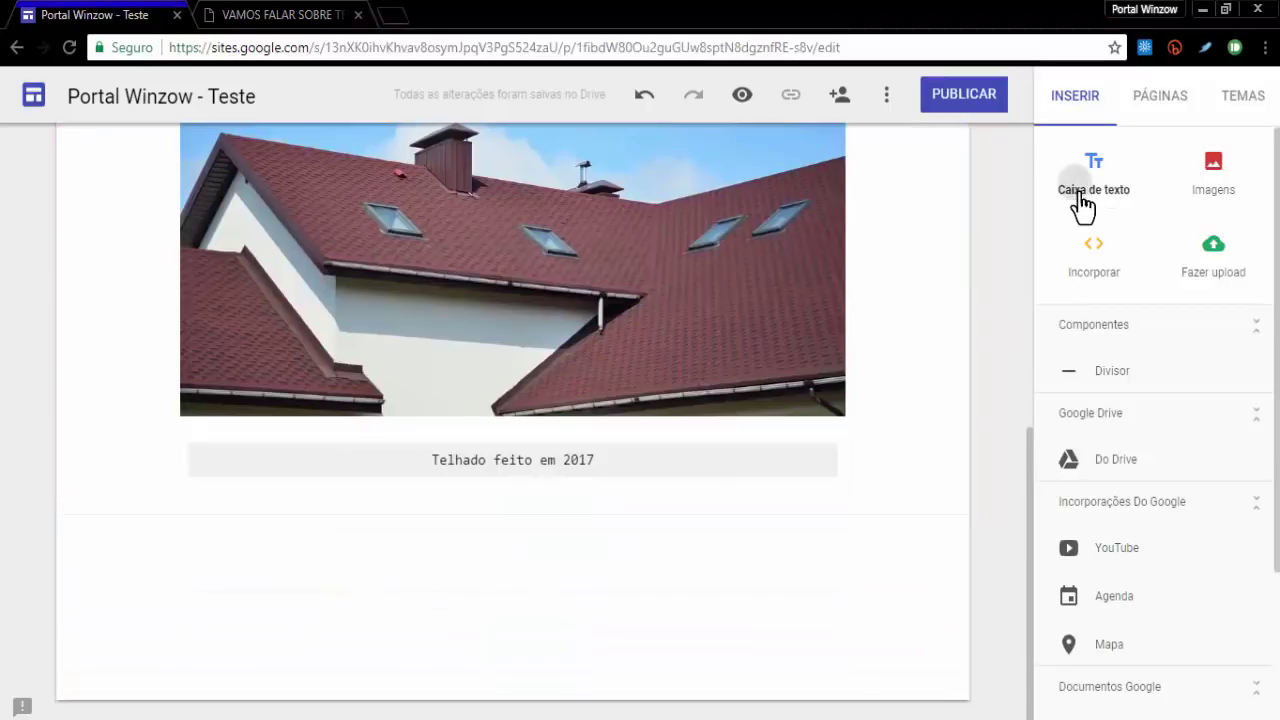
{"action": "scroll", "coordinate": [306, 563], "scroll_direction": "down", "scroll_amount": 1}
{"action": "left_click", "coordinate": [229, 472]}
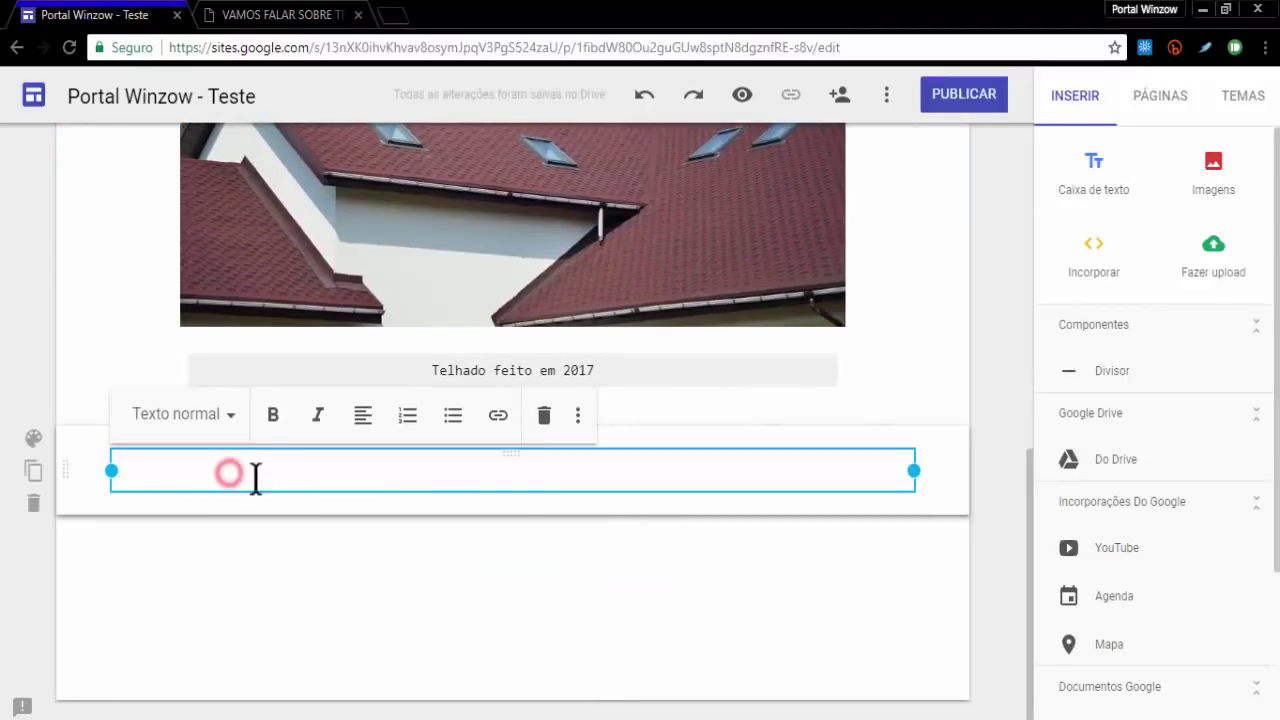
Copy the text of the ecotelhado article from "Segundo pesquisador" through "por radiação também.".
{"action": "left_click", "coordinate": [263, 15]}
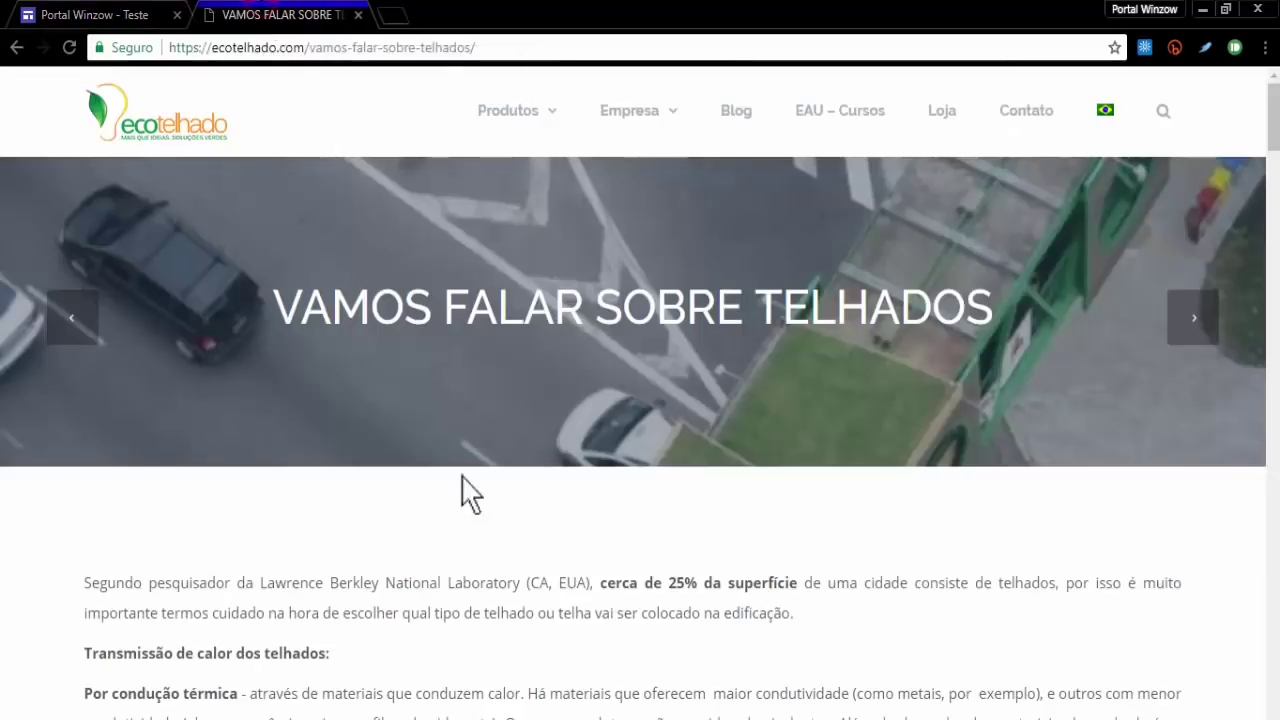
{"action": "scroll", "coordinate": [491, 503], "scroll_direction": "down", "scroll_amount": 3}
{"action": "scroll", "coordinate": [100, 222], "scroll_direction": "up", "scroll_amount": 2}
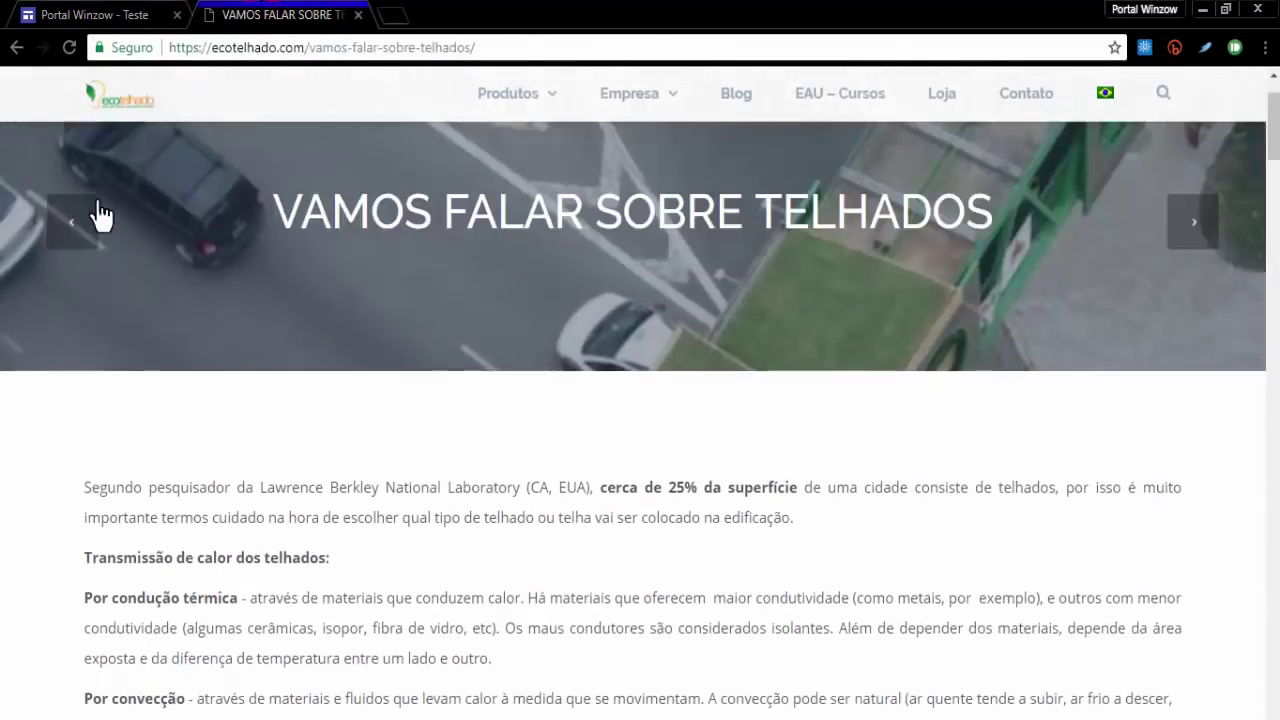
{"action": "scroll", "coordinate": [110, 200], "scroll_direction": "up", "scroll_amount": 1}
{"action": "scroll", "coordinate": [280, 486], "scroll_direction": "down", "scroll_amount": 3}
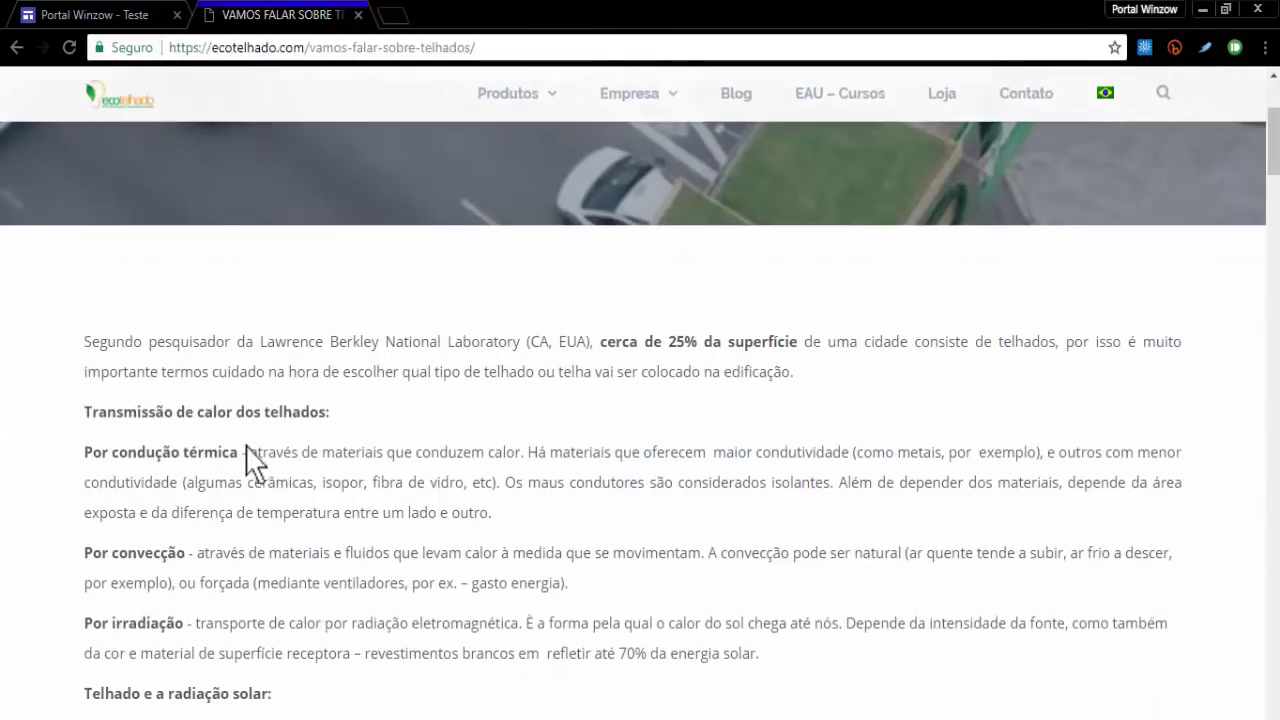
{"action": "left_click_drag", "start_coordinate": [85, 338], "coordinate": [268, 374]}
{"action": "scroll", "coordinate": [286, 500], "scroll_direction": "down", "scroll_amount": 3}
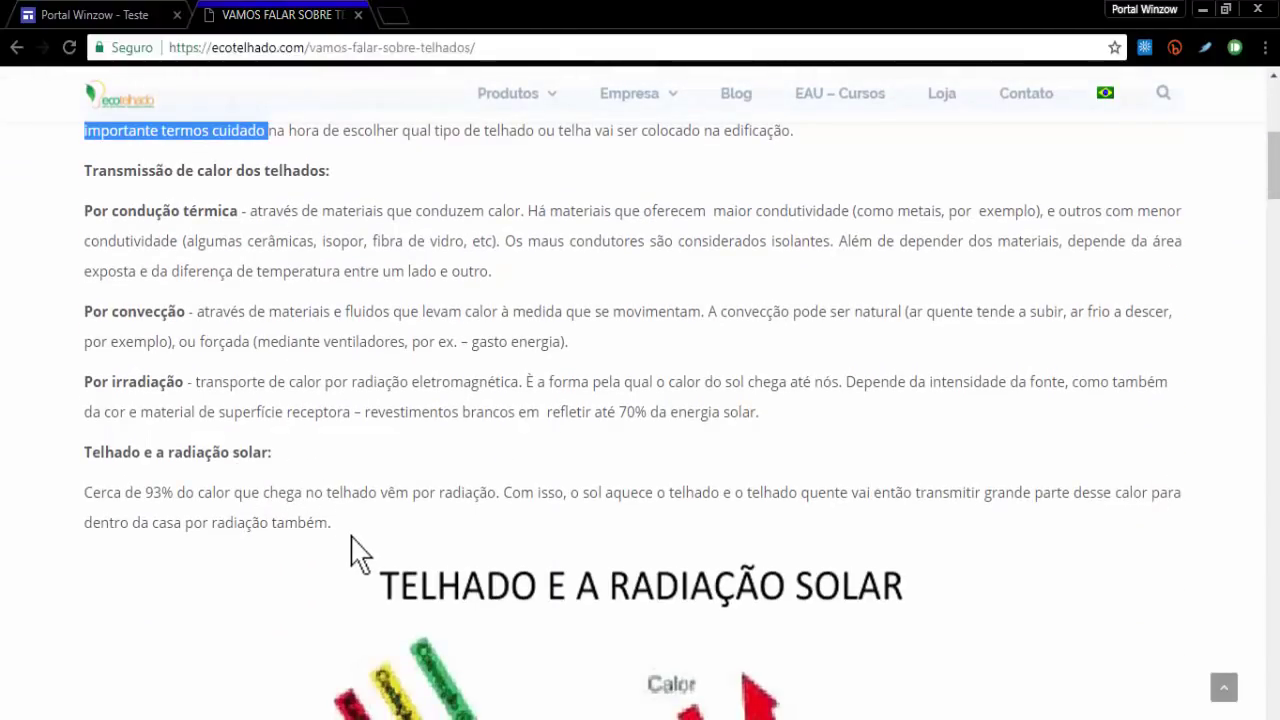
{"action": "left_click", "coordinate": [338, 528], "text": "shift"}
{"action": "right_click", "coordinate": [246, 251]}
{"action": "left_click", "coordinate": [287, 261]}
Paste the copied article text into the empty text box on the Home page, check it and leave the box.
{"action": "left_click", "coordinate": [160, 14]}
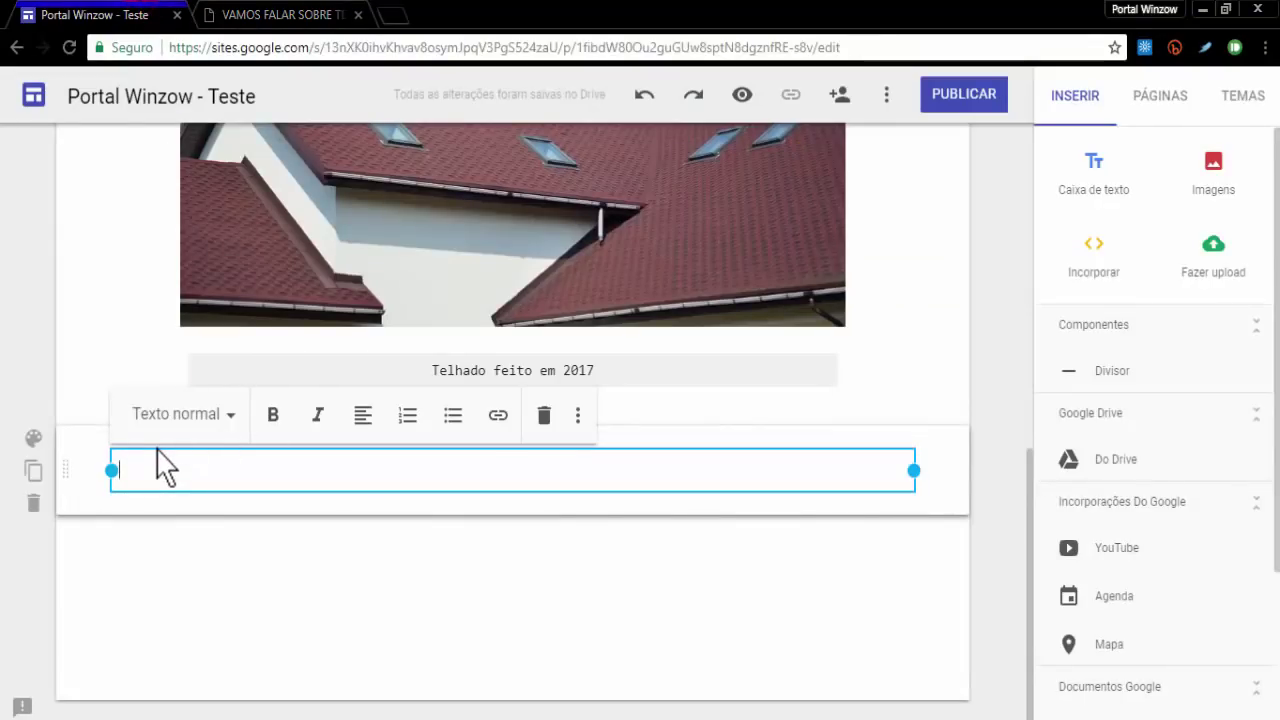
{"action": "type", "text": "Segundo pesquisador da Lawrence Berkley National Laboratory (CA, EUA), cerca de 25% da superfície de uma cidade consiste de telhados, por isso é muito importante termos cuidado na hora de escolher qual tipo de telhado ou telha vai ser colocado na edificação. Transmissão de calor dos telhados: Por condução térmica - através de materiais que conduzem calor. Há materiais que oferecem maior condutividade (como metais, por exemplo), e outros com menor condutividade (algumas cerâmicas, isopor, fibra de vidro, etc). Os maus condutores são considerados isolantes. Além de depender dos materiais, depende da área exposta e da diferença de temperatura entre um lado e outro. Por convecção - através de materiais e fluidos que levam calor à medida que se movimentam. A convecção pode ser natural (ar quente tende a subir, ar frio a descer, por exemplo), ou forçada (mediante ventiladores, por ex. – gasto energia). Por irradiação - transporte de calor por radiação eletromagnética. È a forma pela qual o calor do sol chega até nós. Depende da intensidade da fonte, como também da cor e material de superfície receptora – revestimentos brancos em refletir até 70% da energia solar. Telhado e a radiação solar: Cerca de 93% do calor que chega no telhado vêm por radiação. Com isso, o sol aquece o telhado e o telhado quente vai então transmitir grande parte desse calor para dentro da casa por radiação também."}
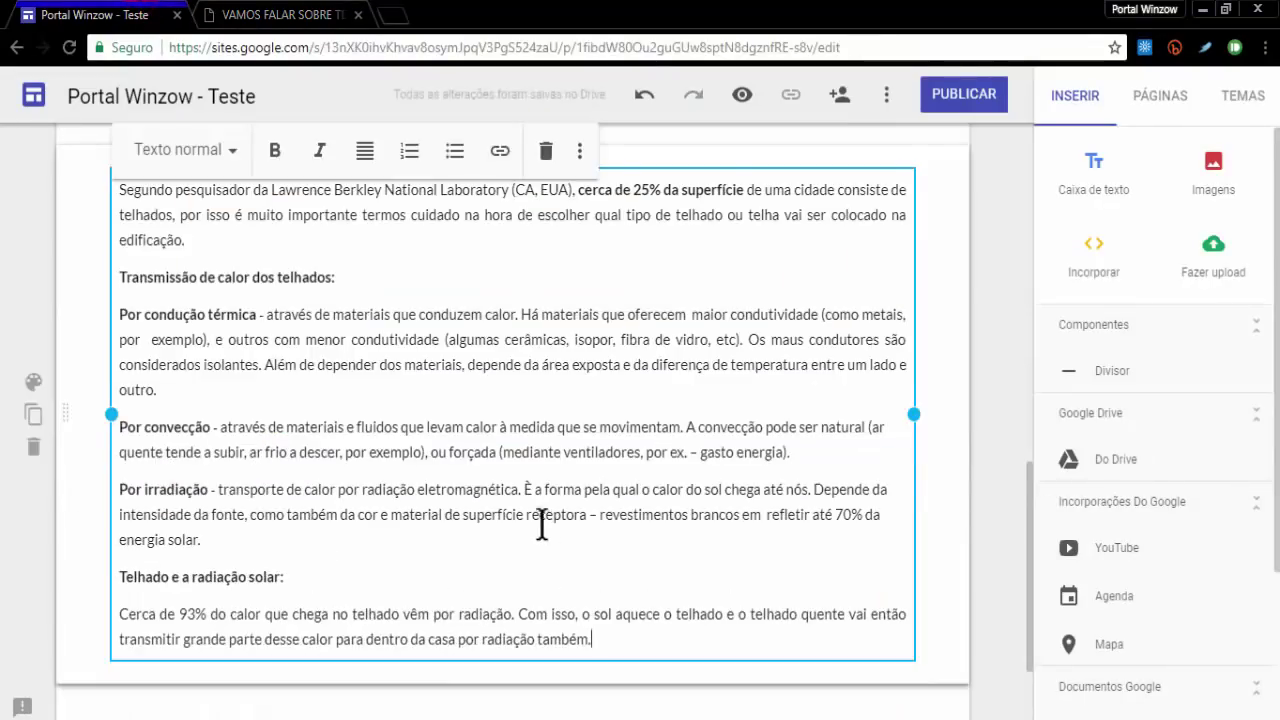
{"action": "scroll", "coordinate": [474, 451], "scroll_direction": "up", "scroll_amount": 2}
{"action": "scroll", "coordinate": [376, 518], "scroll_direction": "down", "scroll_amount": 1}
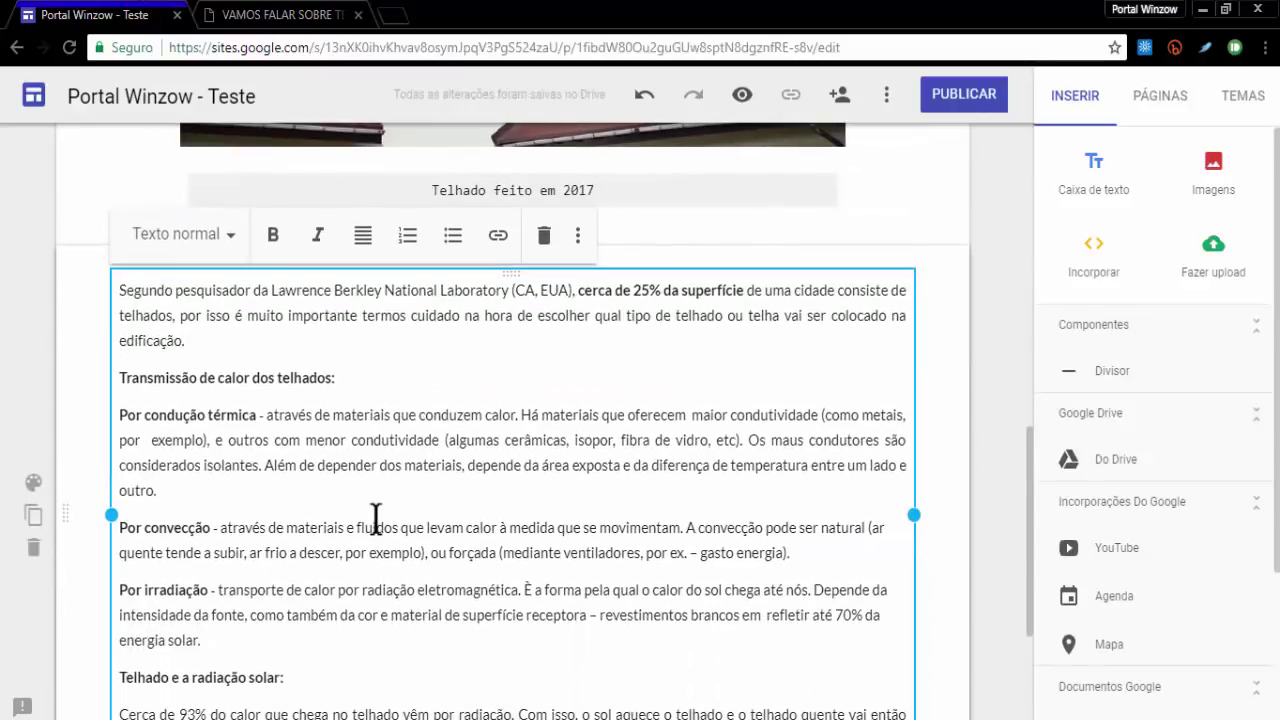
{"action": "scroll", "coordinate": [376, 518], "scroll_direction": "down", "scroll_amount": 1}
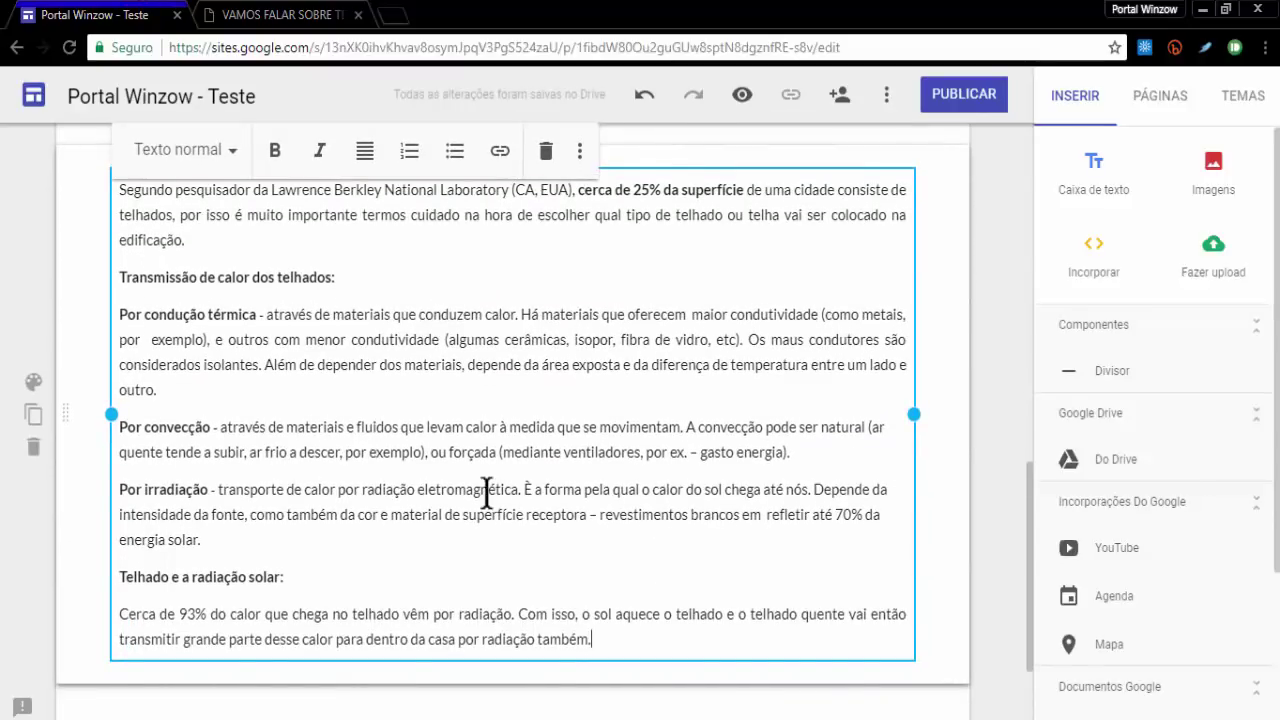
{"action": "scroll", "coordinate": [487, 492], "scroll_direction": "up", "scroll_amount": 2}
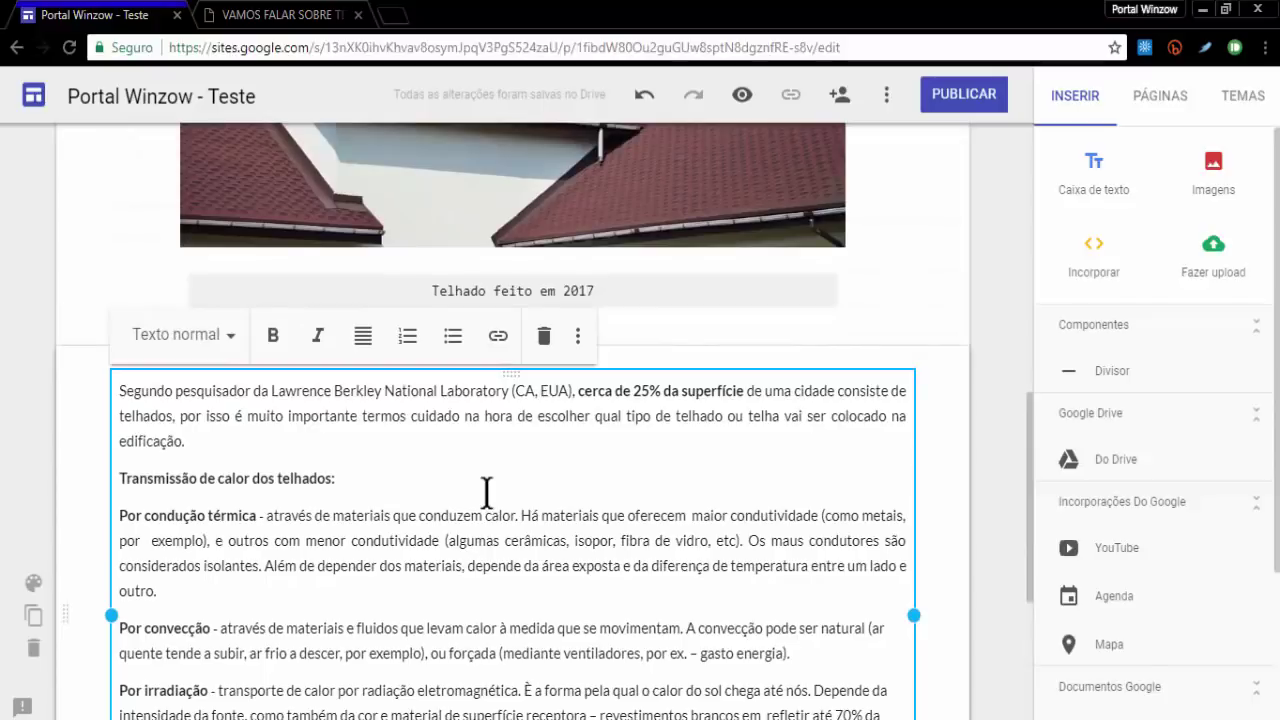
{"action": "scroll", "coordinate": [614, 477], "scroll_direction": "down", "scroll_amount": 2}
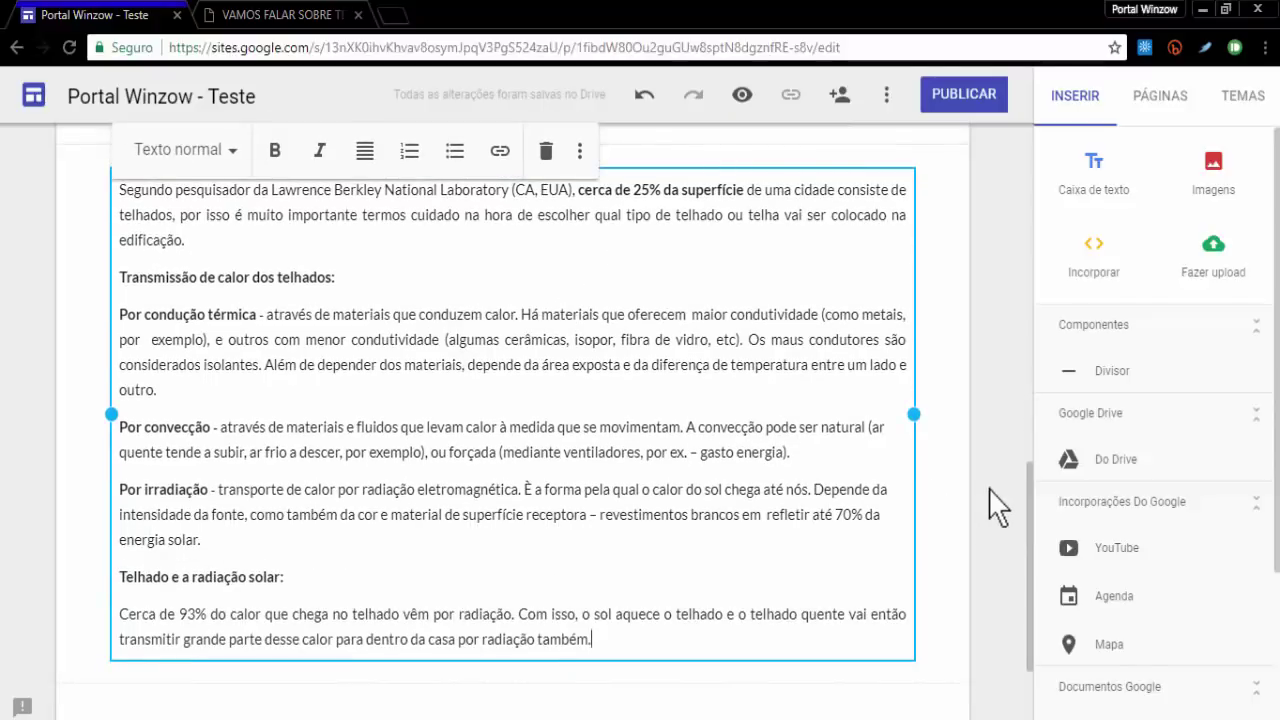
{"action": "left_click", "coordinate": [988, 490]}
Add a footer to the site with the text "Sobre Nós - Contato - Sugestões - Onde Estamos?".
{"action": "scroll", "coordinate": [143, 409], "scroll_direction": "up", "scroll_amount": 3}
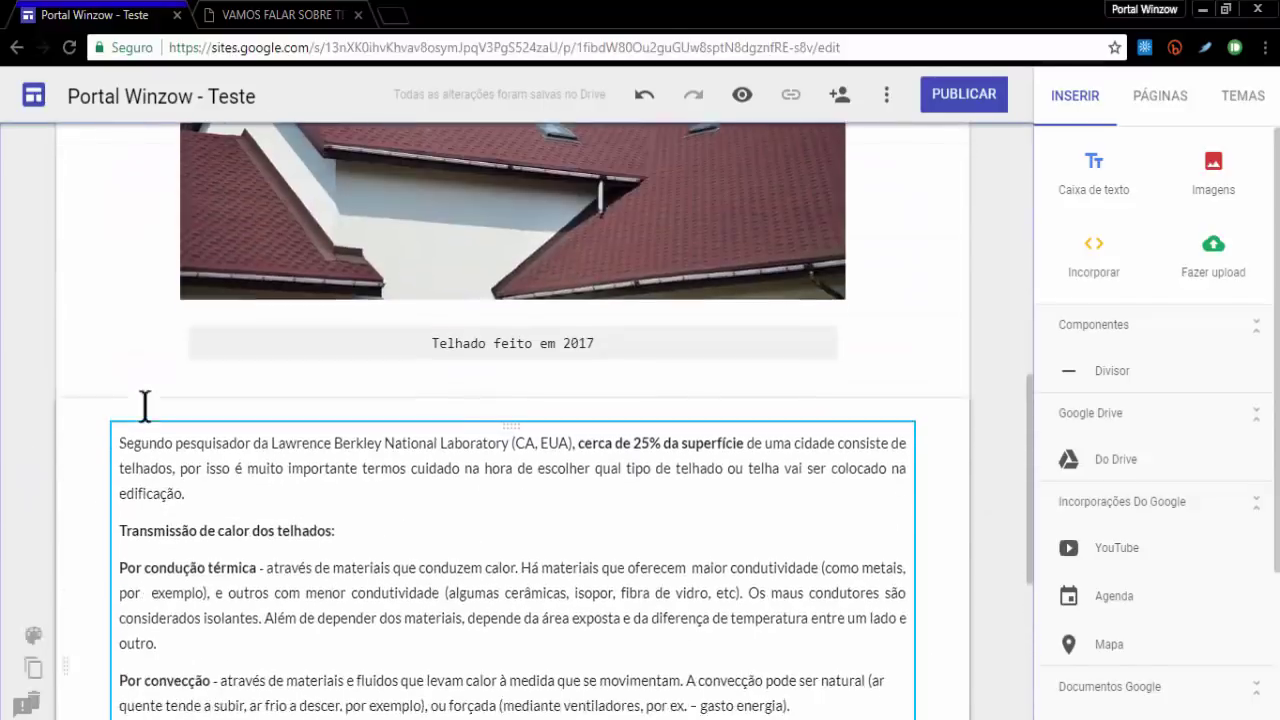
{"action": "scroll", "coordinate": [145, 420], "scroll_direction": "down", "scroll_amount": 5}
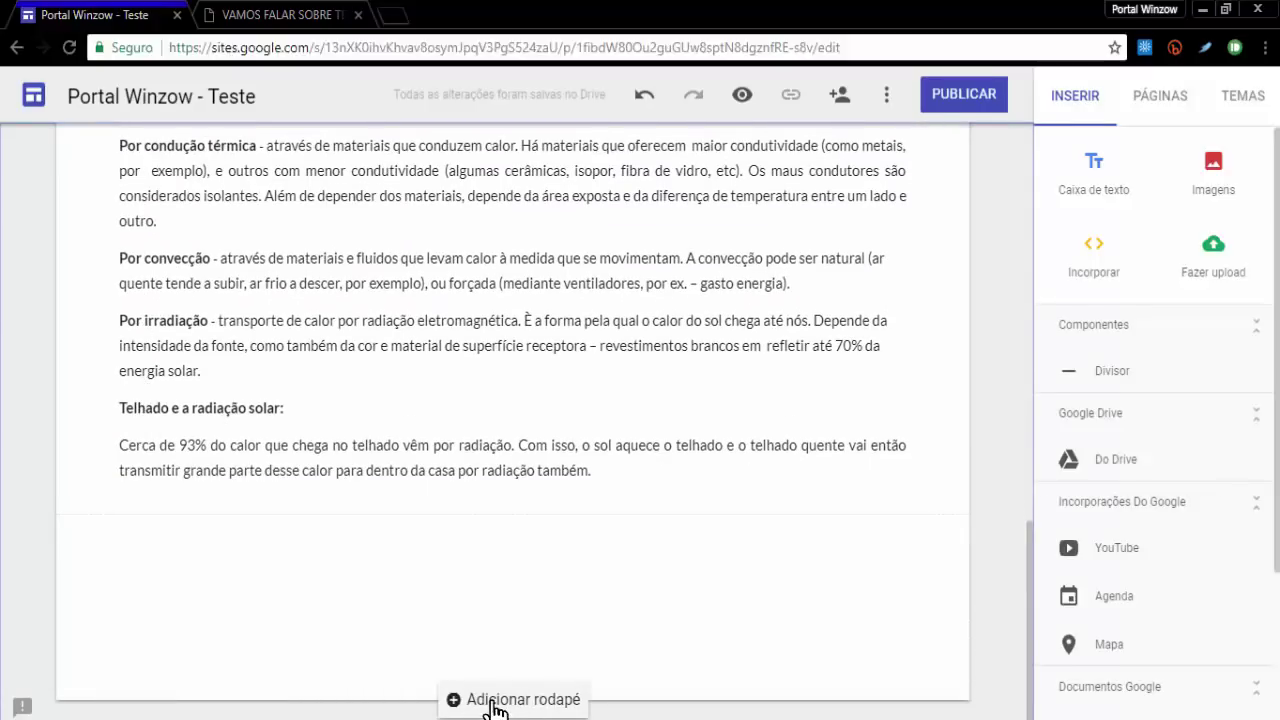
{"action": "left_click", "coordinate": [492, 702]}
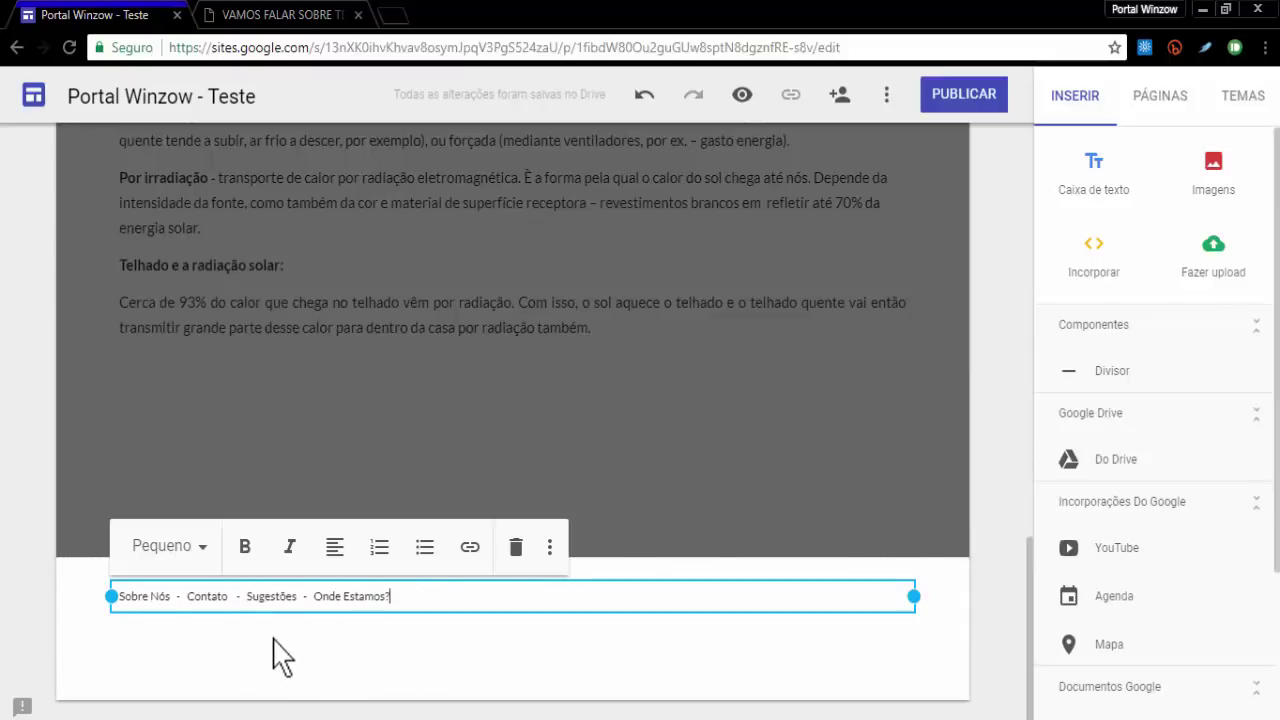
Format the footer text with the Subtítulo style, center it and leave the footer text box.
{"action": "left_click", "coordinate": [186, 547]}
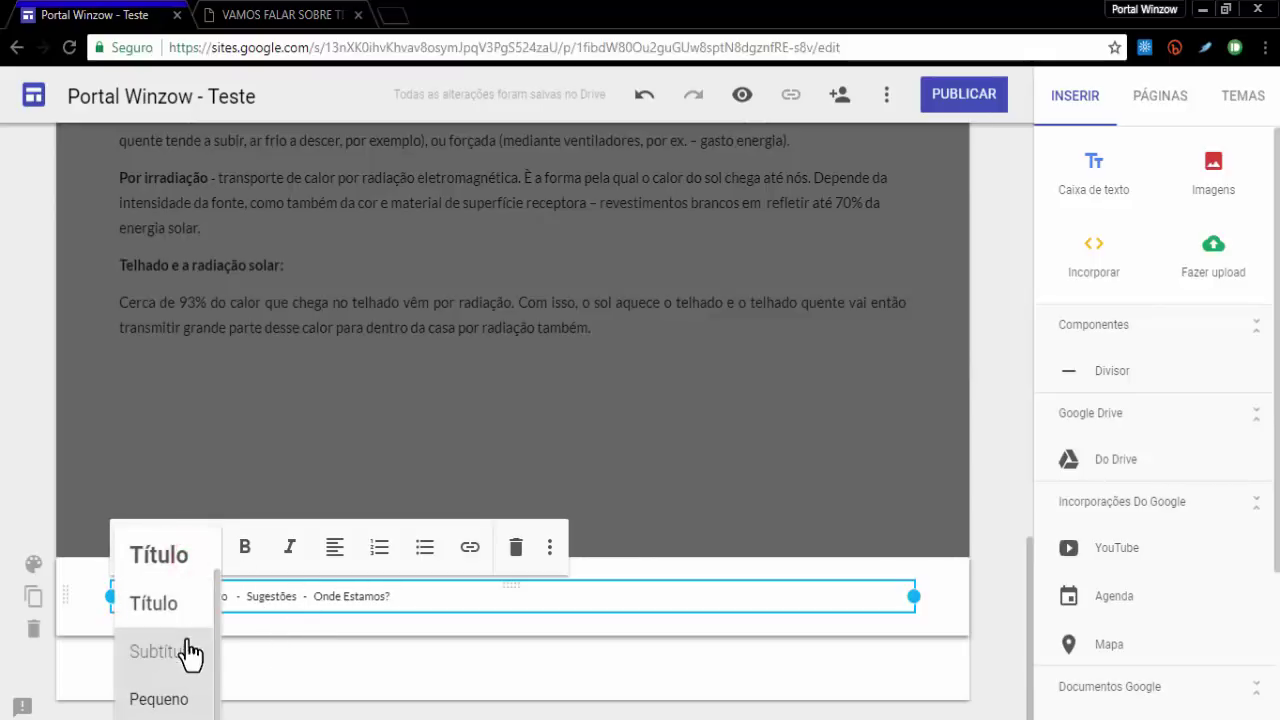
{"action": "left_click", "coordinate": [162, 652]}
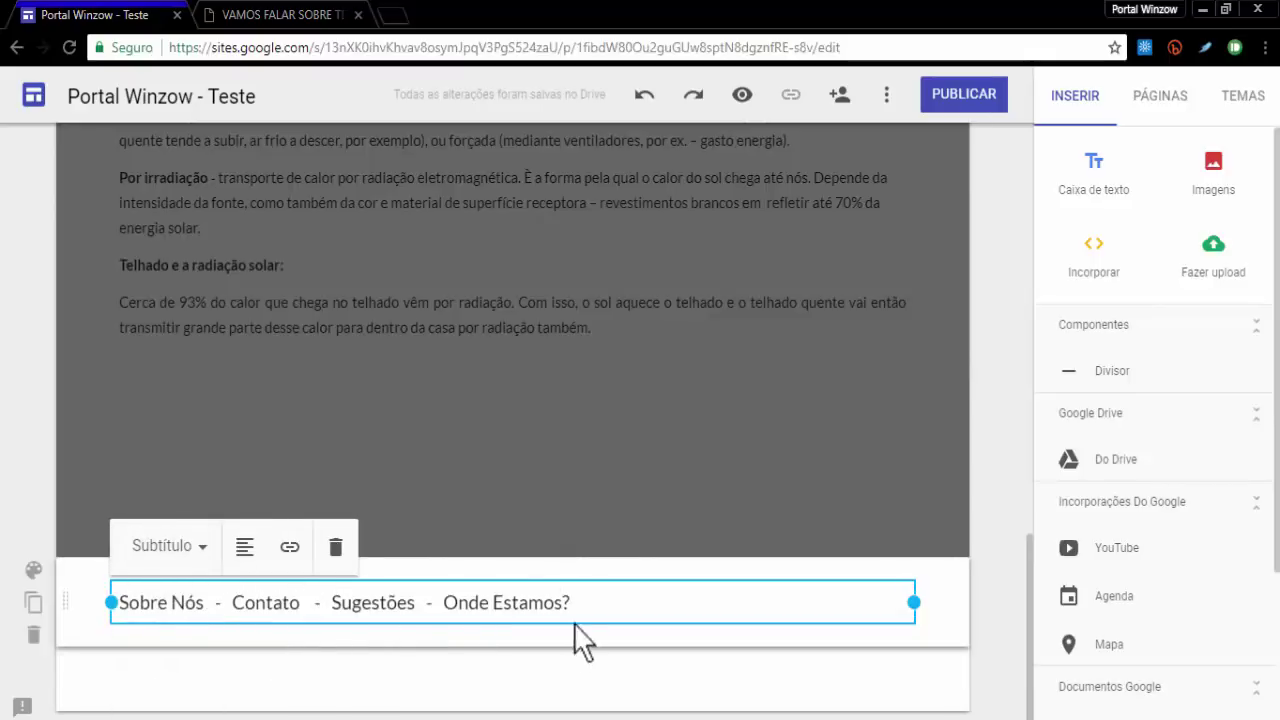
{"action": "left_click", "coordinate": [245, 547]}
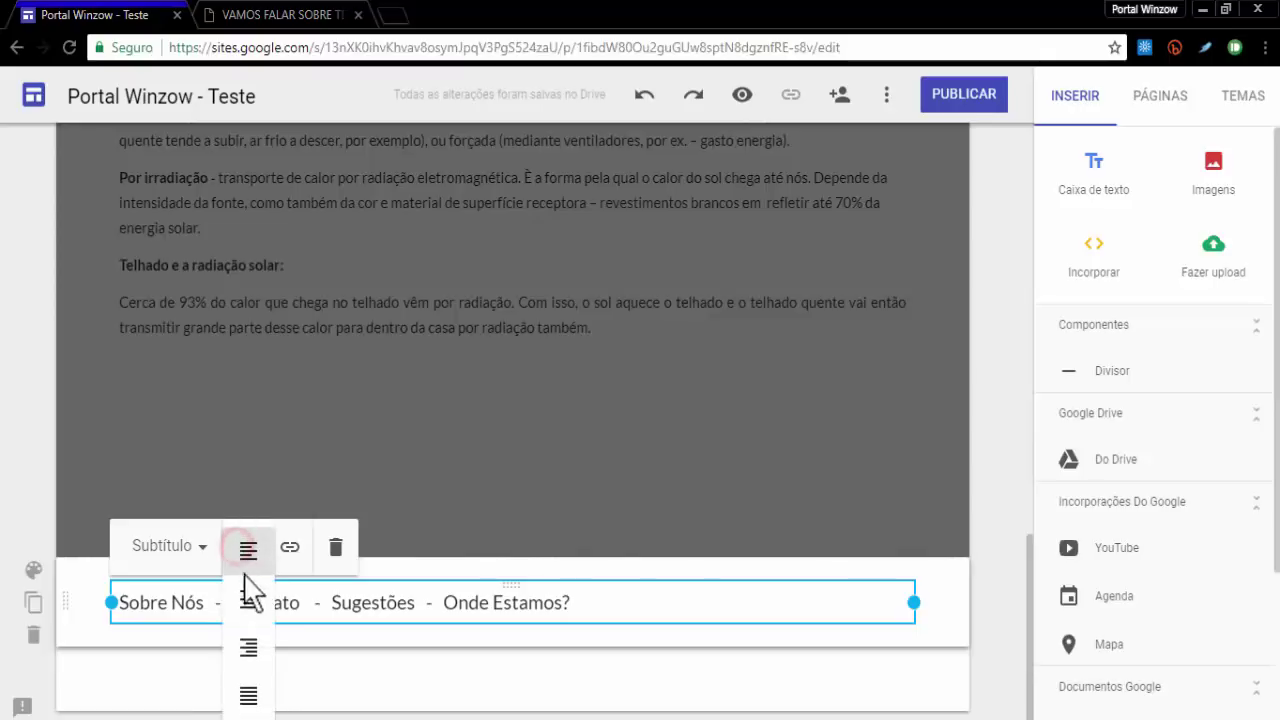
{"action": "left_click", "coordinate": [247, 599]}
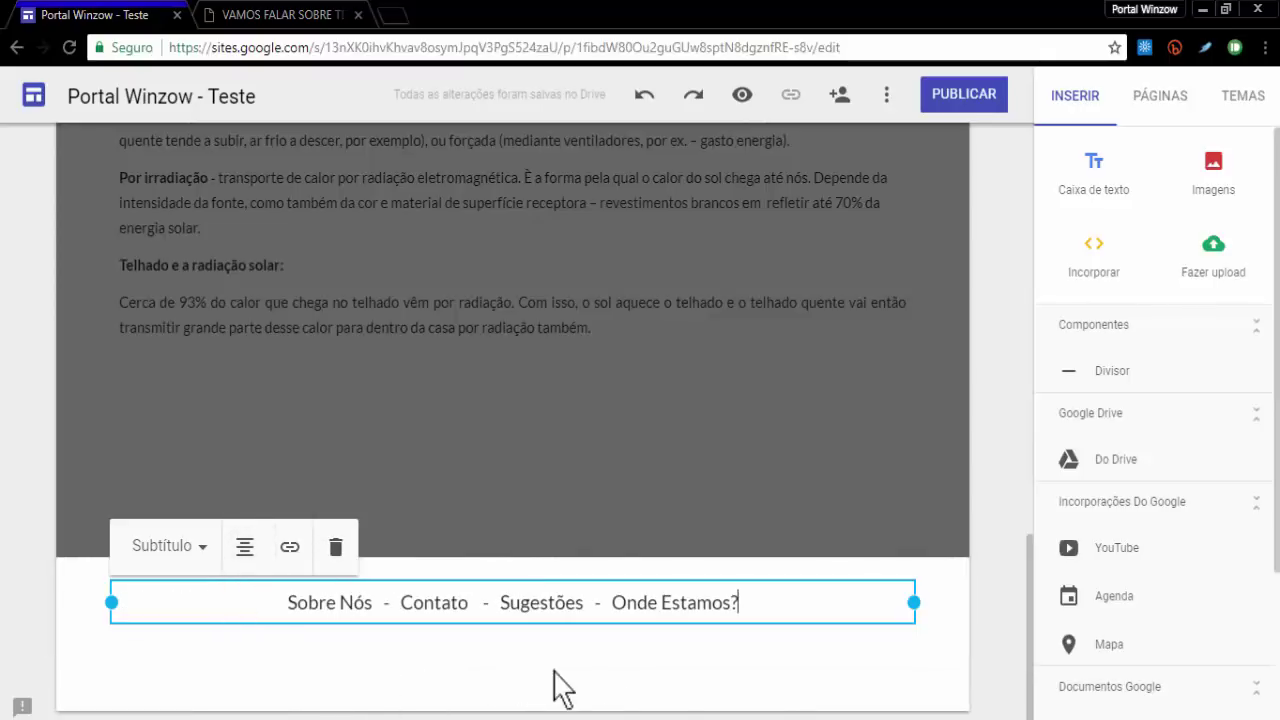
{"action": "left_click", "coordinate": [988, 678]}
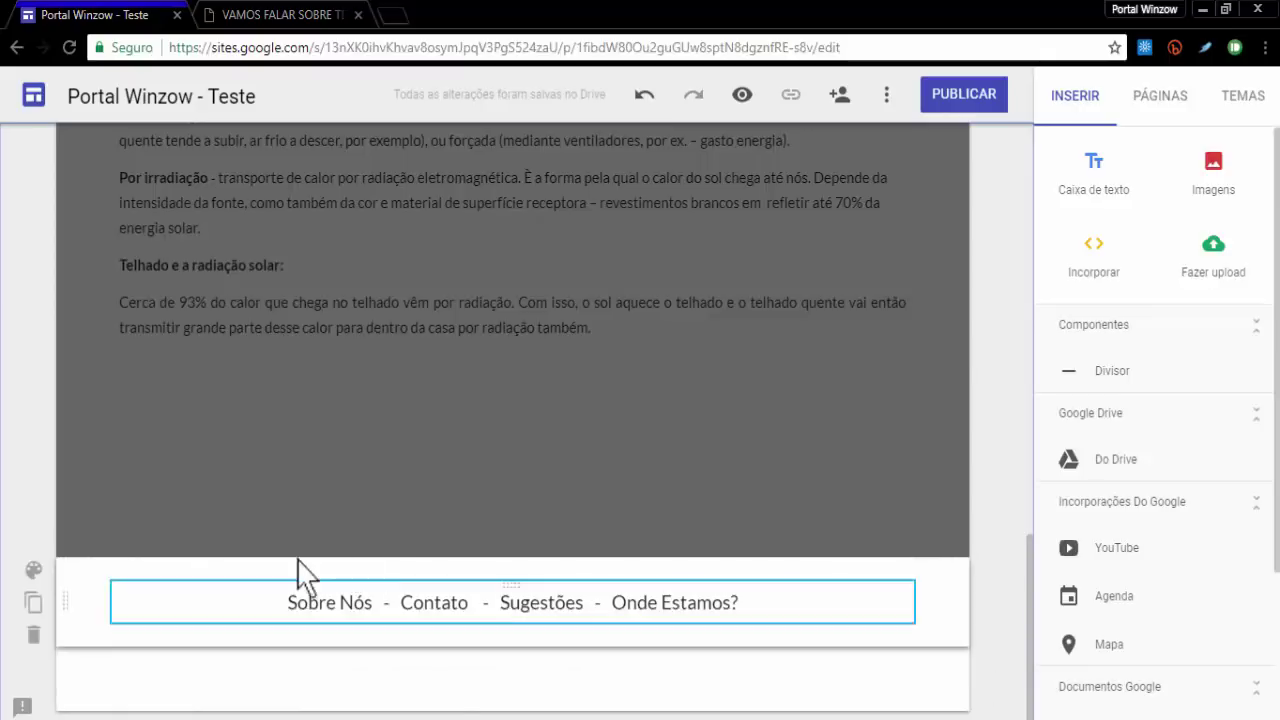
{"action": "left_click", "coordinate": [760, 603]}
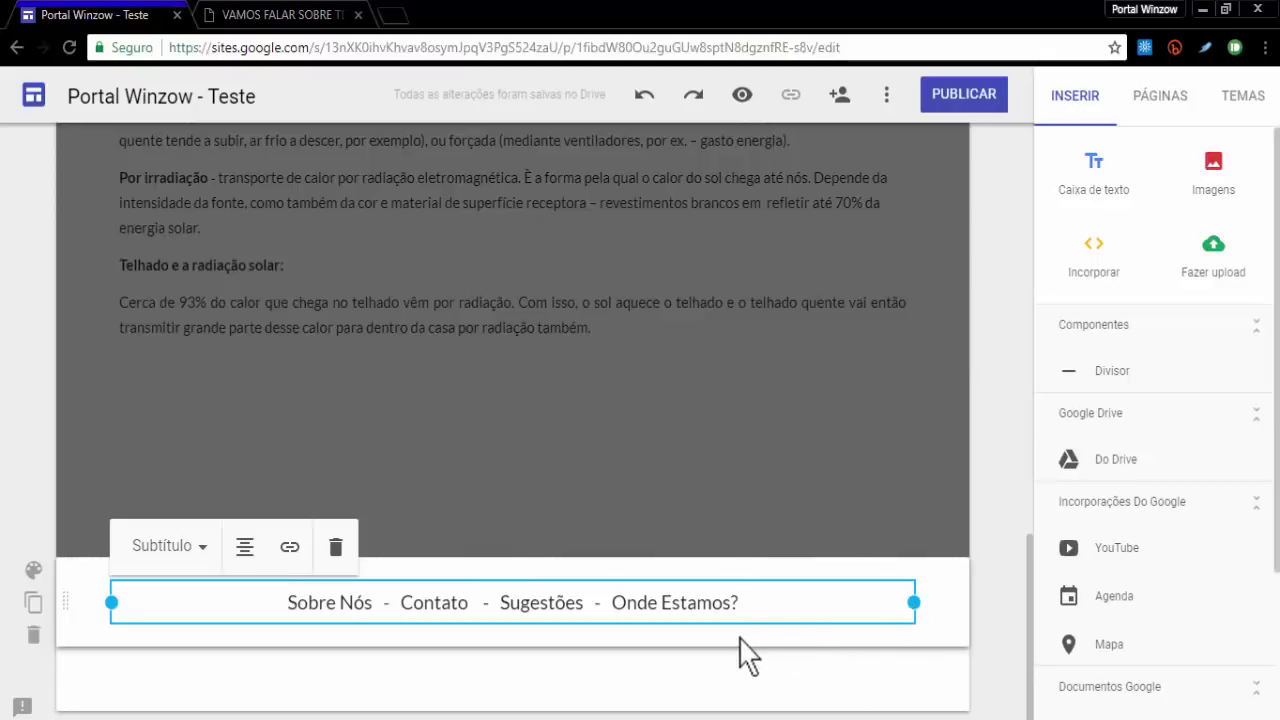
{"action": "left_click", "coordinate": [965, 588]}
Review the Home page in the editor from the header image down to the footer.
{"action": "scroll", "coordinate": [363, 591], "scroll_direction": "up", "scroll_amount": 4}
{"action": "scroll", "coordinate": [363, 591], "scroll_direction": "down", "scroll_amount": 4}
{"action": "scroll", "coordinate": [364, 591], "scroll_direction": "up", "scroll_amount": 10}
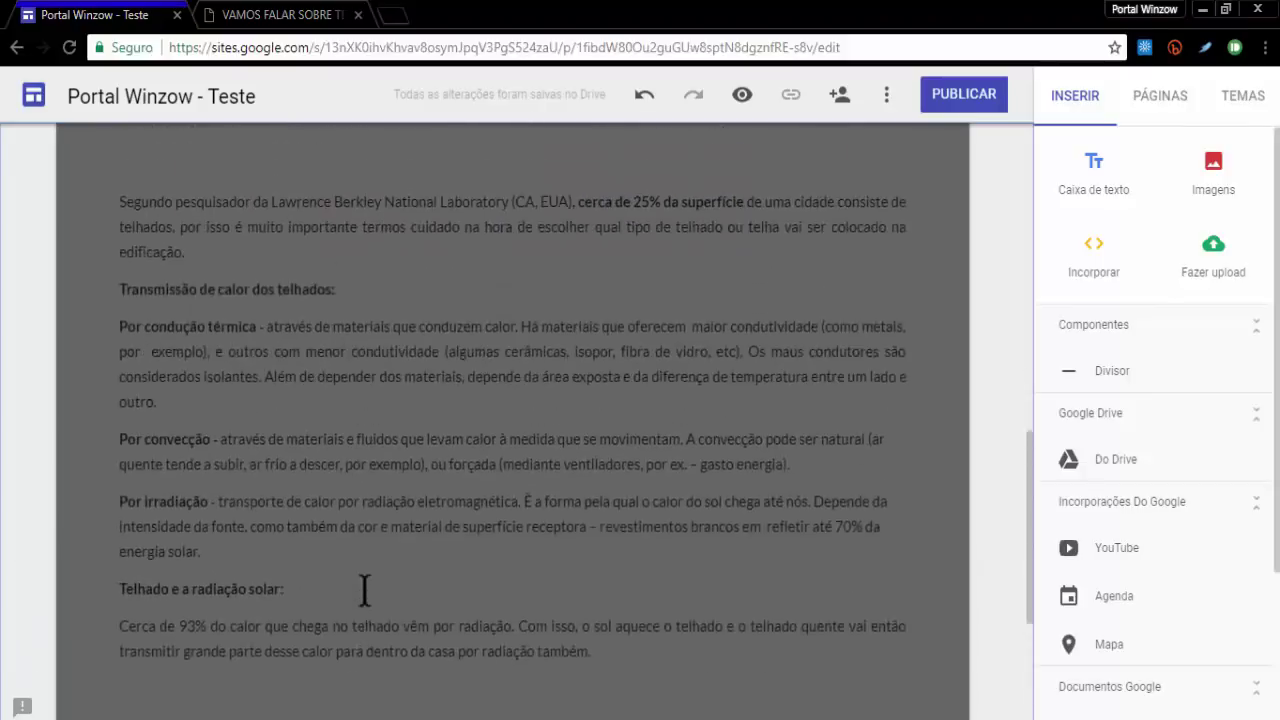
{"action": "scroll", "coordinate": [636, 481], "scroll_direction": "down", "scroll_amount": 3}
{"action": "scroll", "coordinate": [636, 481], "scroll_direction": "down", "scroll_amount": 10}
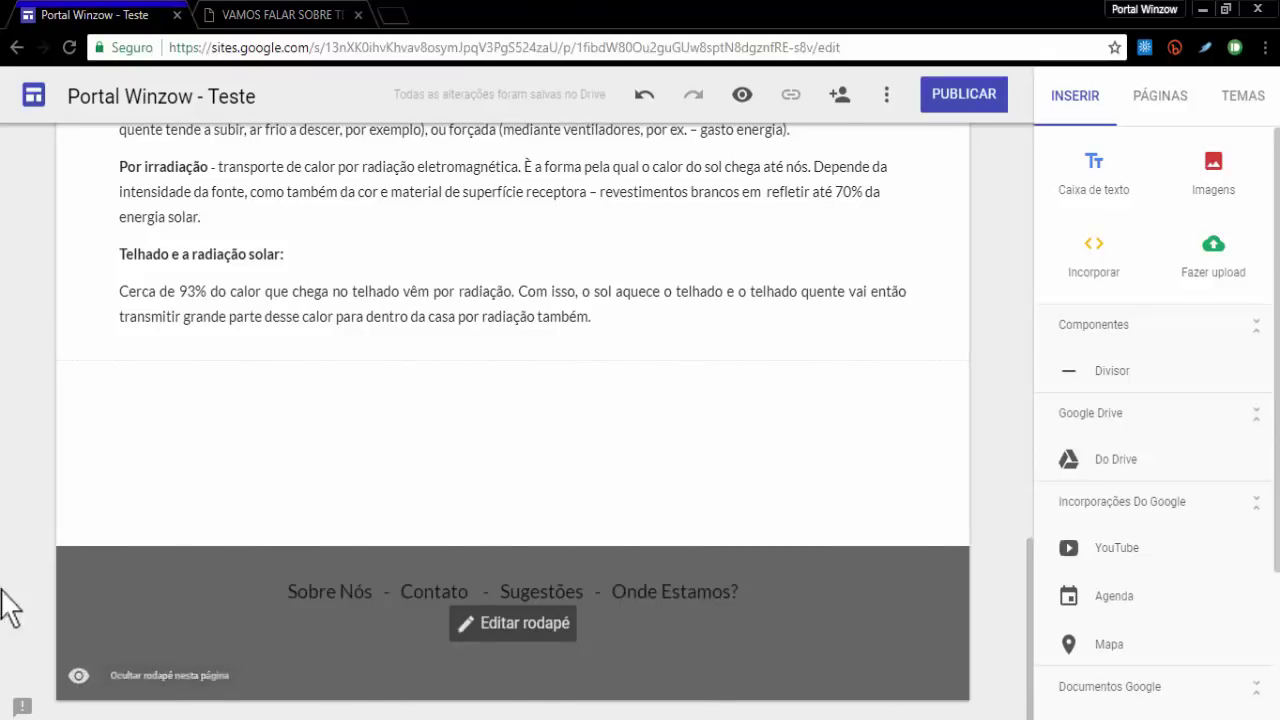
{"action": "scroll", "coordinate": [103, 611], "scroll_direction": "up", "scroll_amount": 10}
{"action": "scroll", "coordinate": [106, 626], "scroll_direction": "up", "scroll_amount": 4}
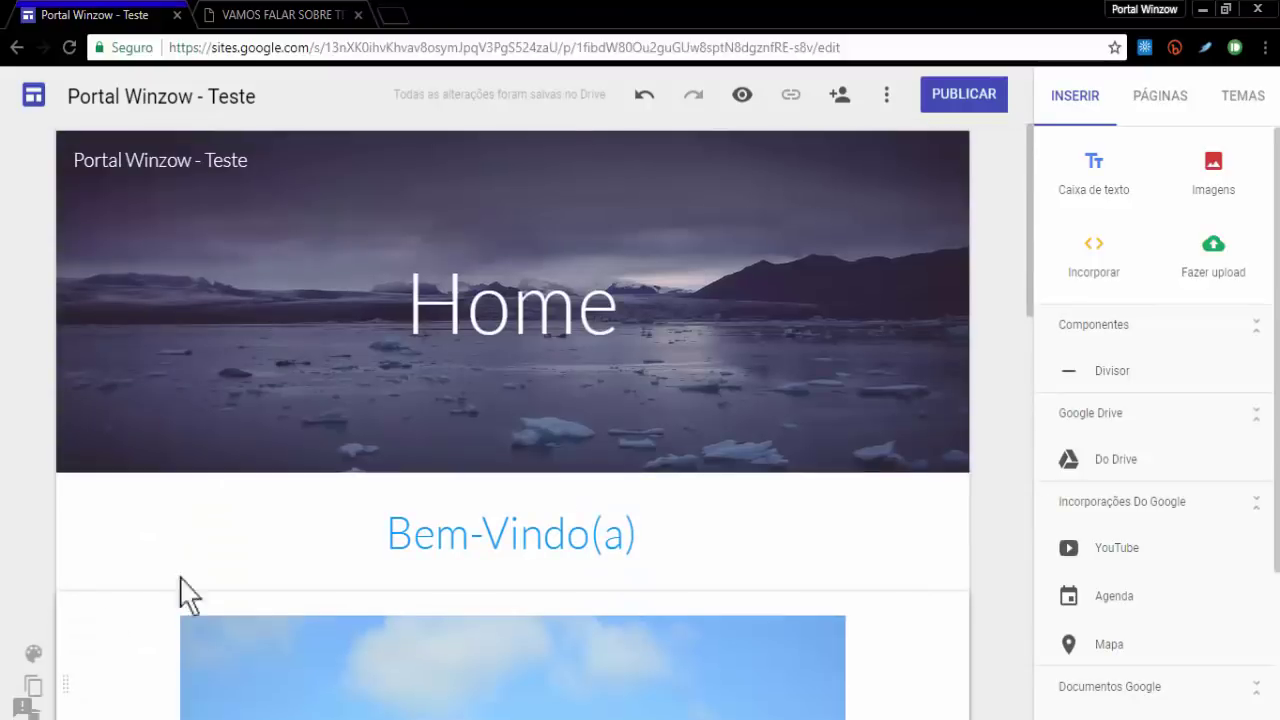
{"action": "scroll", "coordinate": [830, 530], "scroll_direction": "down", "scroll_amount": 2}
{"action": "scroll", "coordinate": [830, 530], "scroll_direction": "down", "scroll_amount": 10}
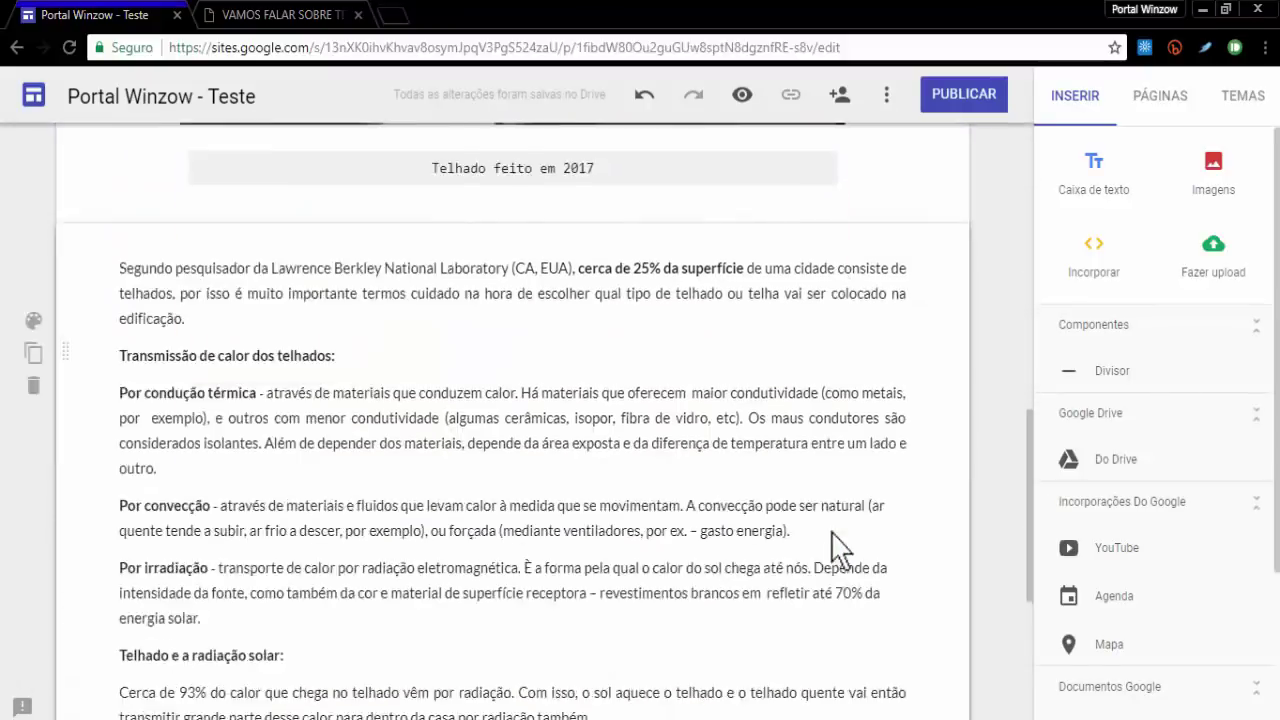
{"action": "scroll", "coordinate": [829, 540], "scroll_direction": "up", "scroll_amount": 12}
{"action": "scroll", "coordinate": [830, 531], "scroll_direction": "up", "scroll_amount": 1}
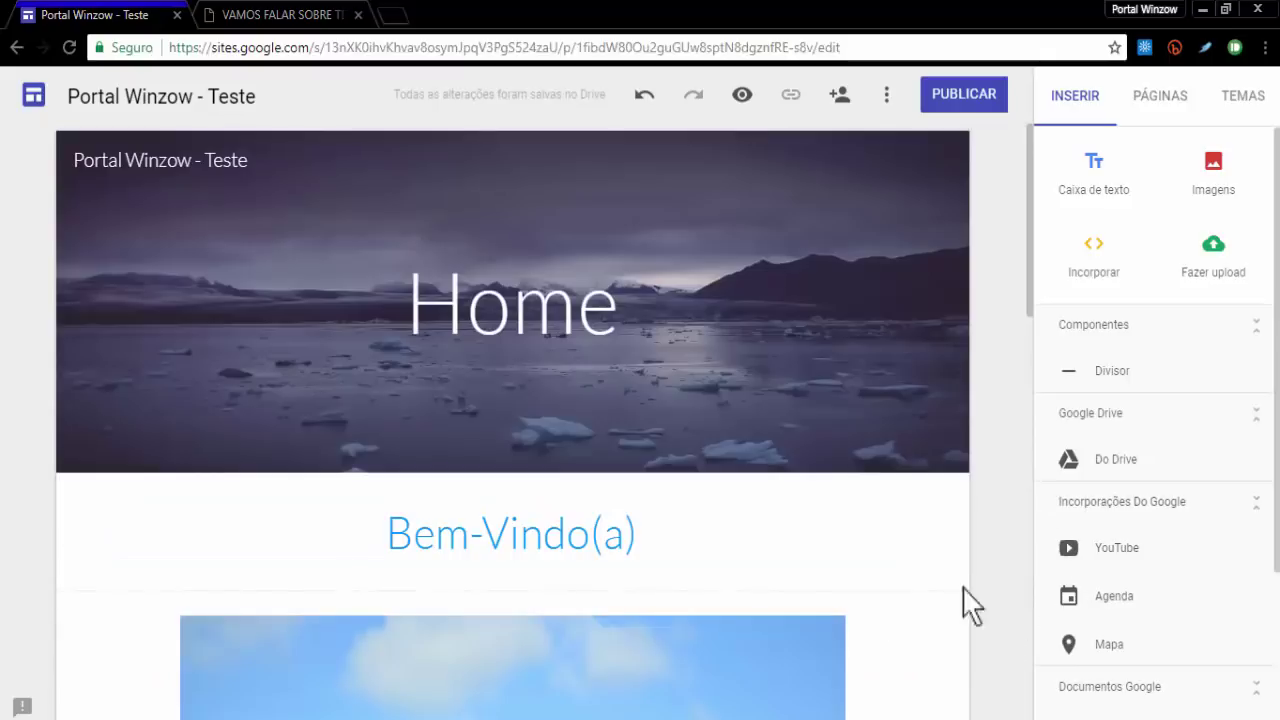
Preview the site in the large-screen view and examine the photo, caption, article text and footer.
{"action": "left_click", "coordinate": [742, 97]}
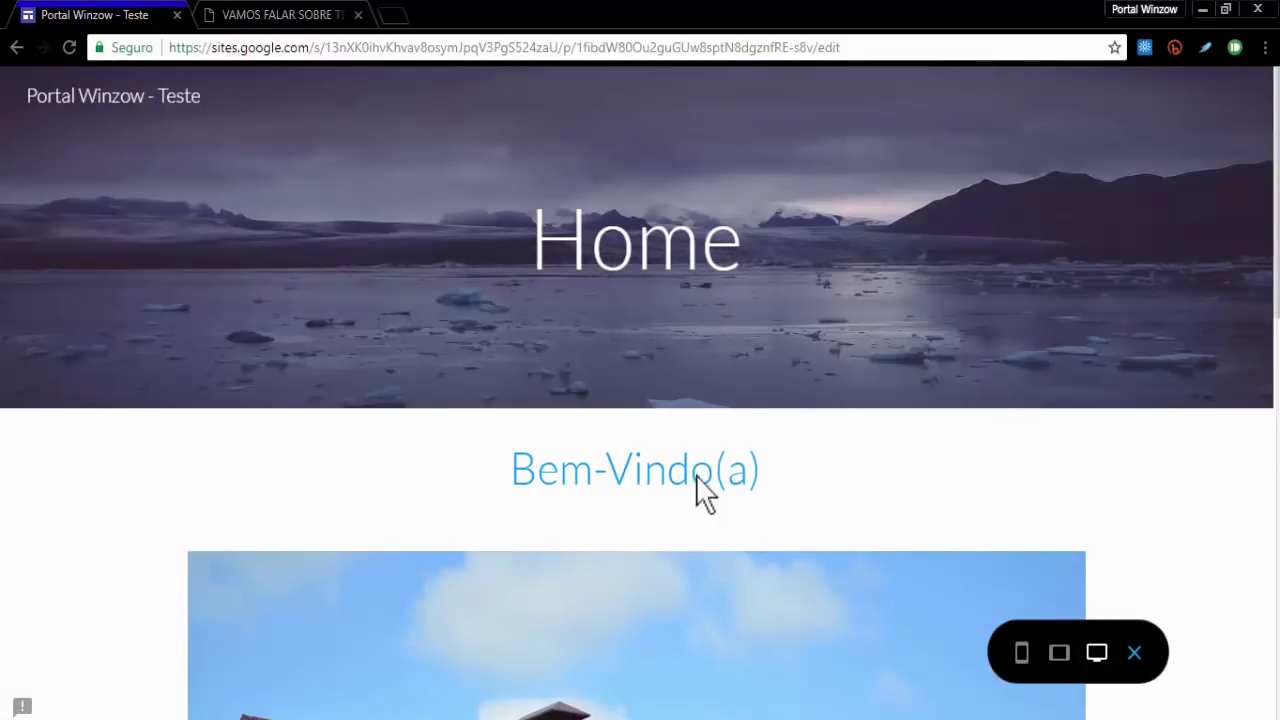
{"action": "scroll", "coordinate": [500, 434], "scroll_direction": "down", "scroll_amount": 4}
{"action": "left_click", "coordinate": [641, 408]}
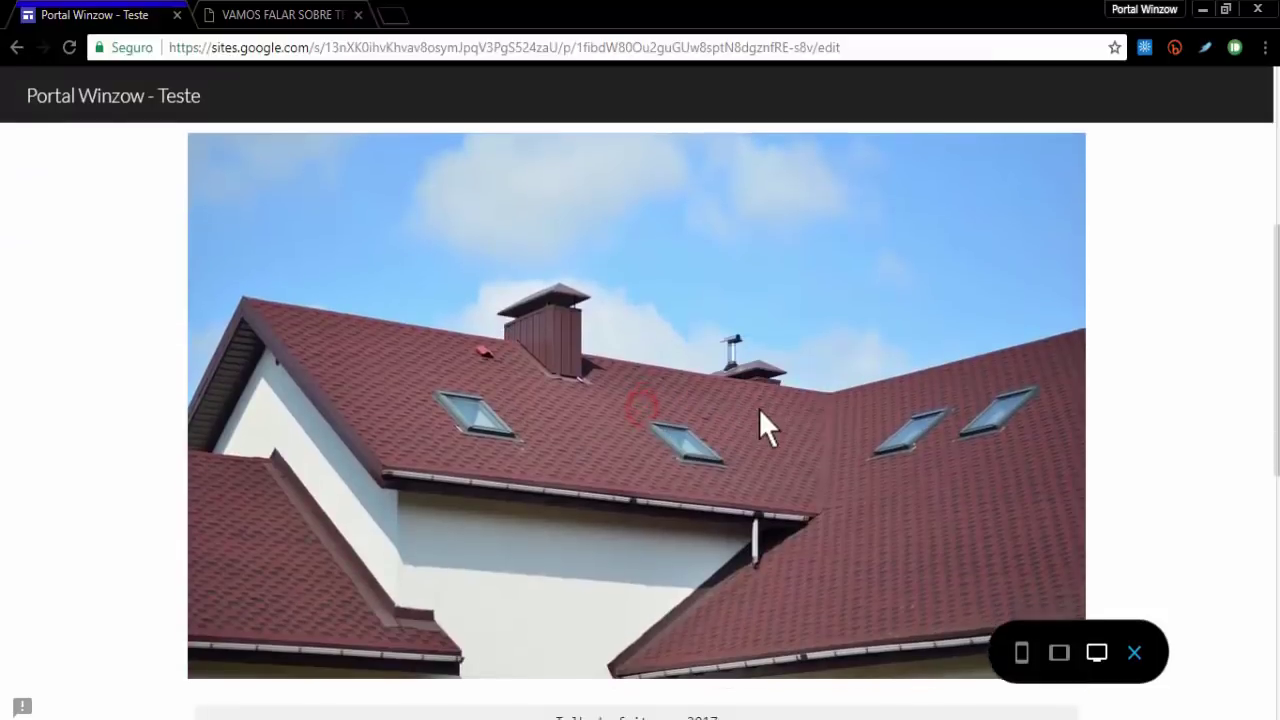
{"action": "scroll", "coordinate": [759, 410], "scroll_direction": "down", "scroll_amount": 6}
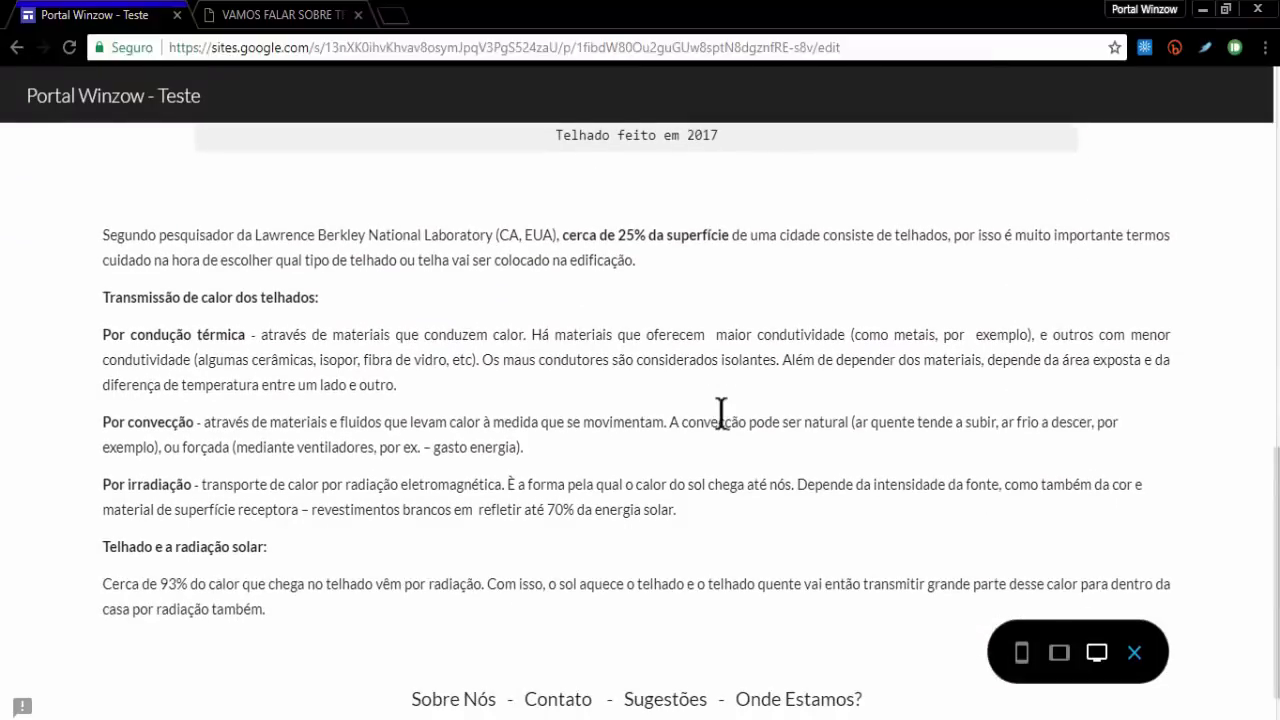
{"action": "scroll", "coordinate": [721, 412], "scroll_direction": "down", "scroll_amount": 1}
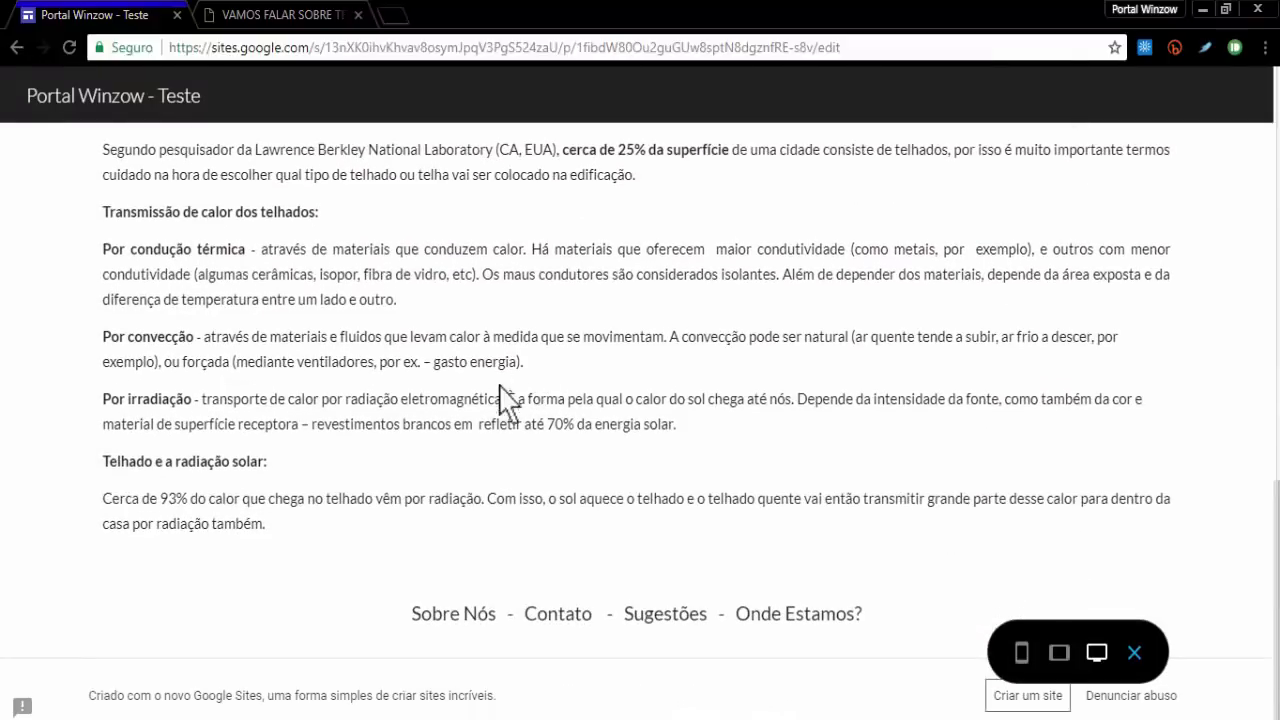
Finish checking the large-screen preview, exit it and look over the Home page in the editor down to the footer.
{"action": "left_click_drag", "start_coordinate": [627, 617], "coordinate": [437, 640]}
{"action": "left_click", "coordinate": [437, 633]}
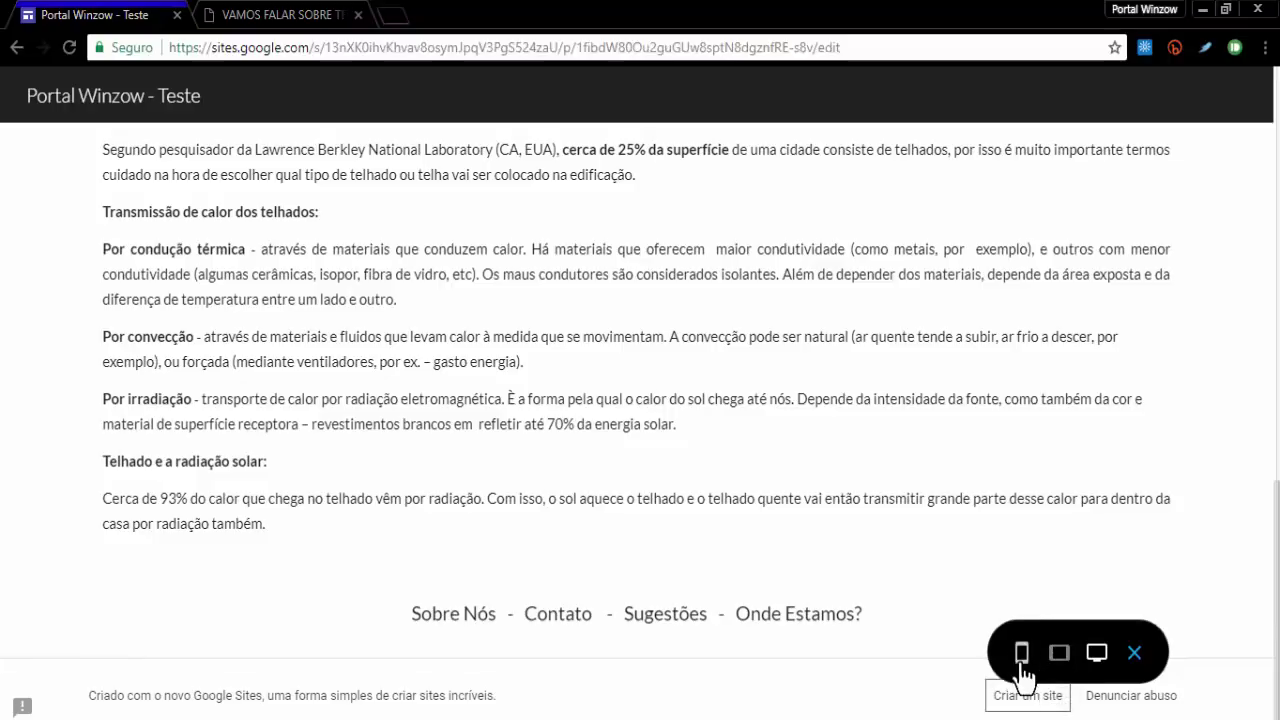
{"action": "scroll", "coordinate": [408, 563], "scroll_direction": "up", "scroll_amount": 15}
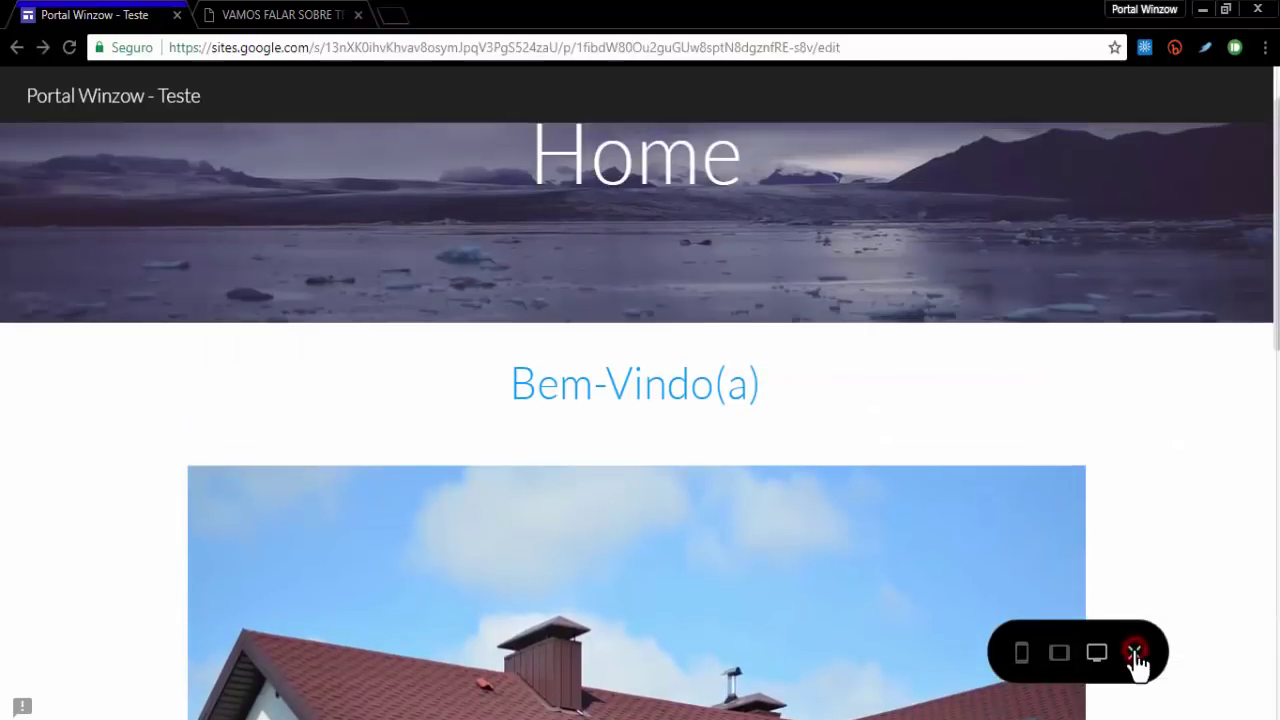
{"action": "left_click", "coordinate": [1136, 657]}
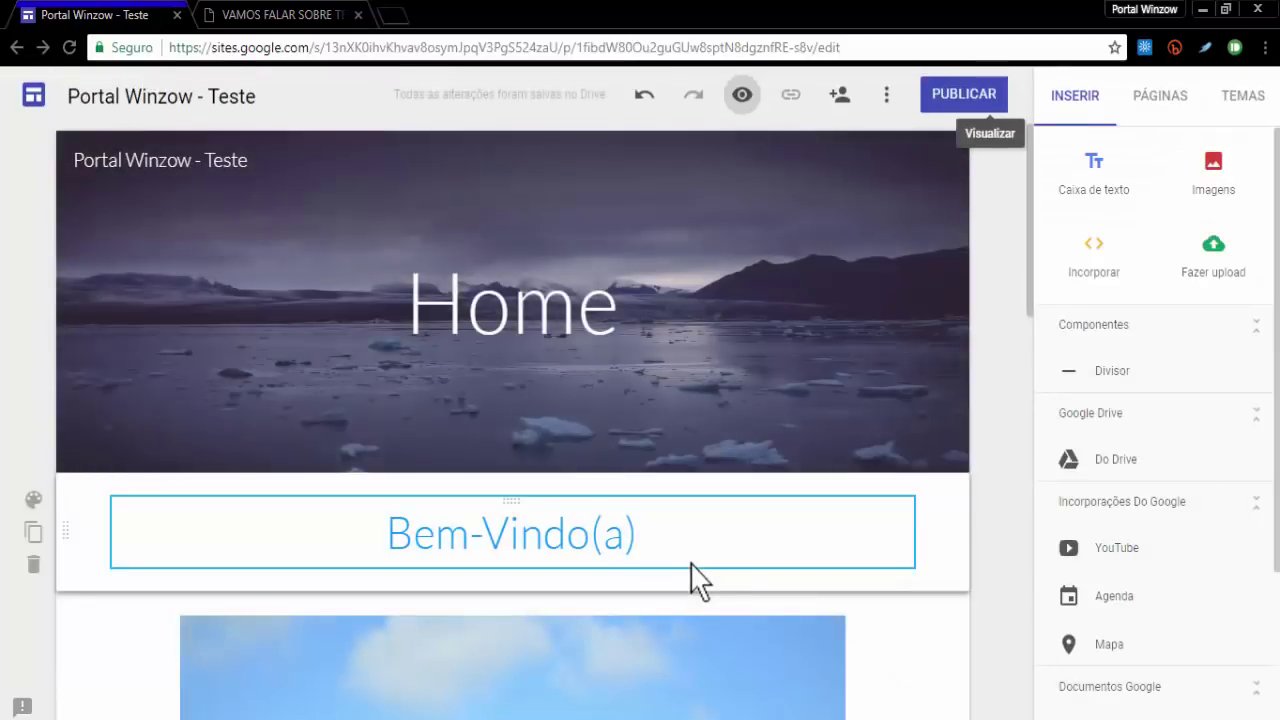
{"action": "scroll", "coordinate": [692, 560], "scroll_direction": "down", "scroll_amount": 10}
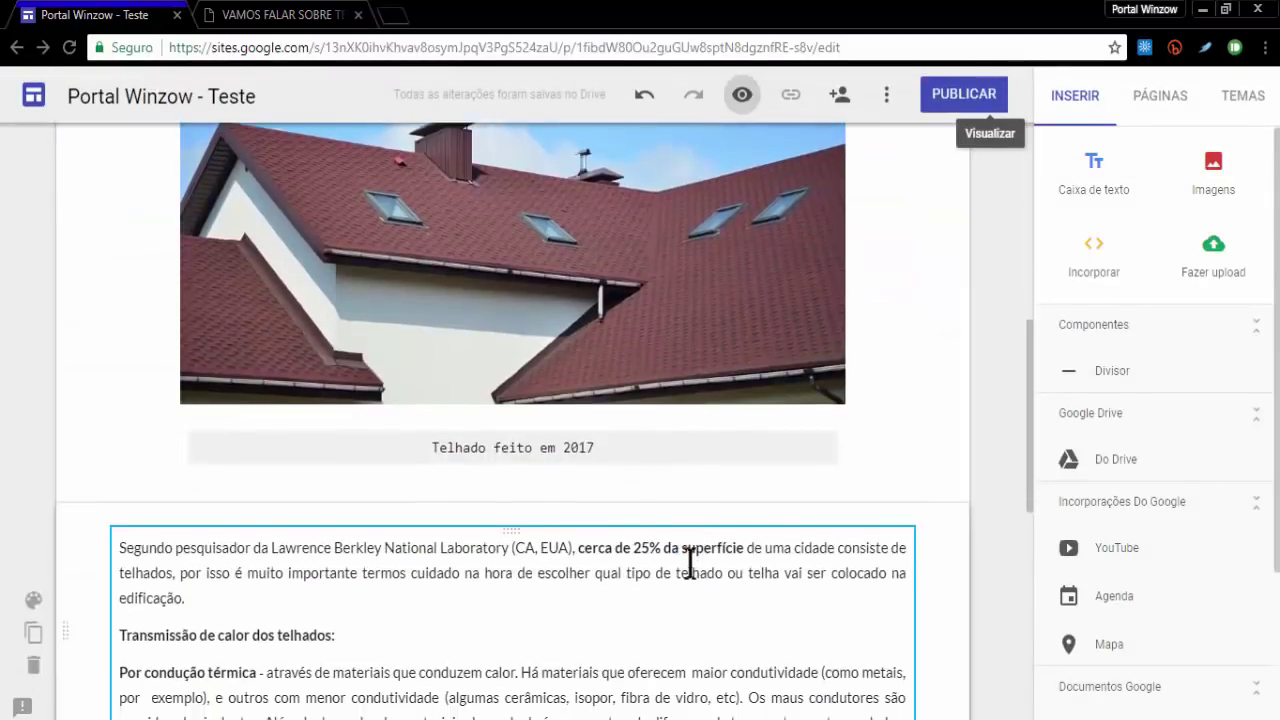
{"action": "scroll", "coordinate": [692, 565], "scroll_direction": "down", "scroll_amount": 4}
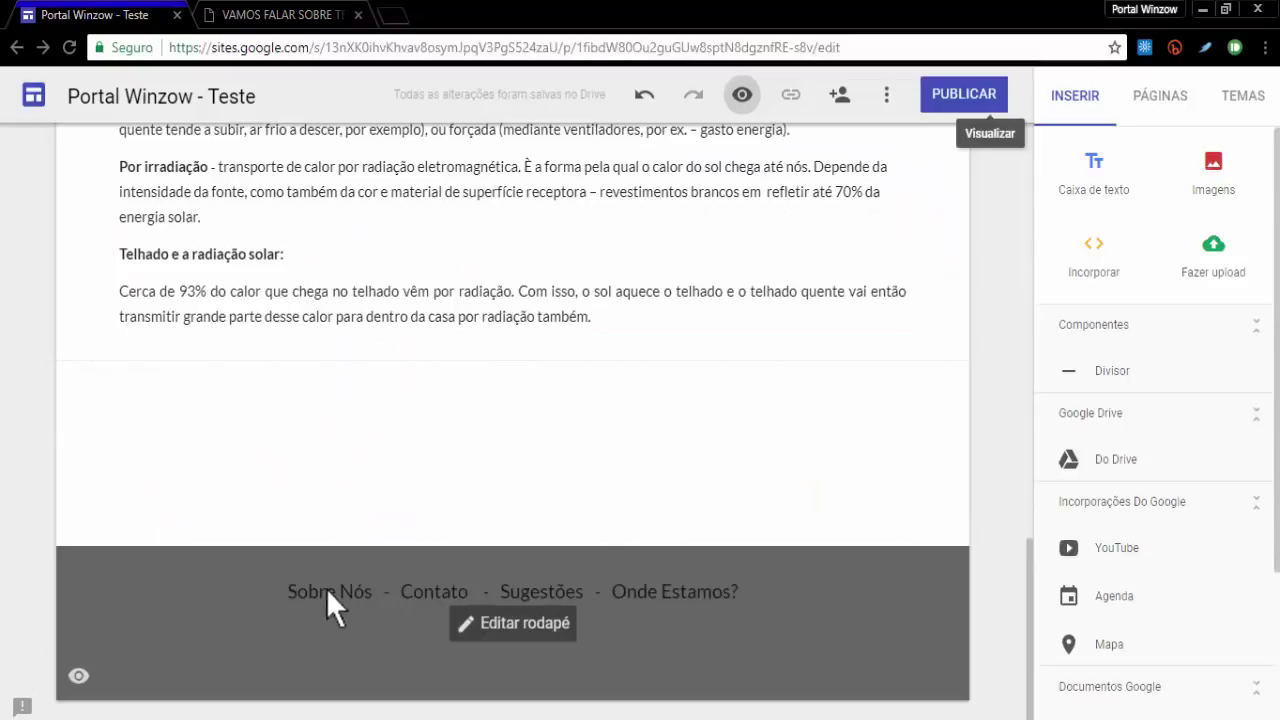
{"action": "scroll", "coordinate": [662, 565], "scroll_direction": "up", "scroll_amount": 14}
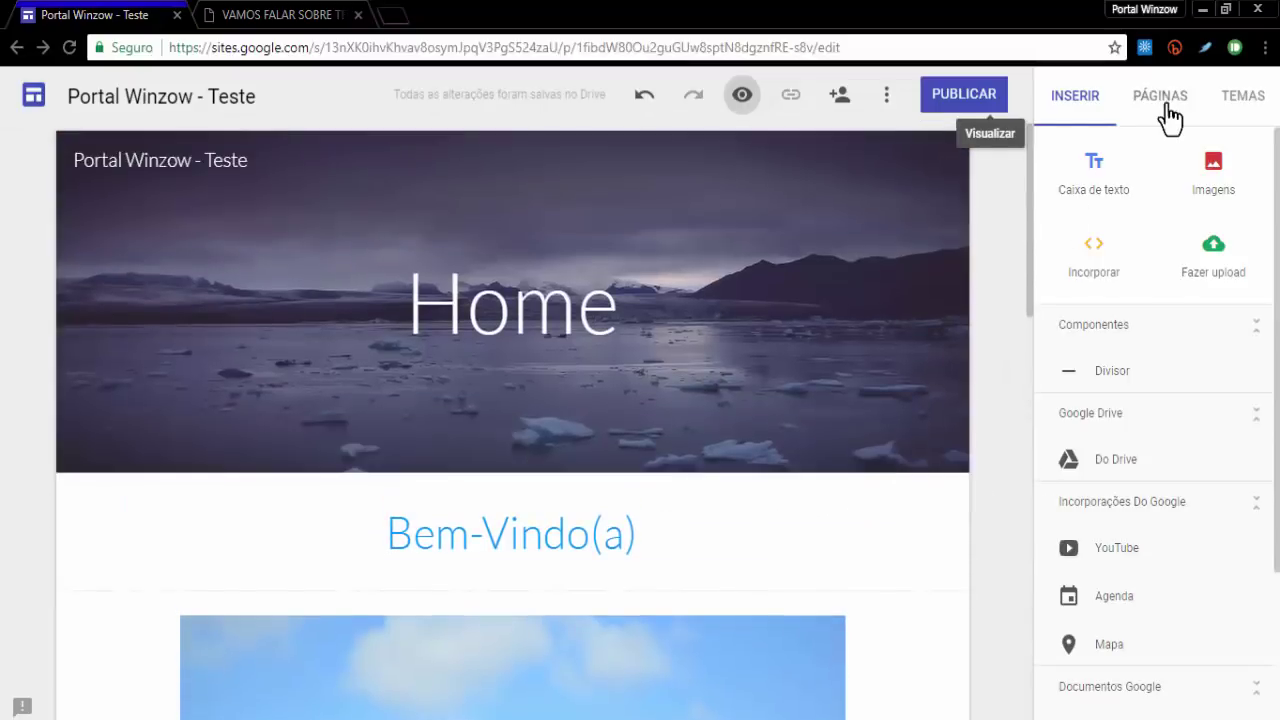
Add a new page to the site without entering a page name.
{"action": "left_click", "coordinate": [1167, 110]}
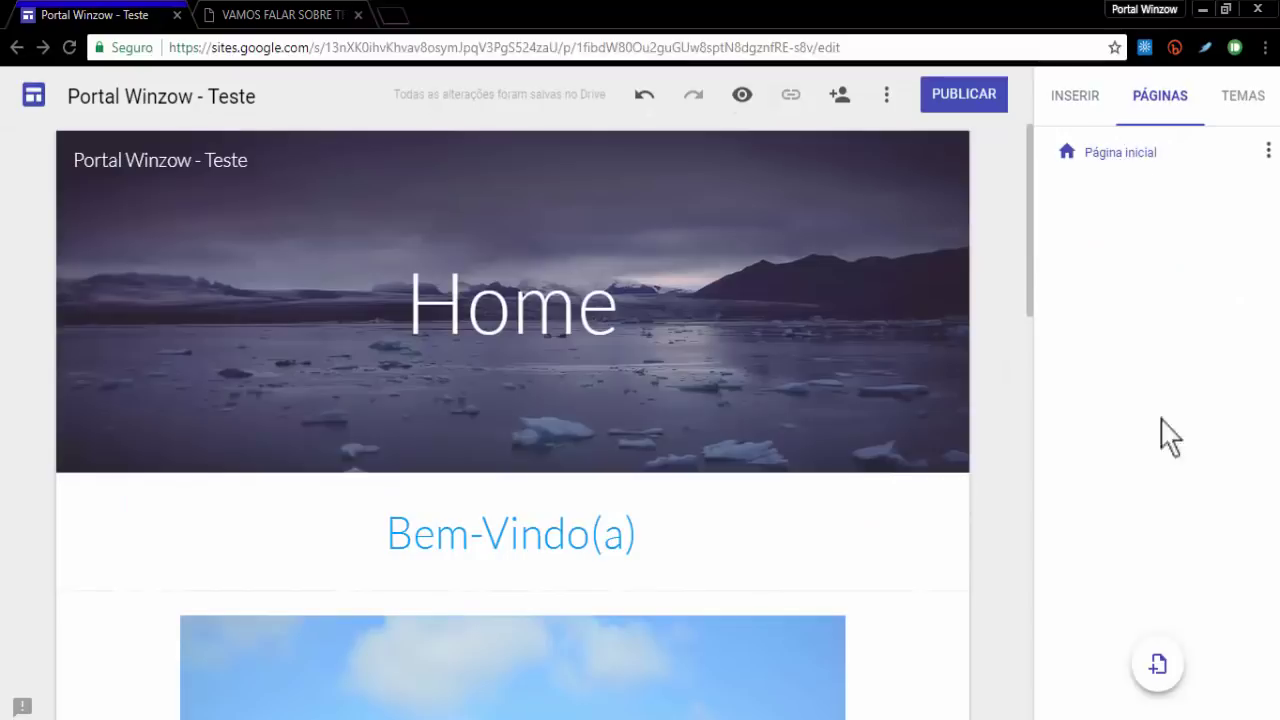
{"action": "left_click", "coordinate": [1158, 665]}
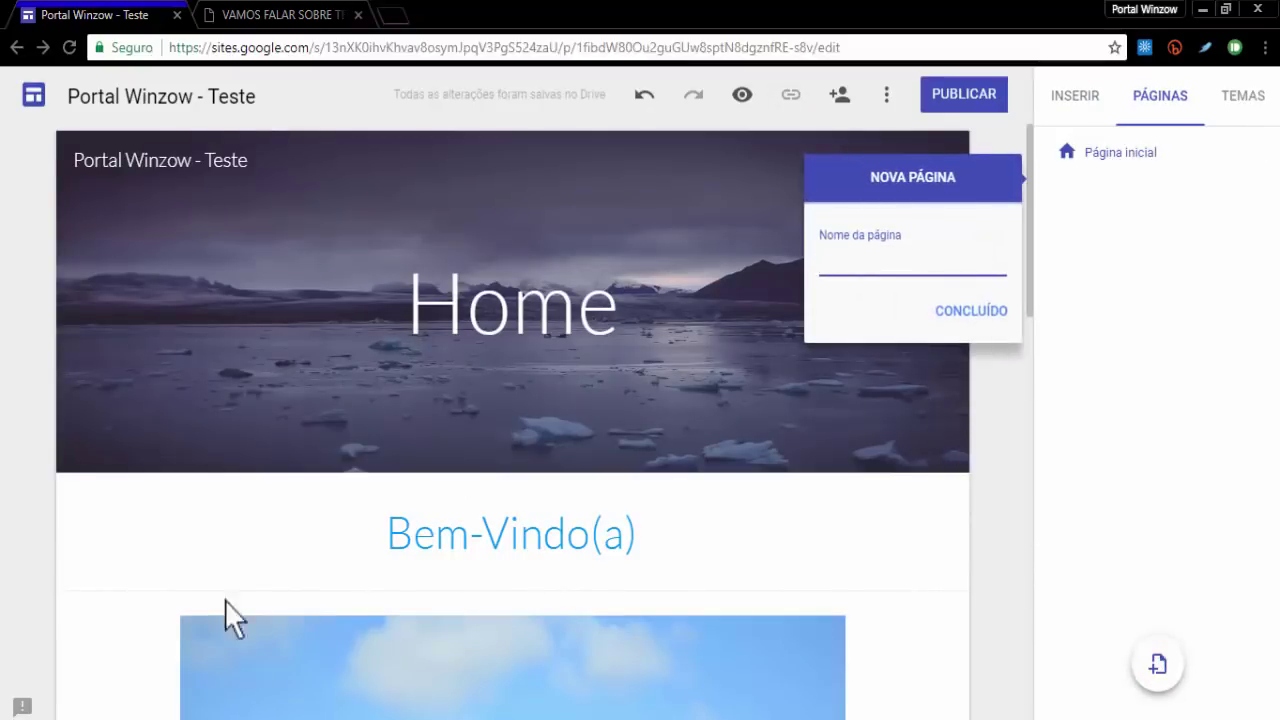
{"action": "left_click", "coordinate": [1000, 310]}
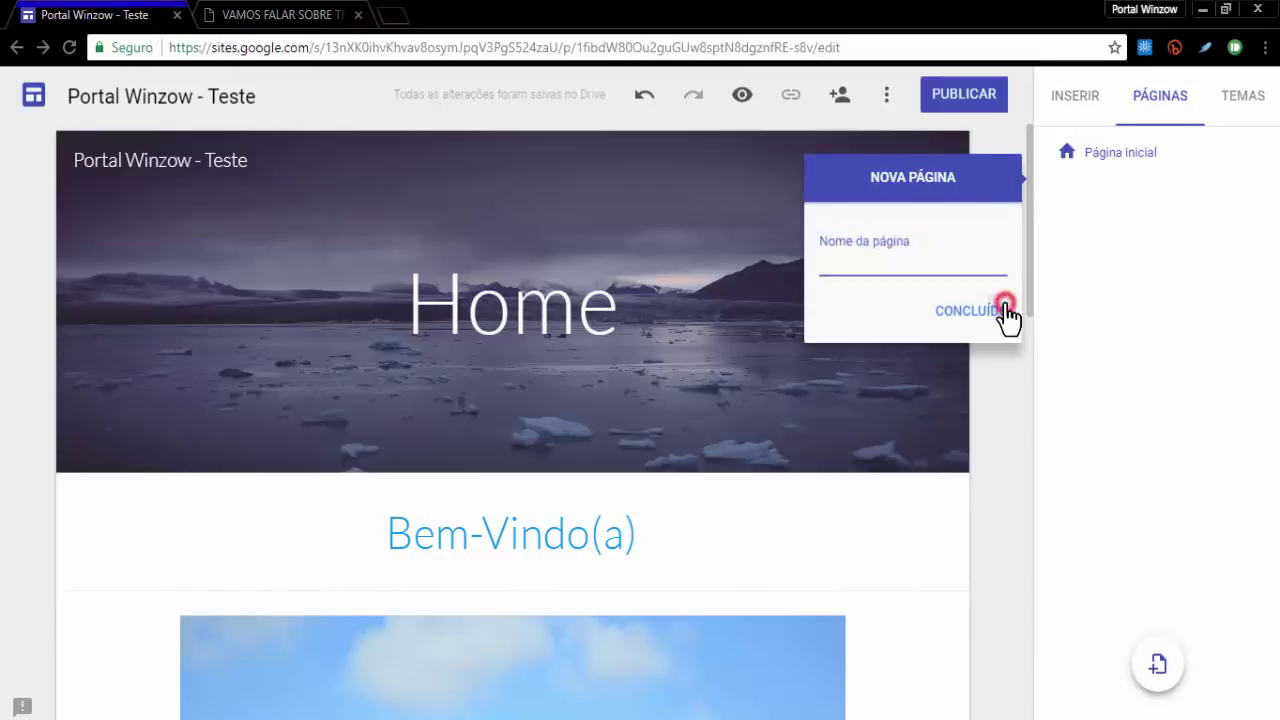
{"action": "left_click", "coordinate": [985, 447]}
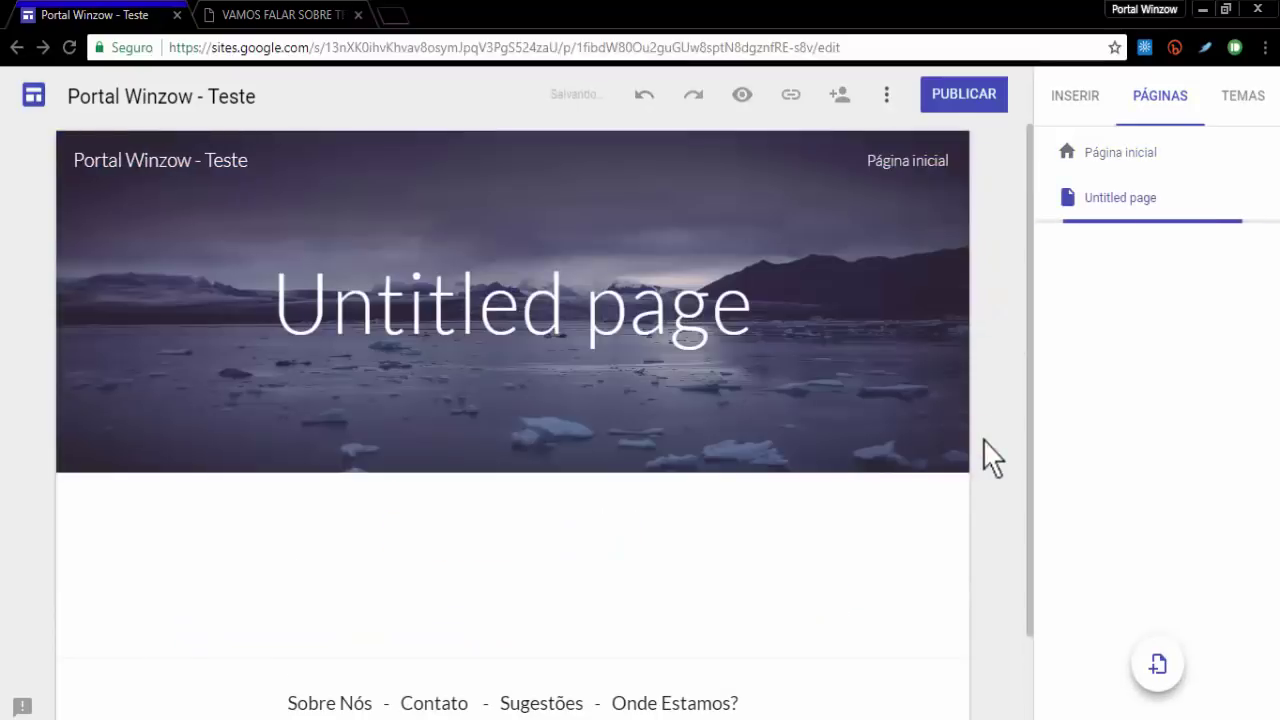
{"action": "scroll", "coordinate": [983, 443], "scroll_direction": "down", "scroll_amount": 1}
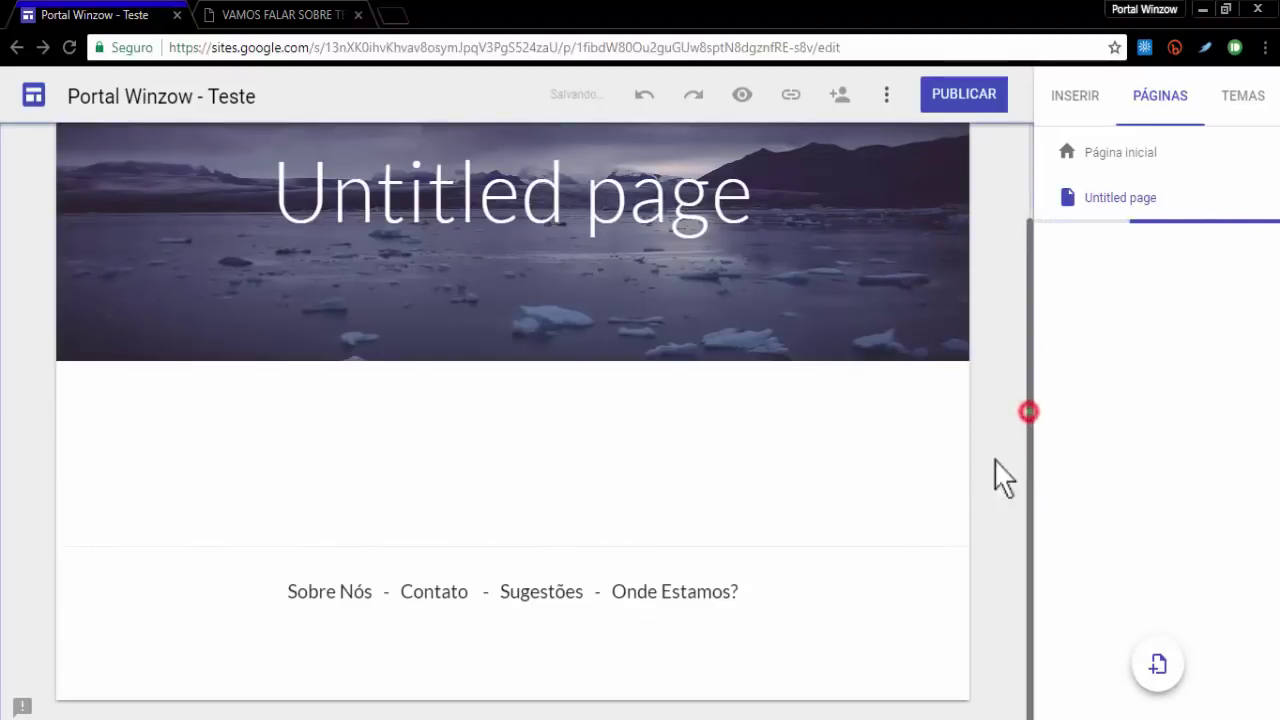
{"action": "scroll", "coordinate": [843, 337], "scroll_direction": "up", "scroll_amount": 2}
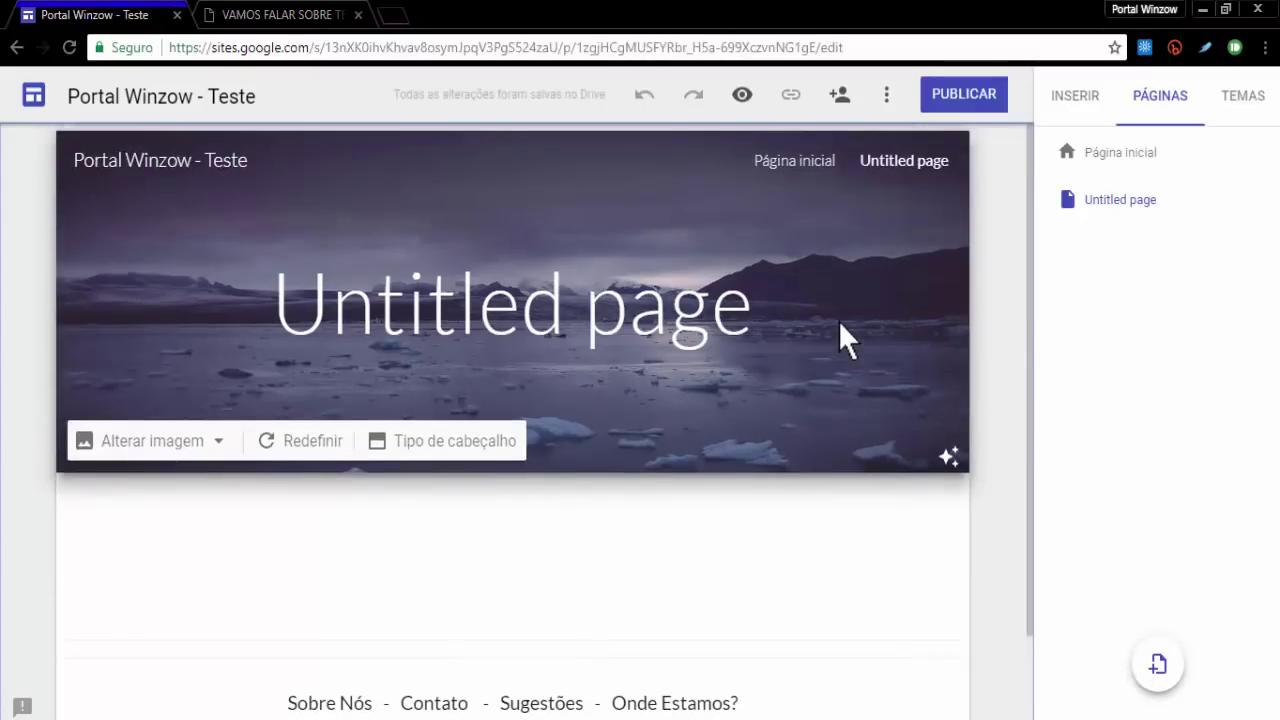
Rename the new page in the page list to "Sobre Nós".
{"action": "left_click", "coordinate": [1271, 200]}
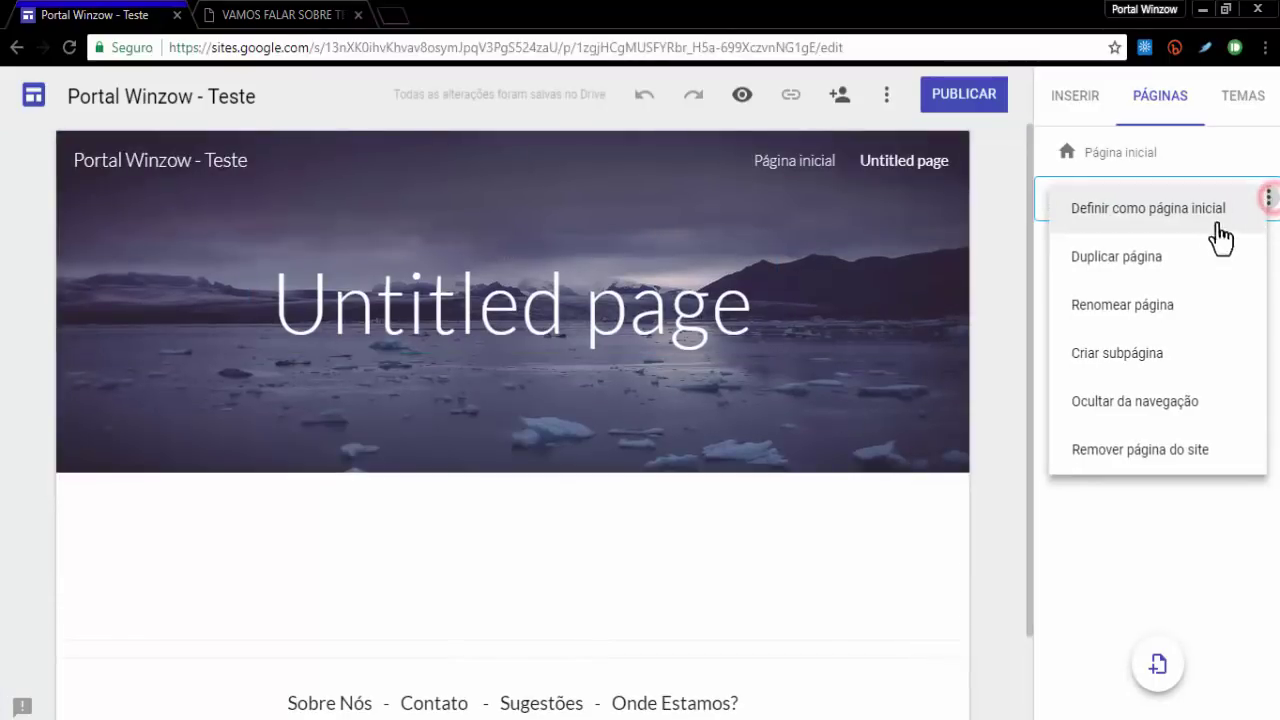
{"action": "left_click", "coordinate": [1108, 305]}
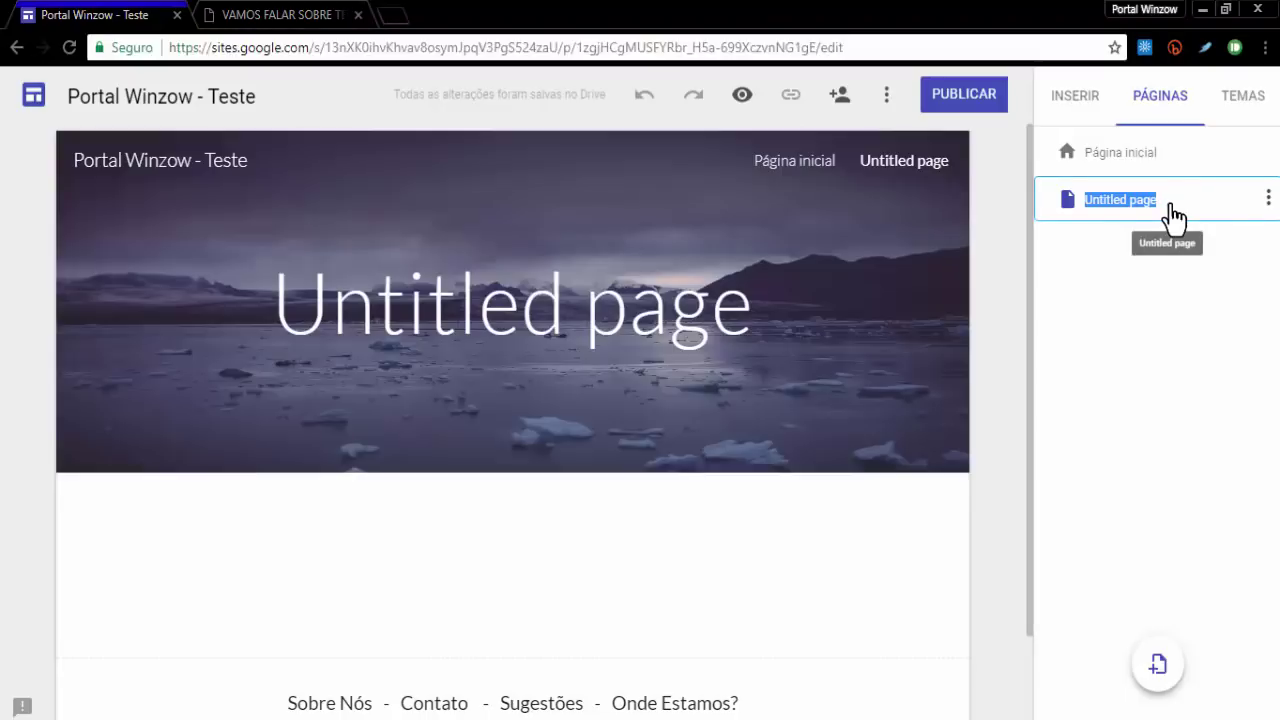
{"action": "left_click", "coordinate": [1268, 198]}
{"action": "left_click", "coordinate": [1112, 312]}
{"action": "type", "text": "So"}
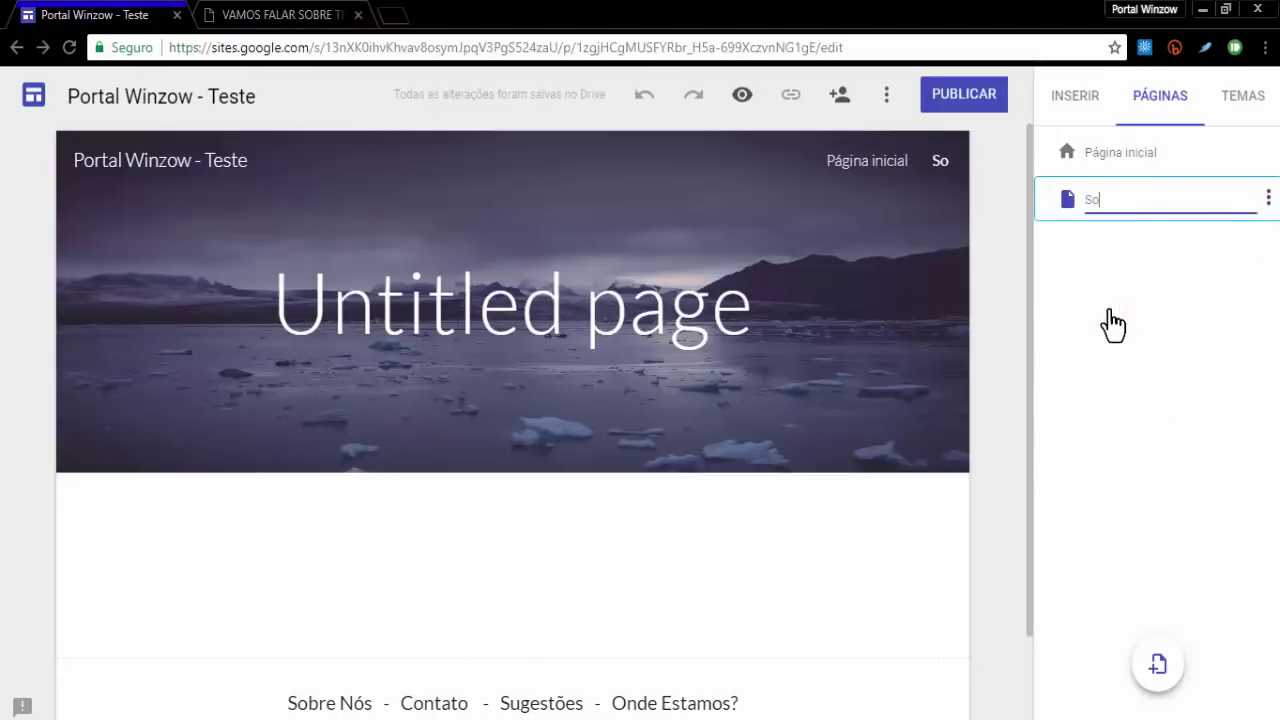
{"action": "type", "text": "bre Nós"}
{"action": "left_click", "coordinate": [1143, 340]}
Replace the page's header title text with "Sobre Nós".
{"action": "triple_click", "coordinate": [531, 320]}
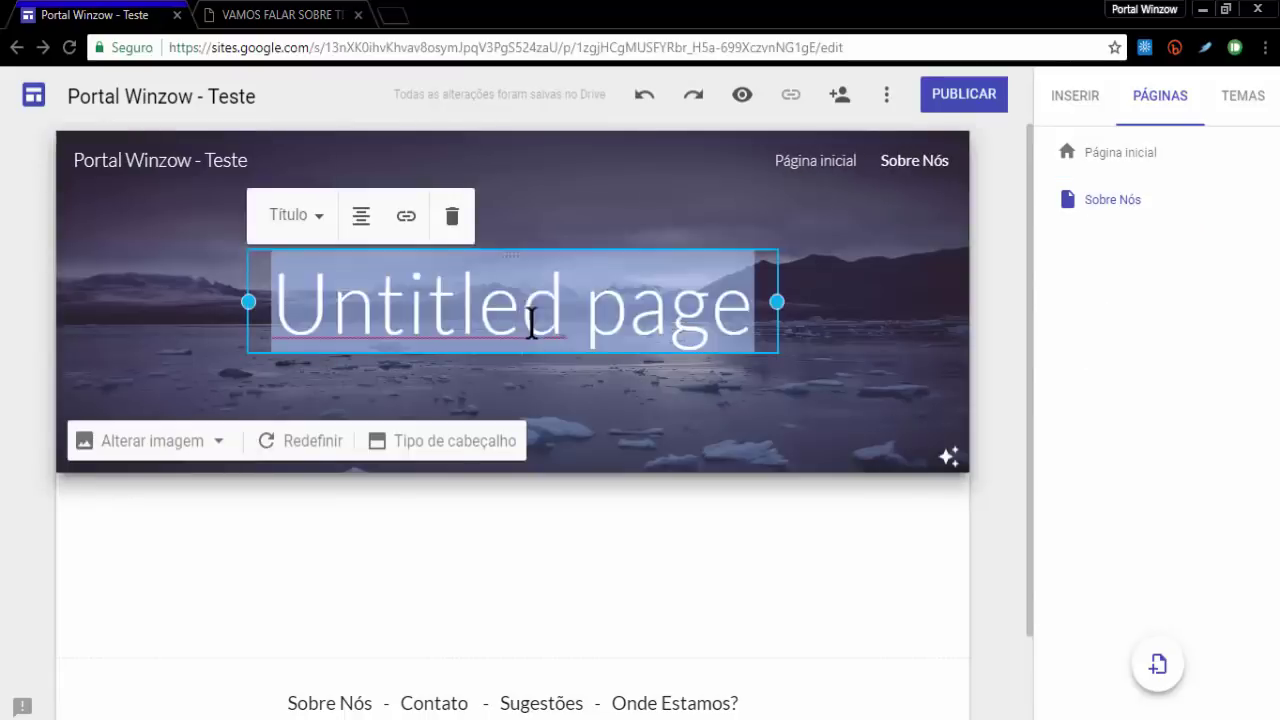
{"action": "type", "text": "Sobr"}
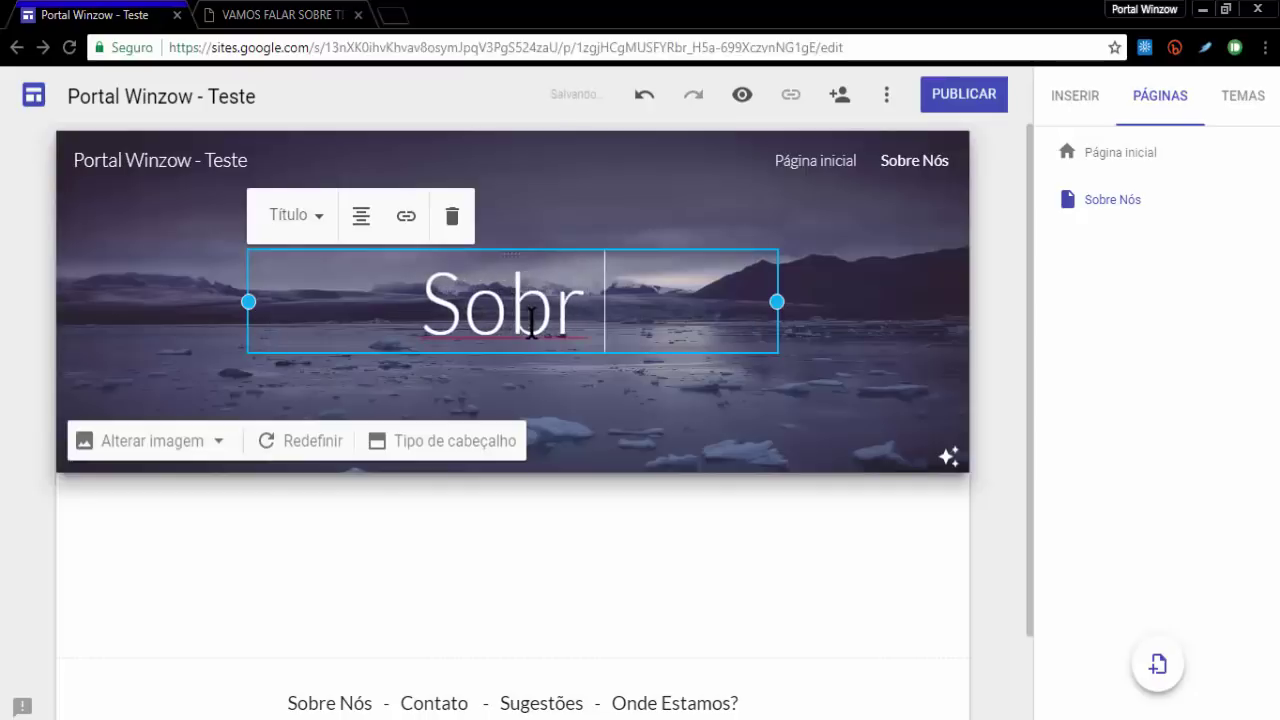
{"action": "type", "text": "e Nós"}
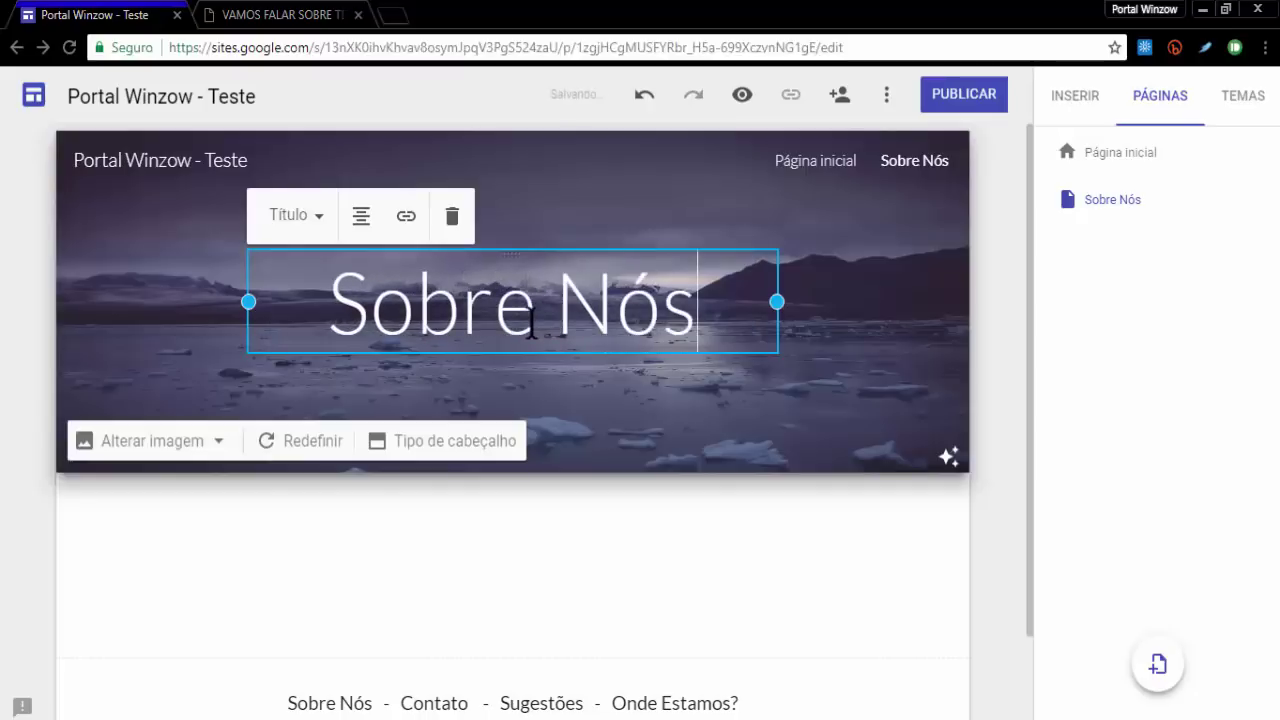
{"action": "left_click", "coordinate": [1014, 395]}
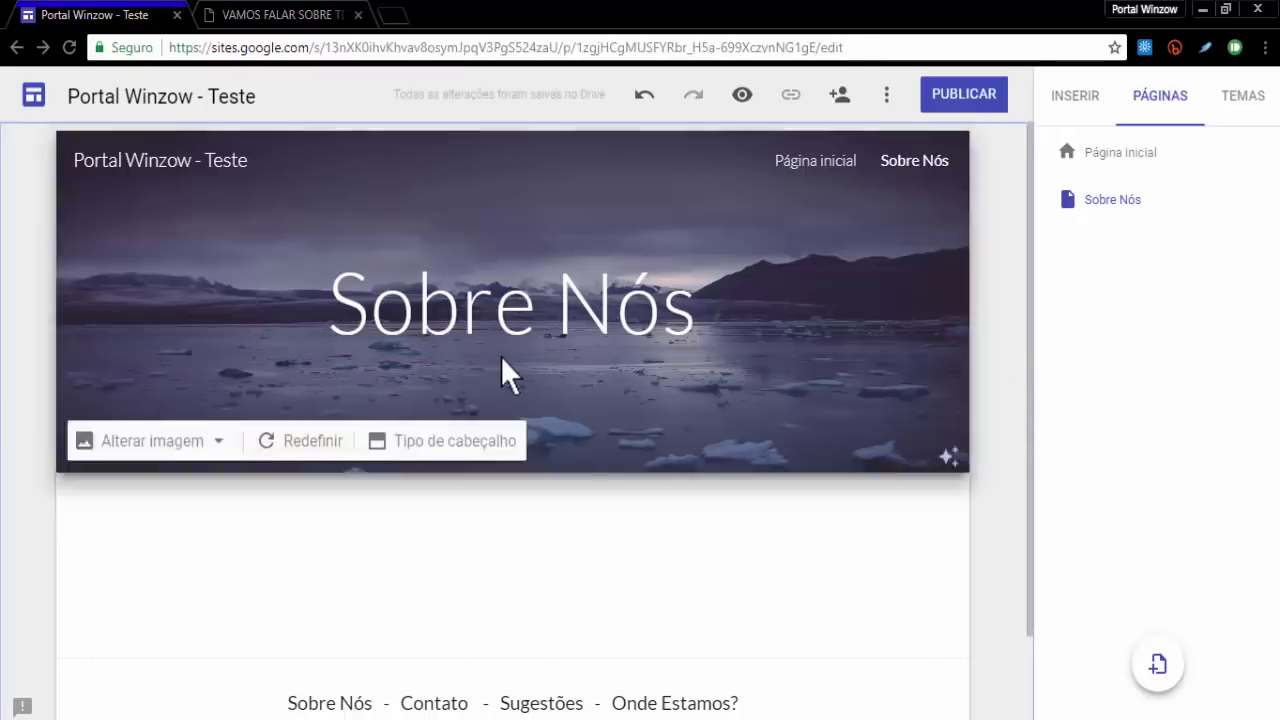
Change the header type of the Sobre Nós page to Somente título.
{"action": "left_click", "coordinate": [399, 446]}
{"action": "left_click", "coordinate": [431, 453]}
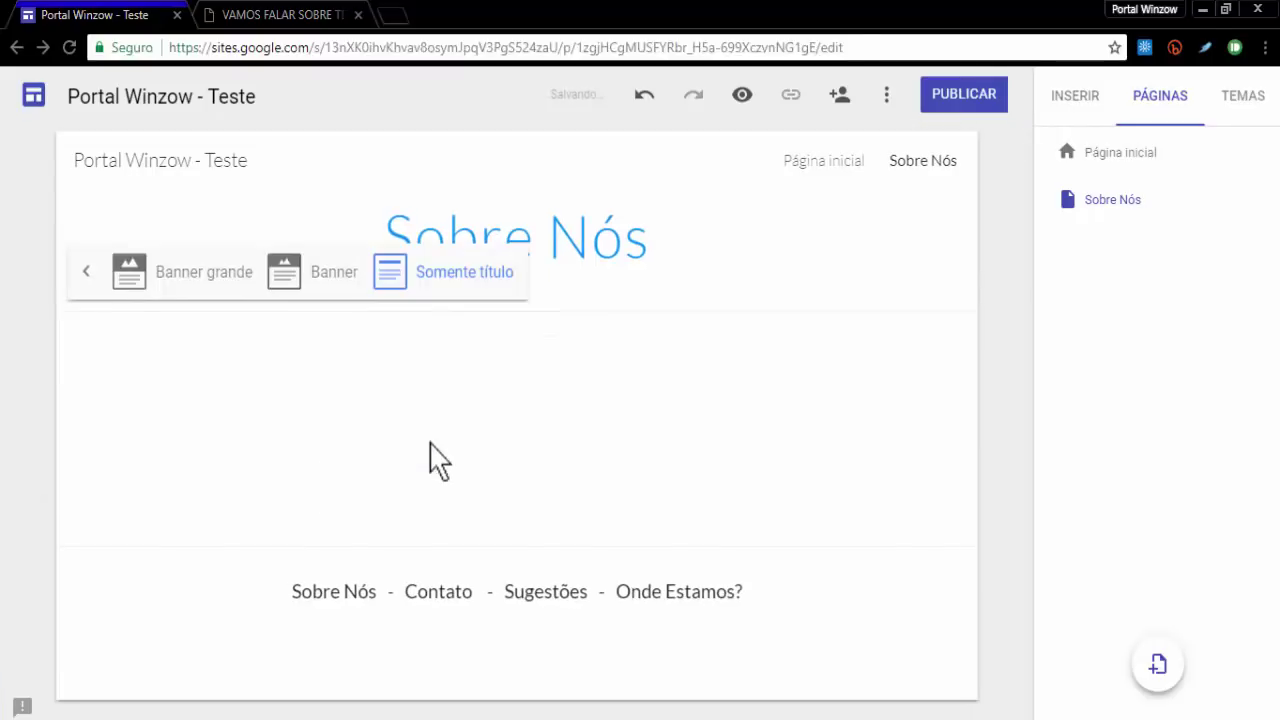
{"action": "left_click", "coordinate": [1006, 320]}
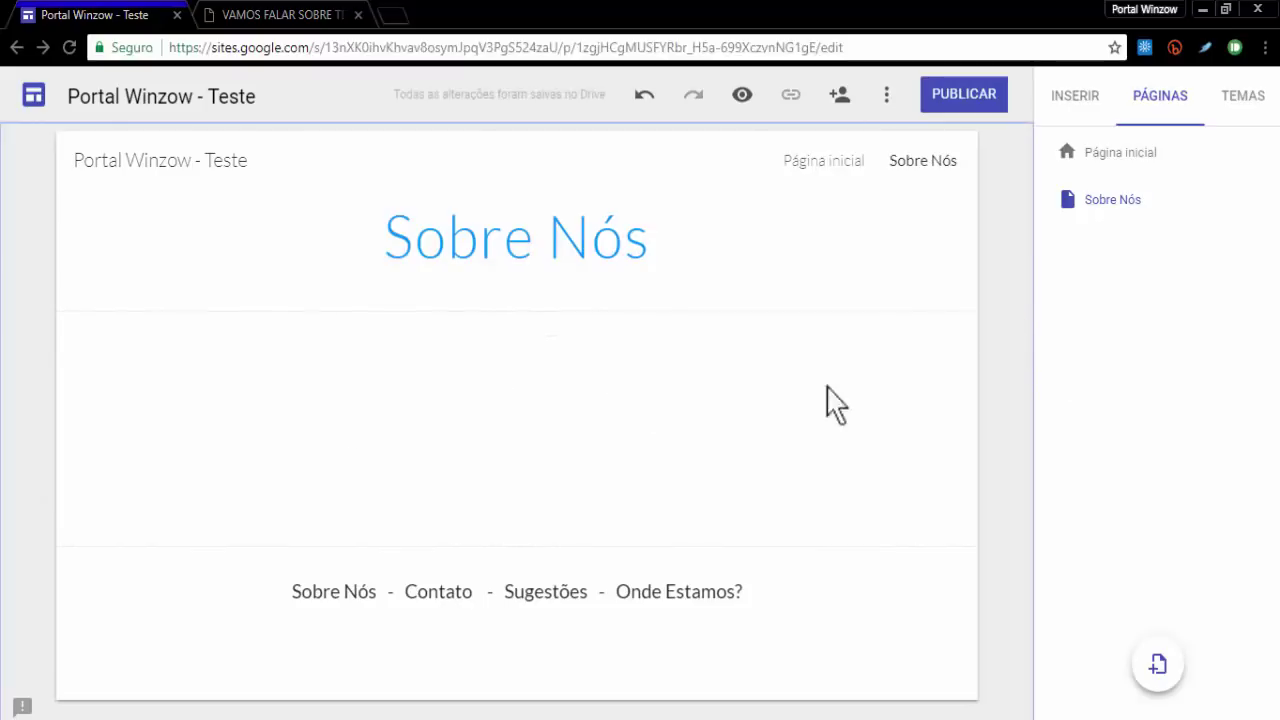
{"action": "left_click", "coordinate": [557, 389]}
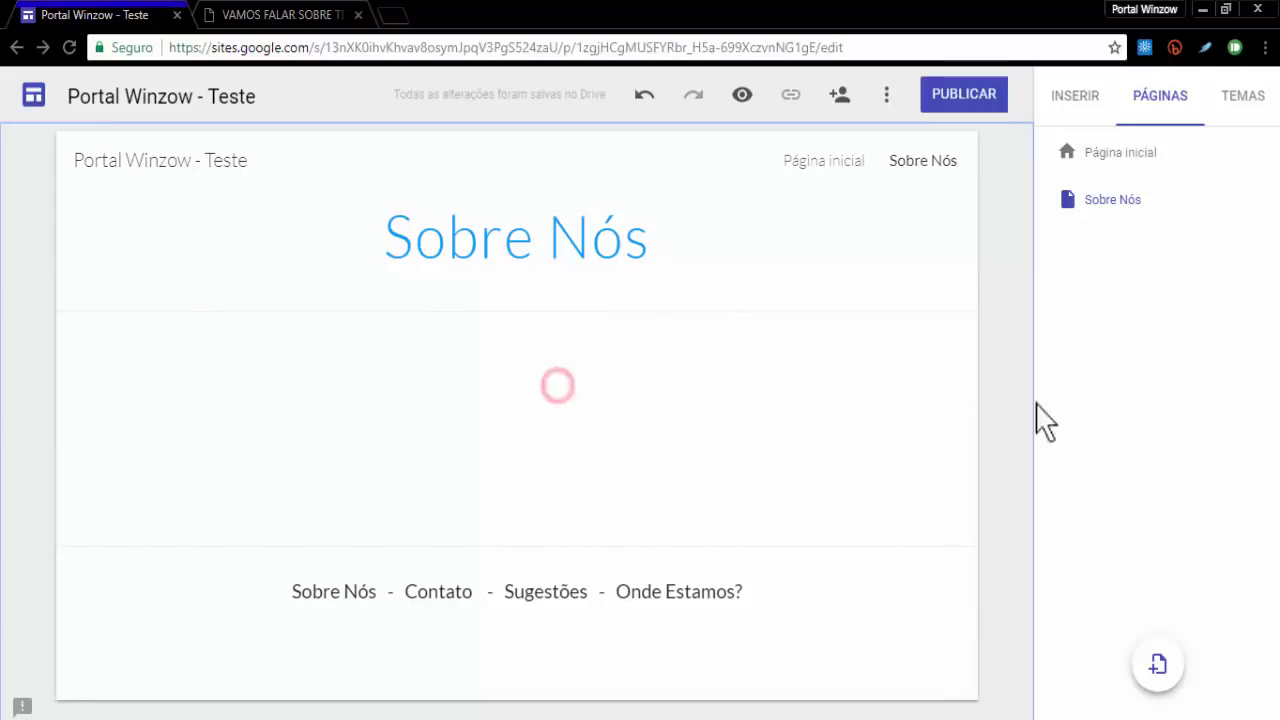
Insert a text box below the Sobre Nós title containing the text "Sobre Nós....".
{"action": "left_click", "coordinate": [1090, 97]}
{"action": "left_click", "coordinate": [1100, 172]}
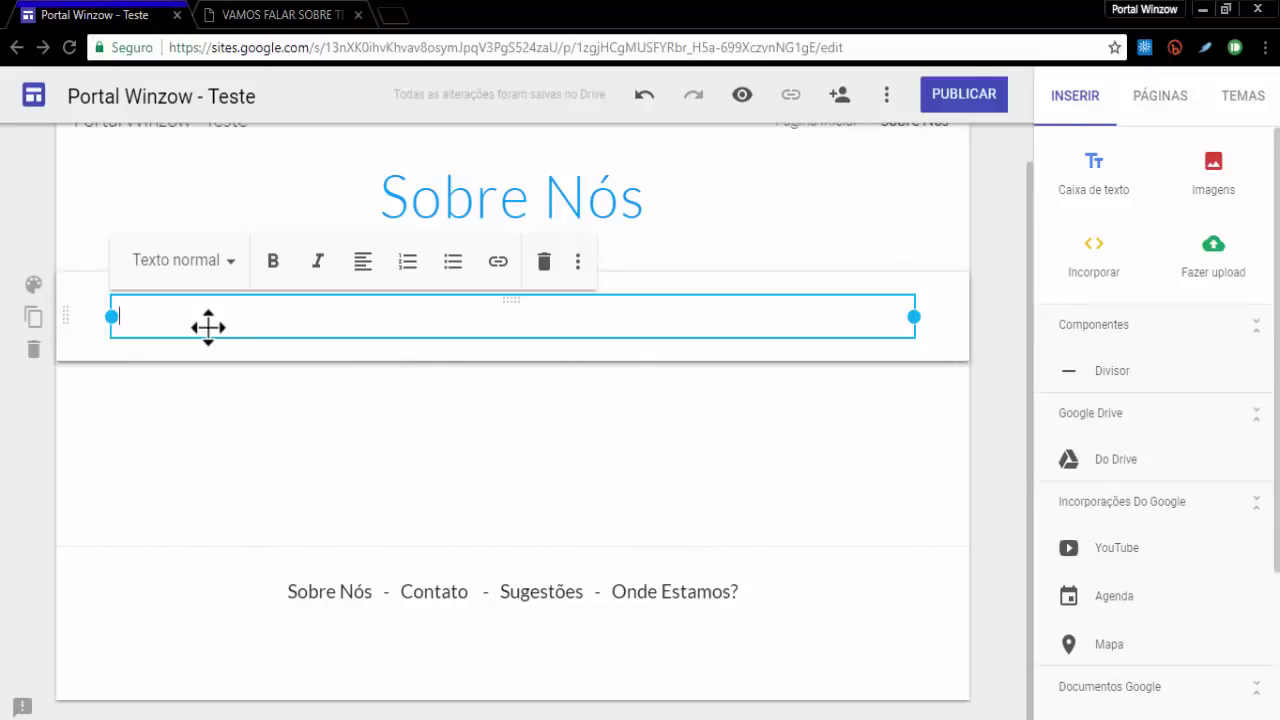
{"action": "type", "text": "Sobre Nós...."}
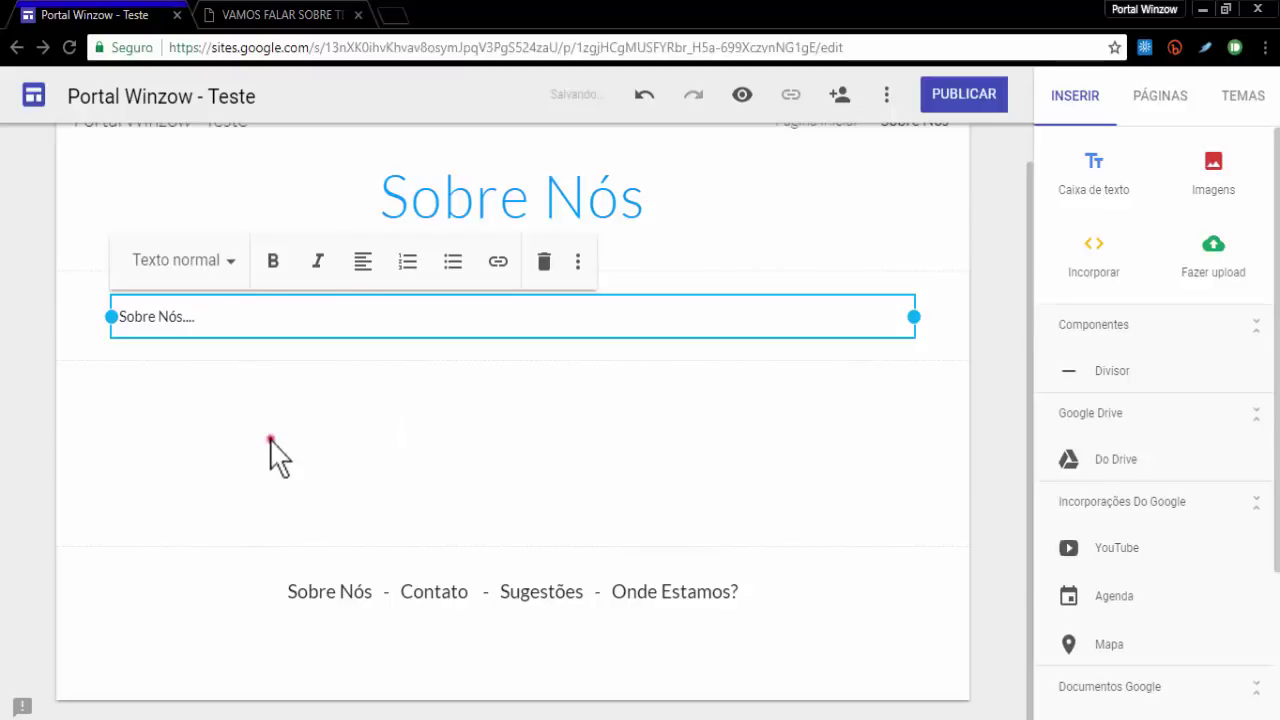
{"action": "left_click", "coordinate": [269, 437]}
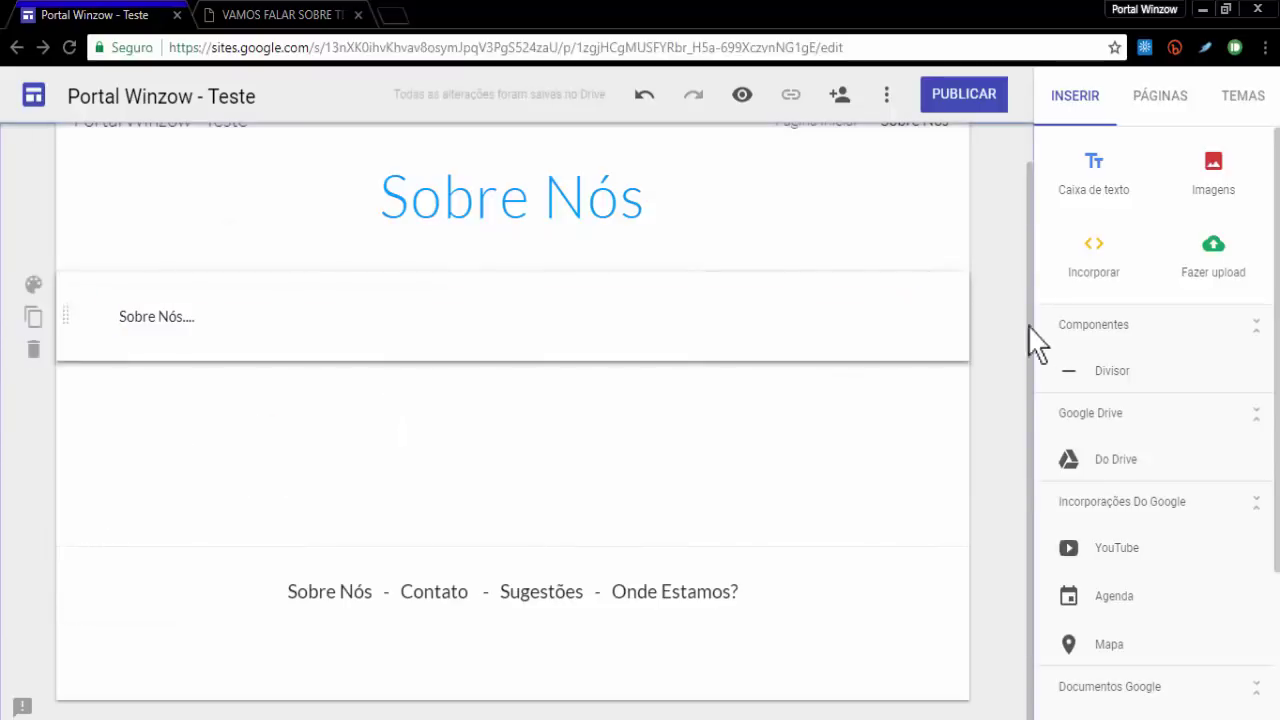
{"action": "scroll", "coordinate": [908, 398], "scroll_direction": "up", "scroll_amount": 1}
Insert a divider line below the "Sobre Nós...." text box.
{"action": "left_click", "coordinate": [1148, 102]}
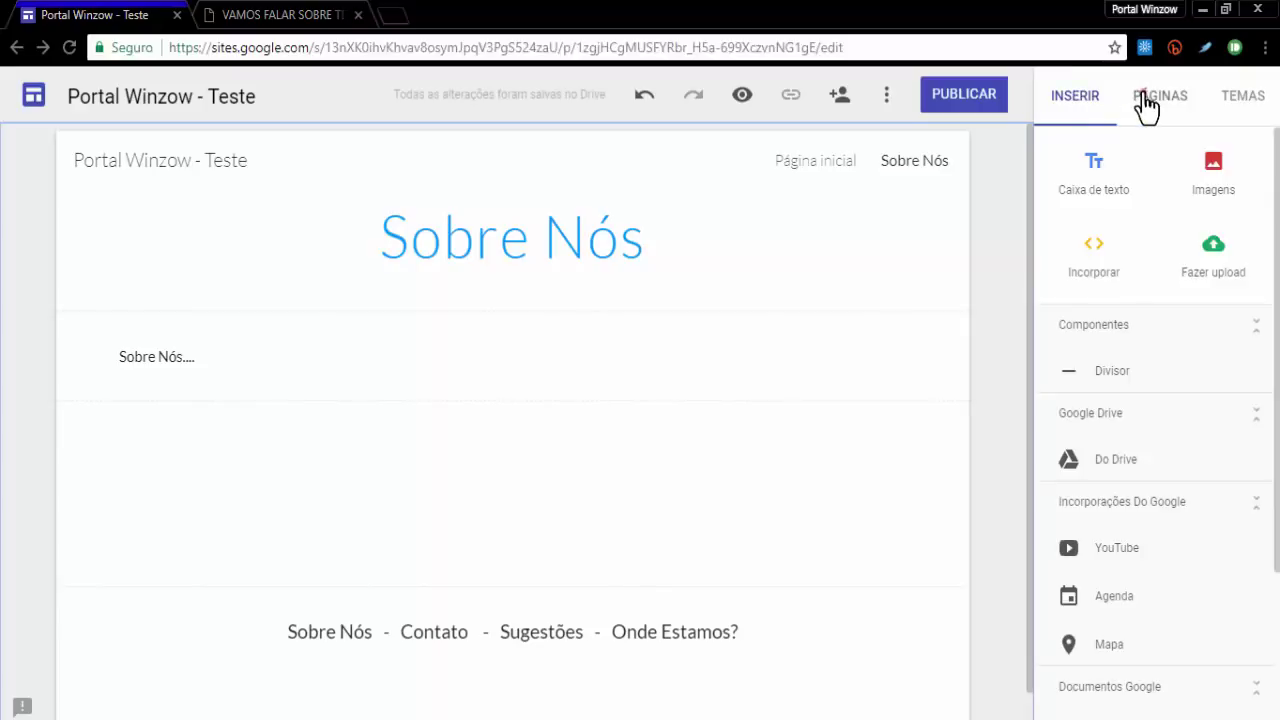
{"action": "scroll", "coordinate": [1010, 555], "scroll_direction": "down", "scroll_amount": 1}
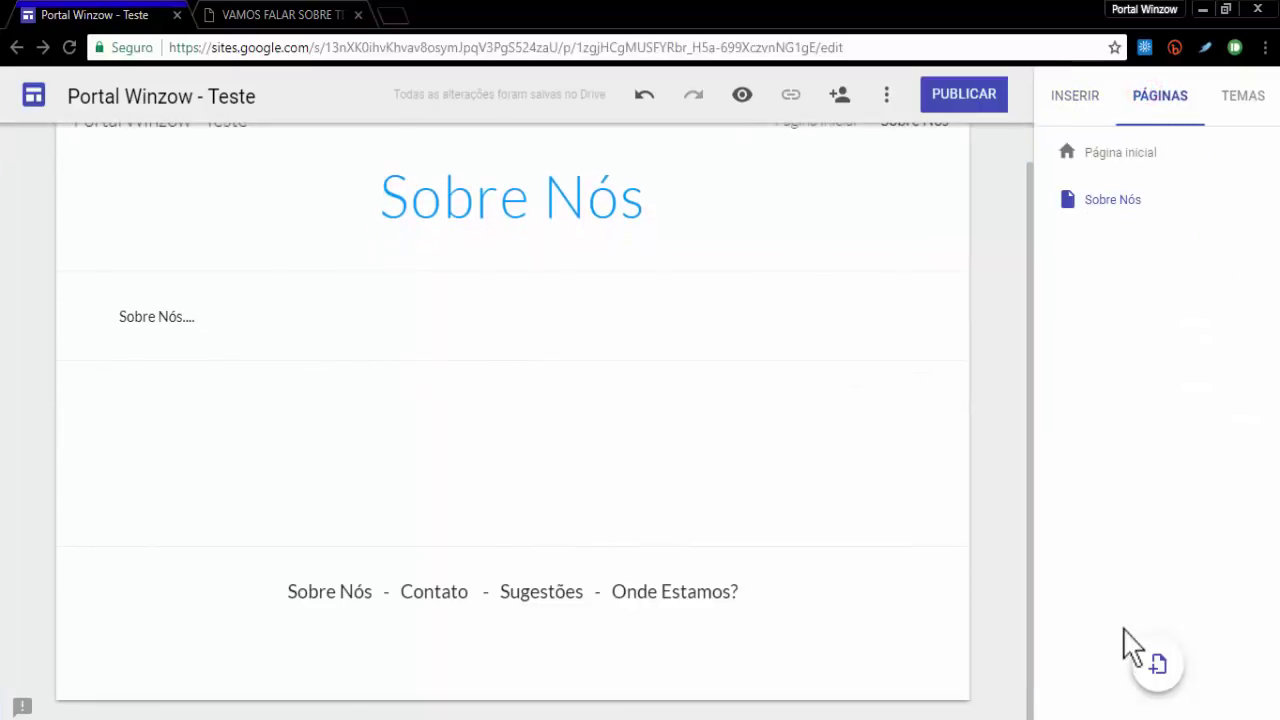
{"action": "left_click", "coordinate": [1086, 96]}
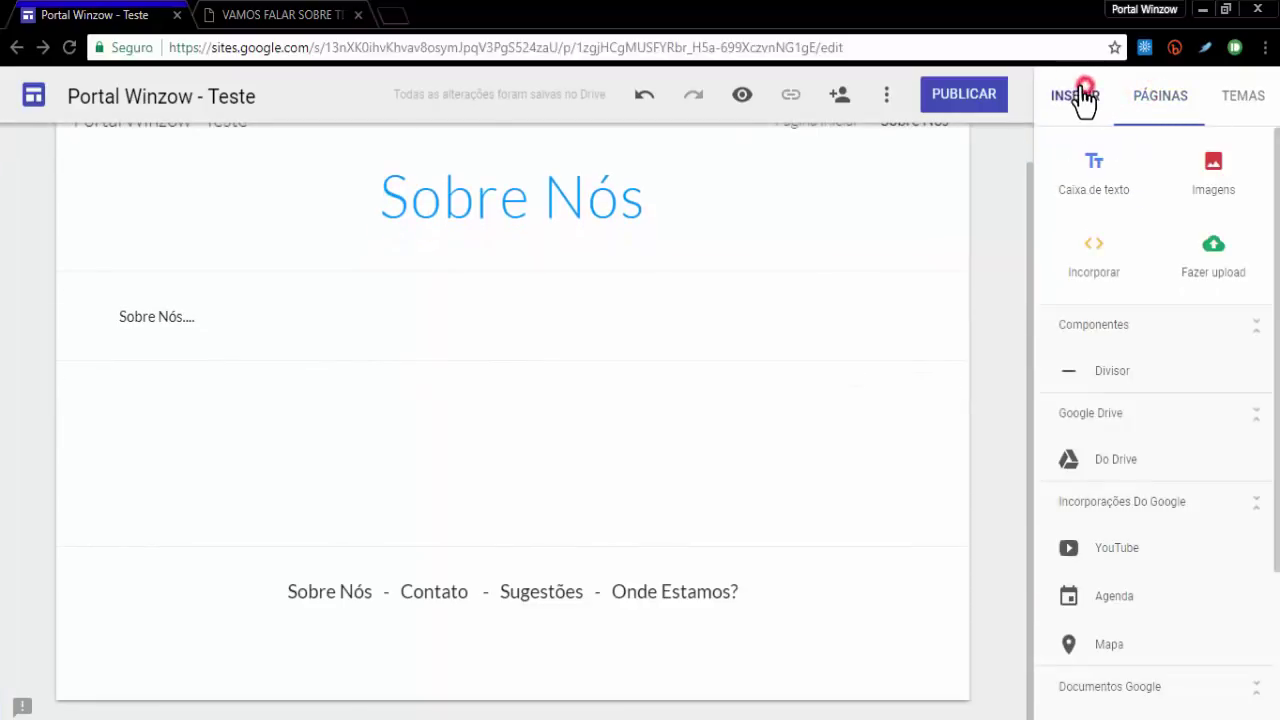
{"action": "scroll", "coordinate": [930, 318], "scroll_direction": "up", "scroll_amount": 1}
{"action": "scroll", "coordinate": [960, 320], "scroll_direction": "down", "scroll_amount": 1}
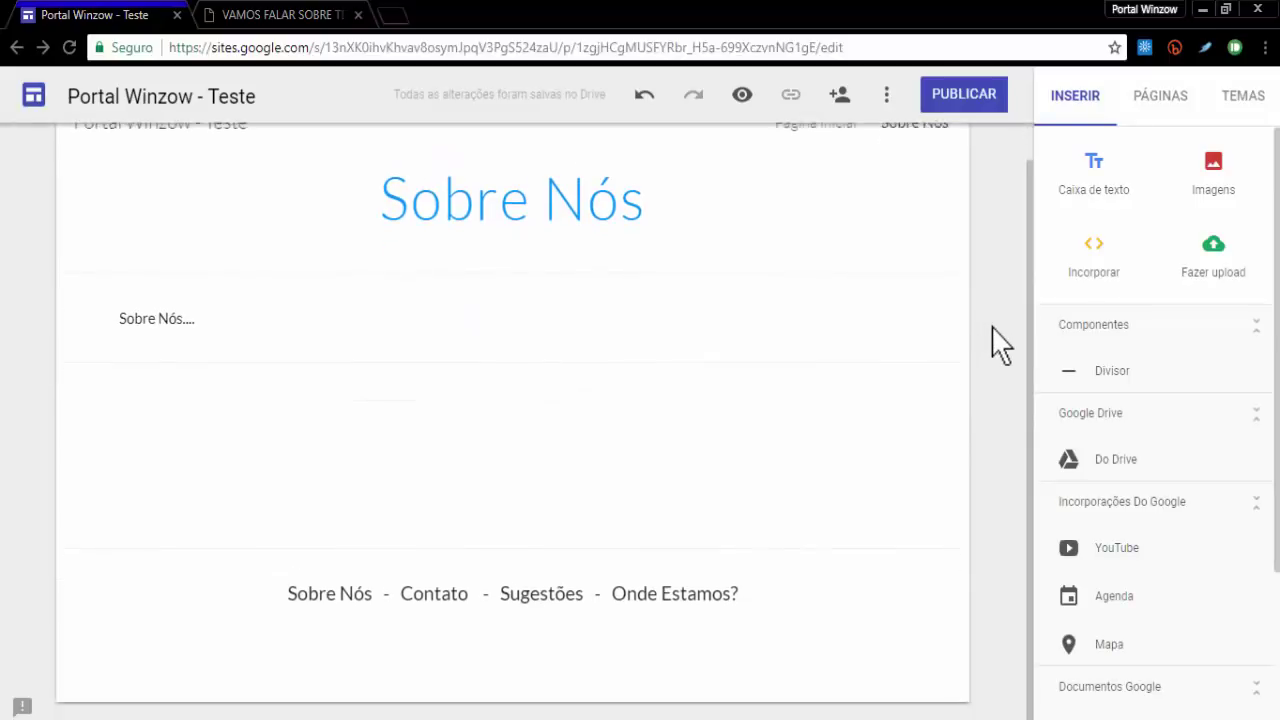
{"action": "scroll", "coordinate": [1110, 420], "scroll_direction": "down", "scroll_amount": 1}
{"action": "scroll", "coordinate": [1110, 445], "scroll_direction": "up", "scroll_amount": 1}
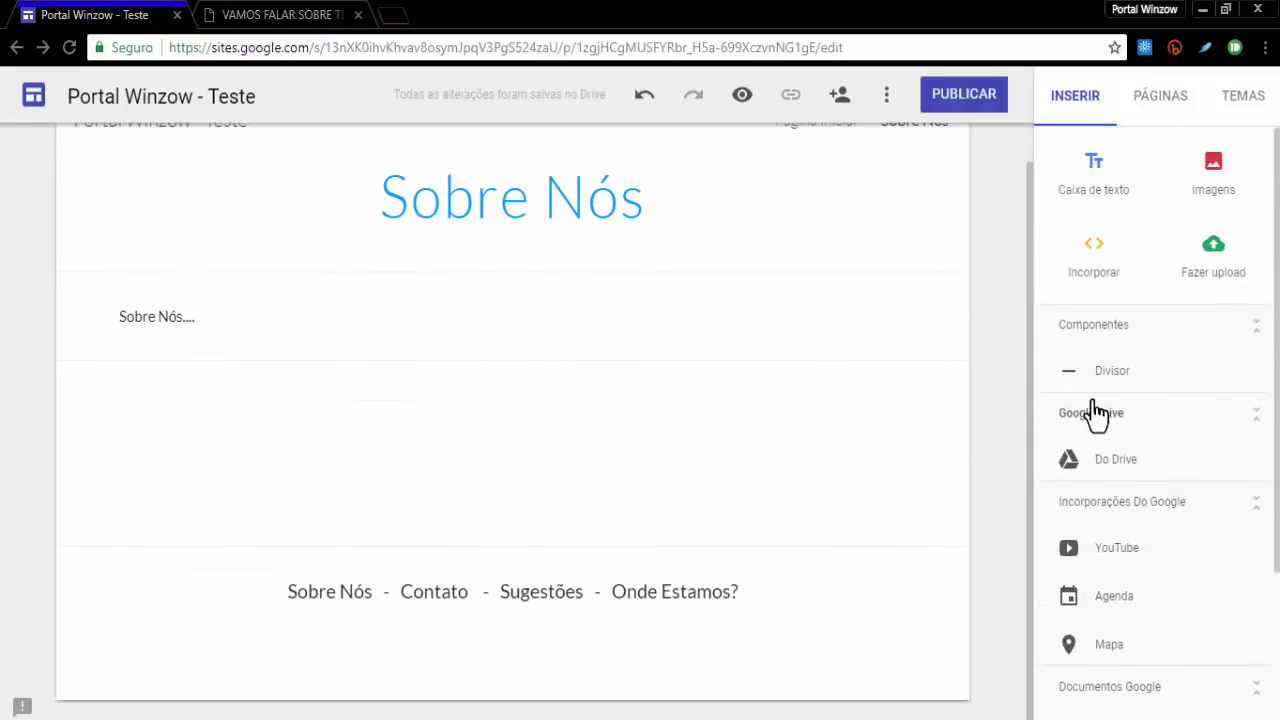
{"action": "left_click_drag", "start_coordinate": [1138, 395], "coordinate": [575, 398]}
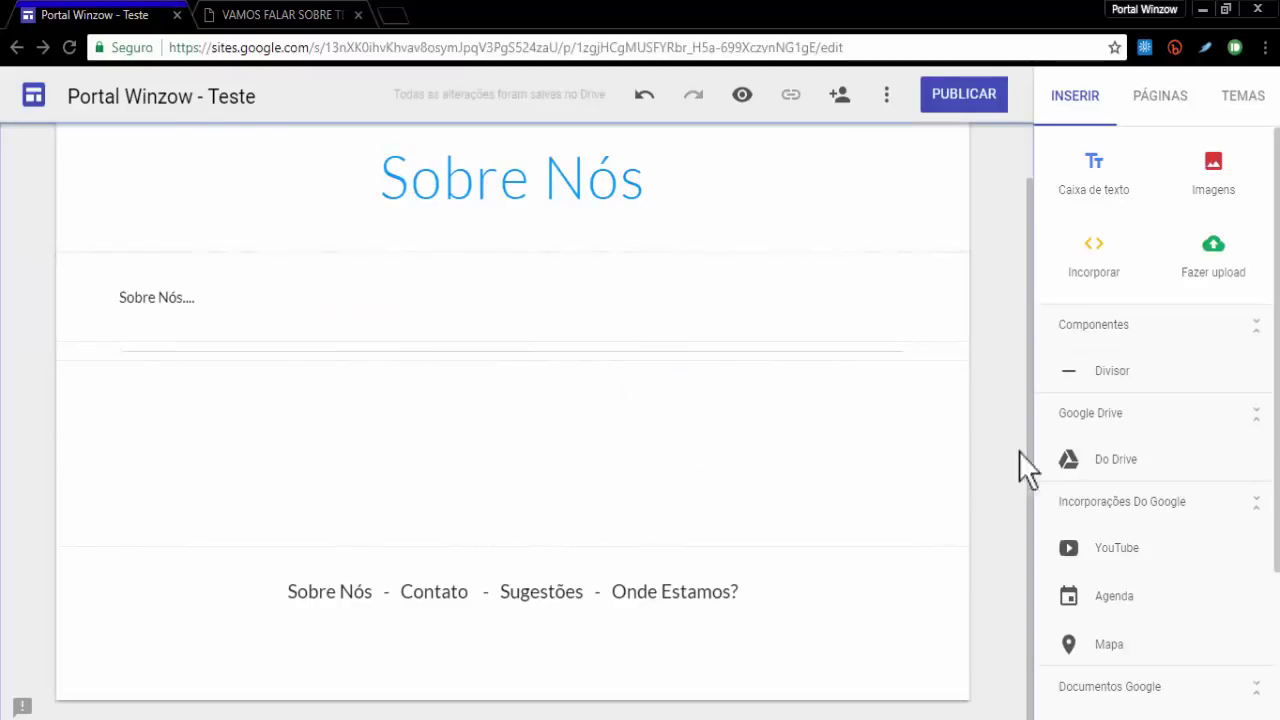
Insert the existing "Enviar Feedback" form from Google Forms below the divider on the Sobre Nós page.
{"action": "scroll", "coordinate": [1108, 374], "scroll_direction": "down", "scroll_amount": 2}
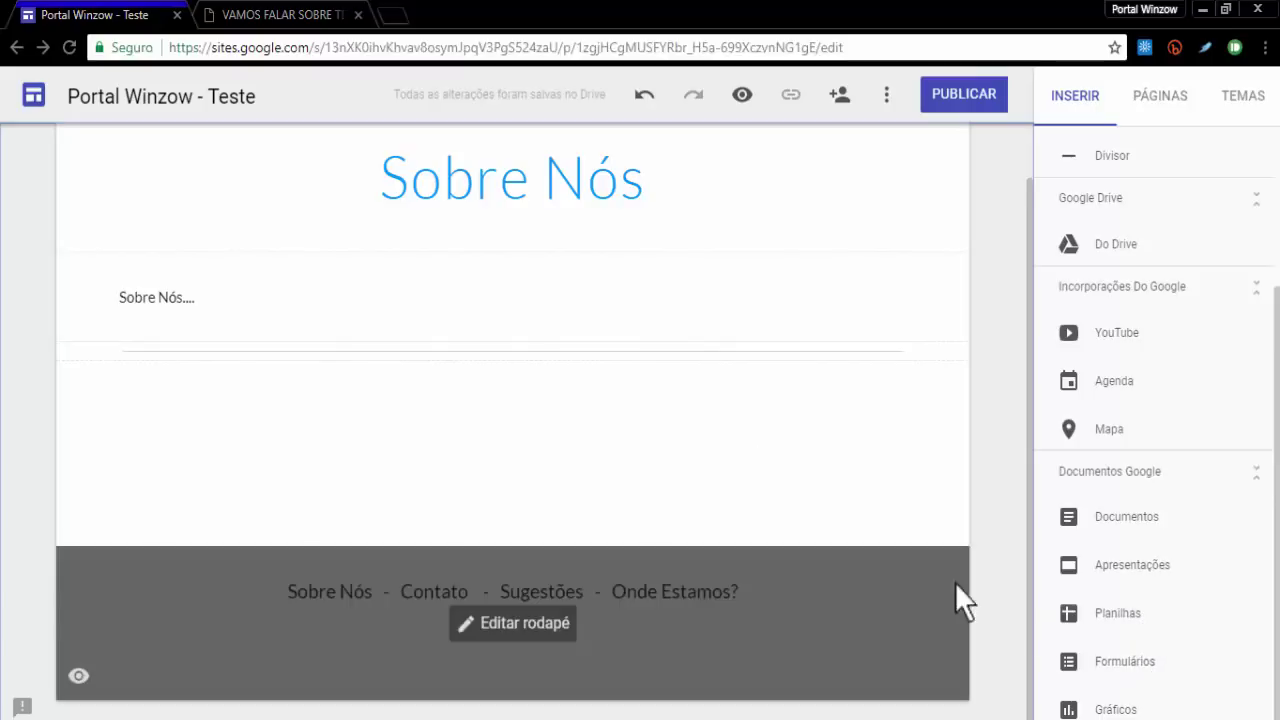
{"action": "left_click", "coordinate": [1145, 664]}
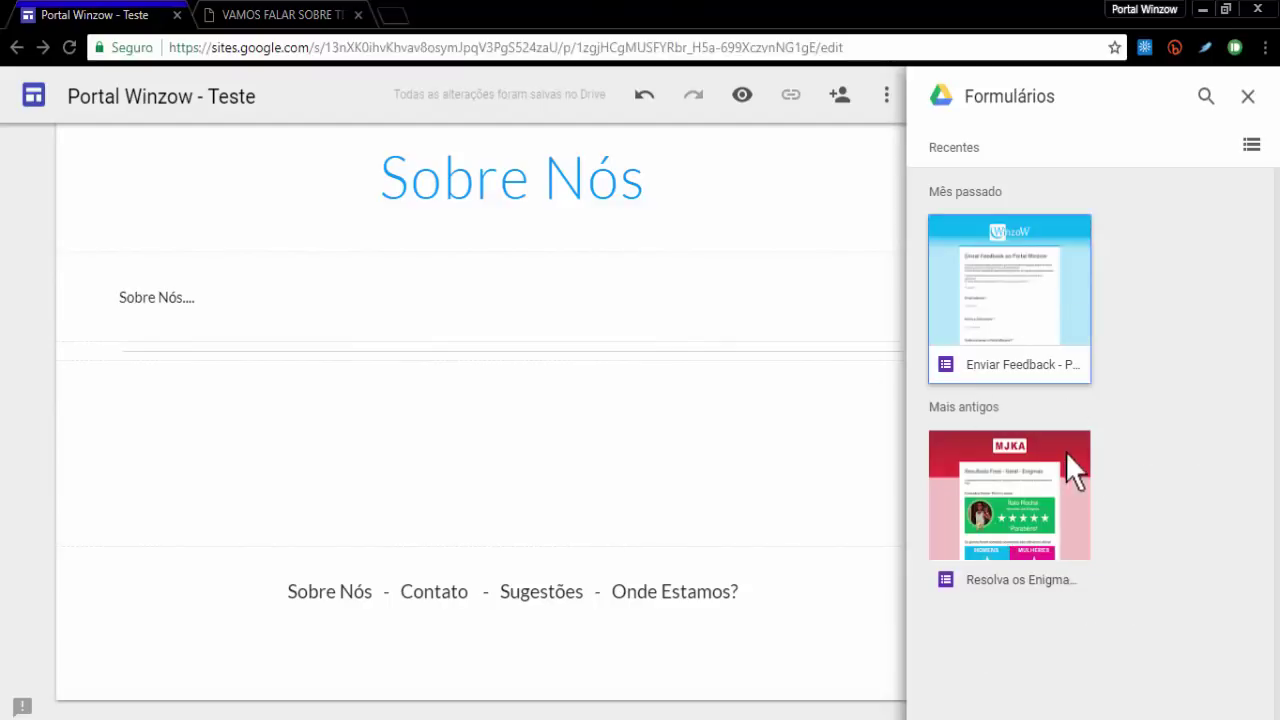
{"action": "left_click", "coordinate": [1000, 284]}
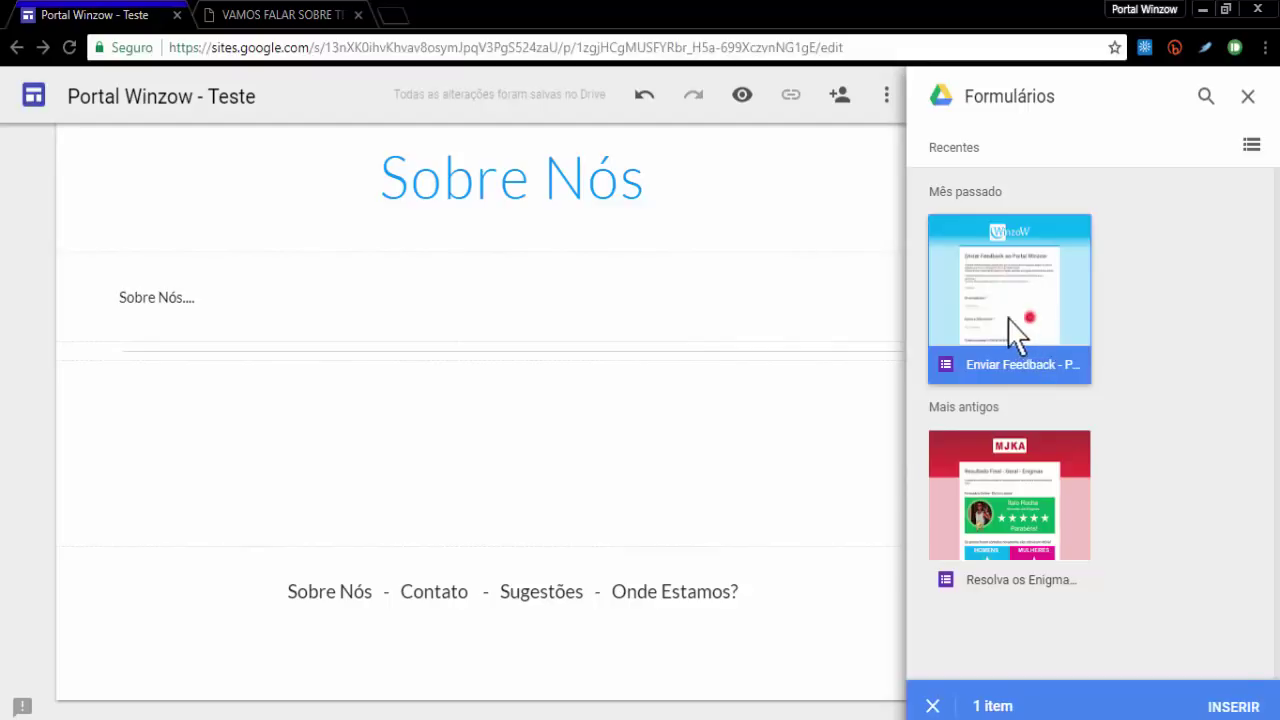
{"action": "left_click", "coordinate": [1026, 314]}
{"action": "left_click", "coordinate": [584, 414]}
{"action": "left_click", "coordinate": [1027, 305]}
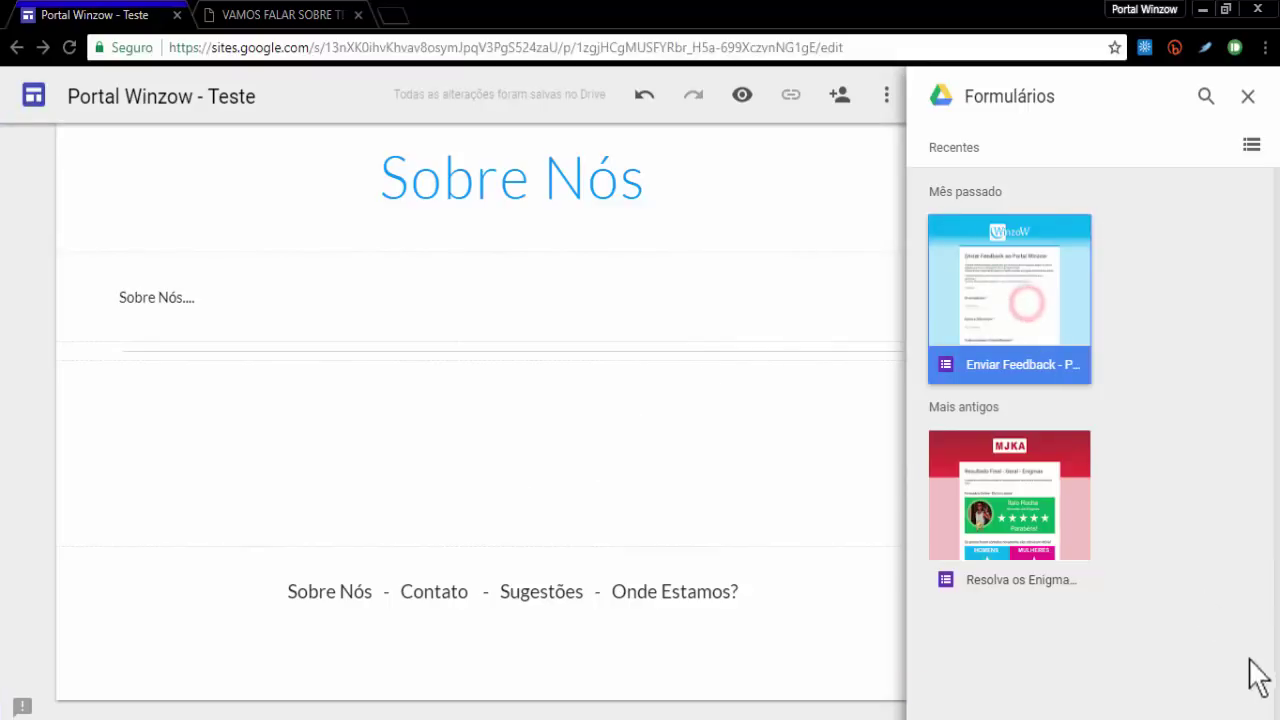
{"action": "left_click", "coordinate": [1224, 706]}
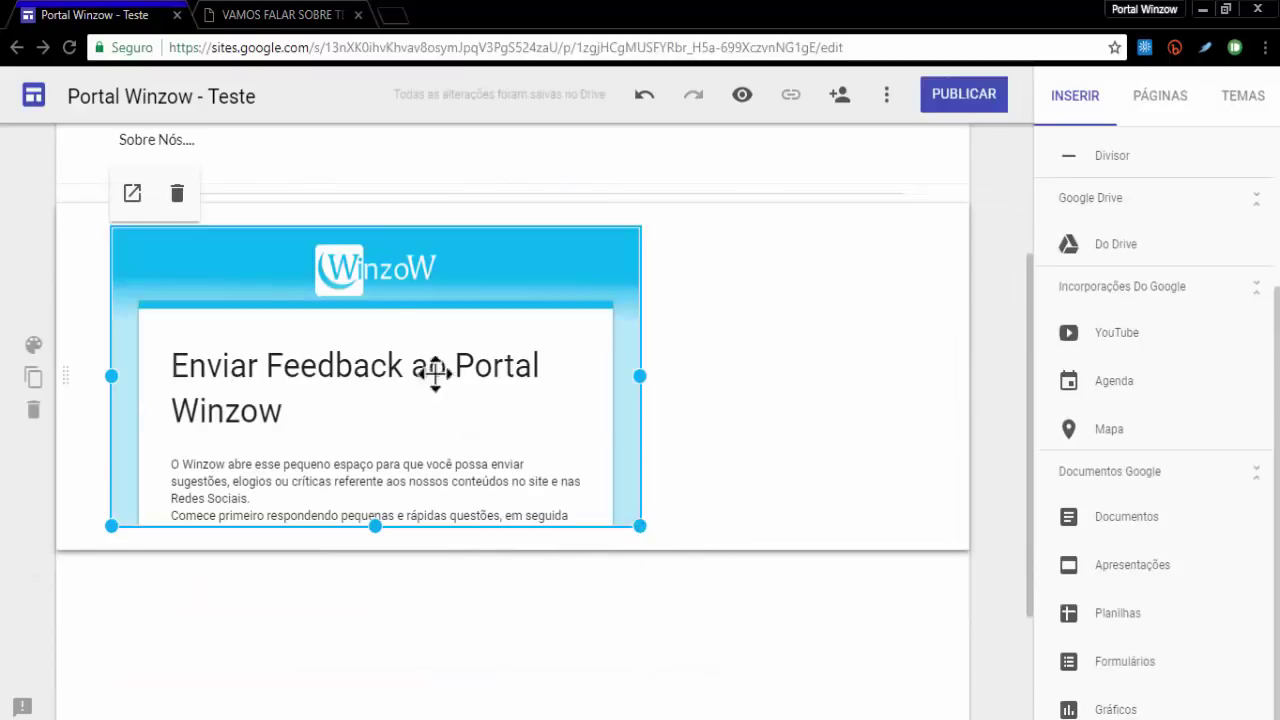
Enlarge the embedded feedback form so that it spans the full content width of its section.
{"action": "left_click_drag", "start_coordinate": [349, 383], "coordinate": [481, 366]}
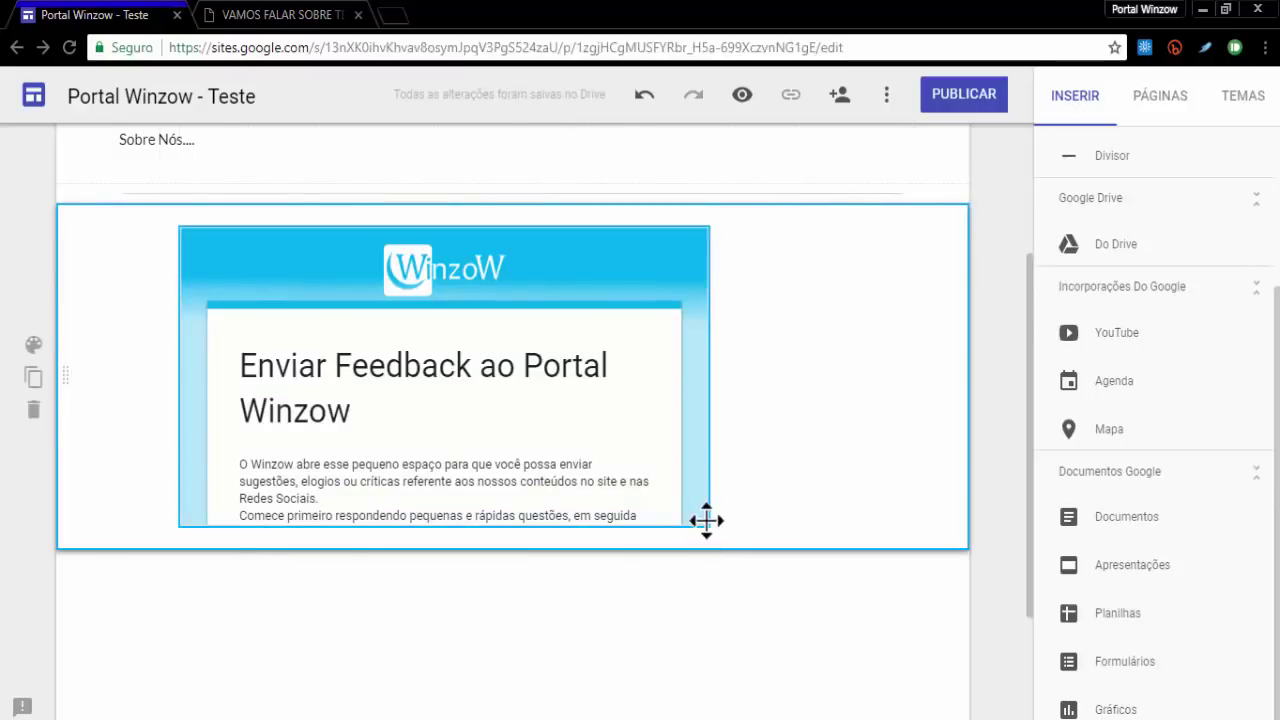
{"action": "left_click_drag", "start_coordinate": [702, 518], "coordinate": [969, 686]}
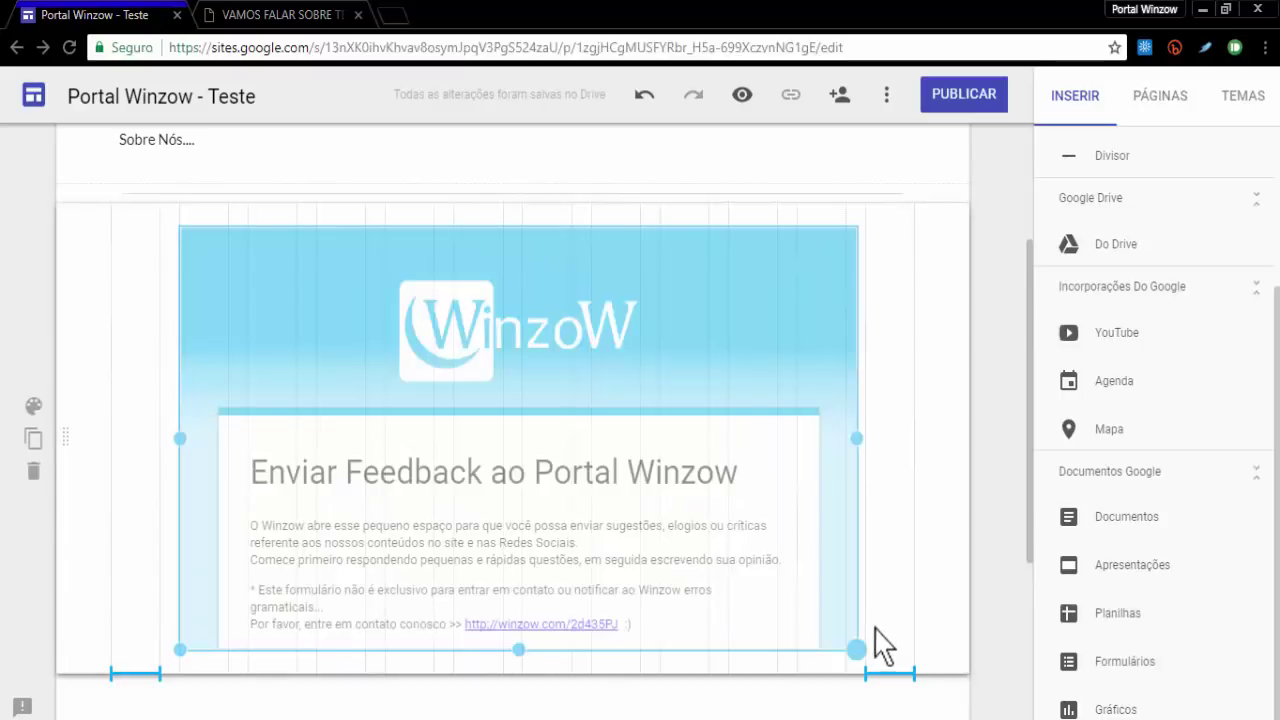
{"action": "left_click_drag", "start_coordinate": [870, 645], "coordinate": [872, 646]}
{"action": "left_click", "coordinate": [447, 450]}
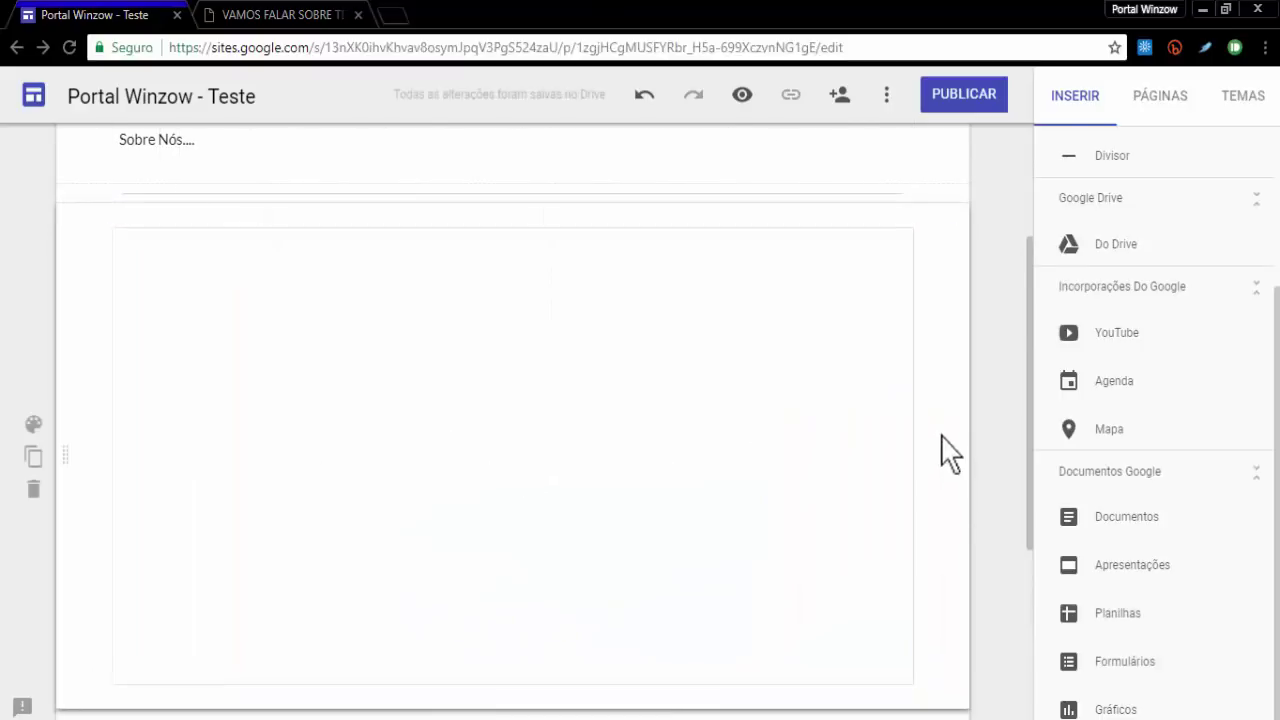
Increase the embedded form's height until it reaches the answer options of the question "Onde conheceu o Portal Winzow?".
{"action": "scroll", "coordinate": [443, 540], "scroll_direction": "down", "scroll_amount": 3}
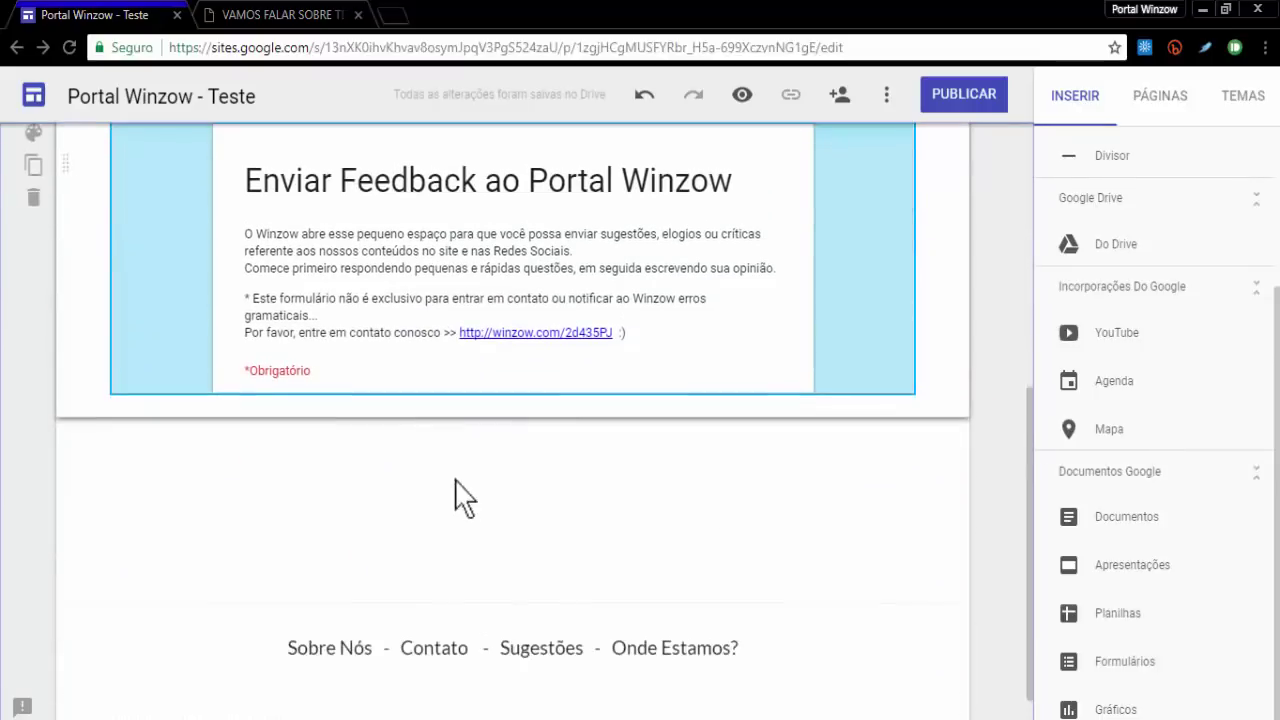
{"action": "left_click", "coordinate": [528, 386]}
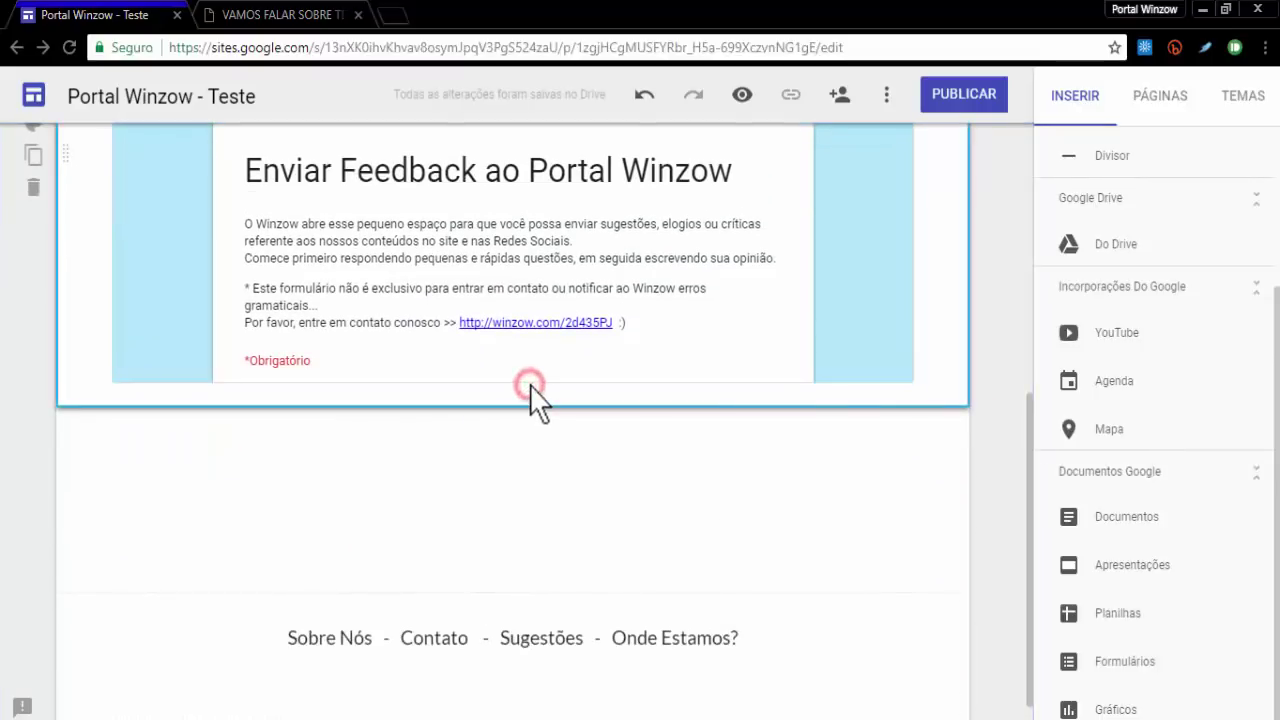
{"action": "scroll", "coordinate": [671, 400], "scroll_direction": "up", "scroll_amount": 3}
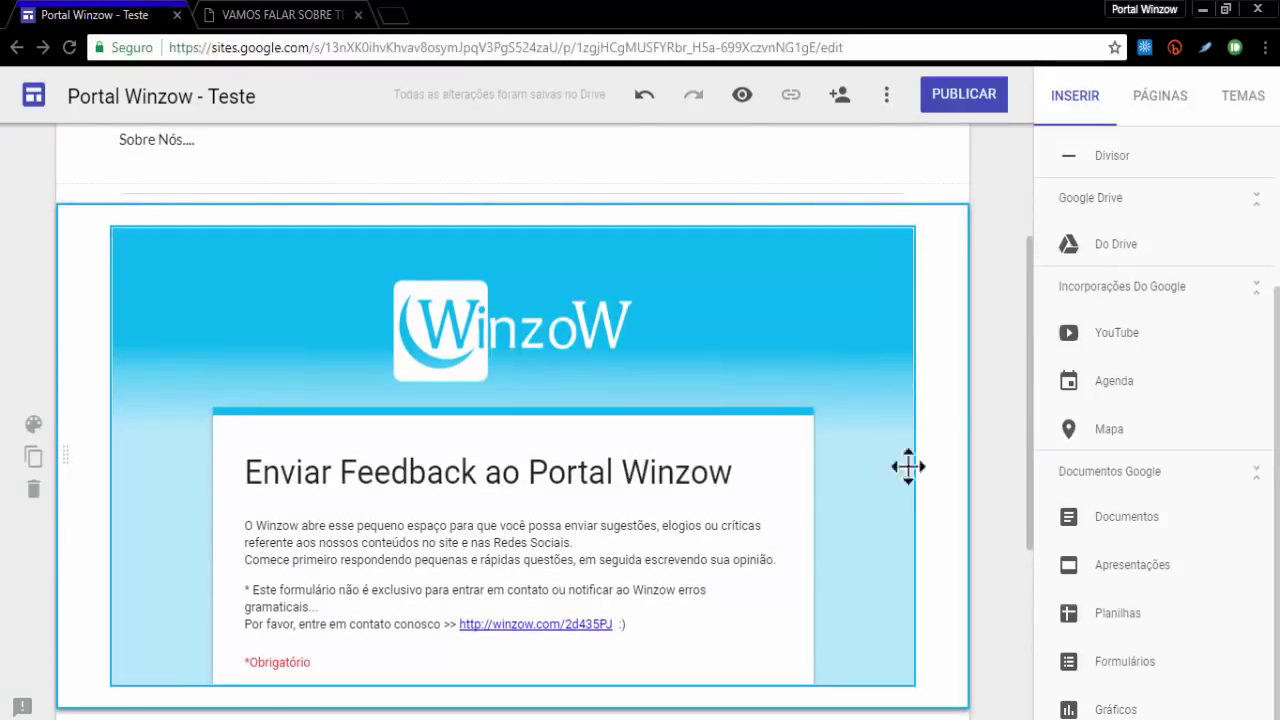
{"action": "scroll", "coordinate": [847, 387], "scroll_direction": "down", "scroll_amount": 3}
{"action": "scroll", "coordinate": [846, 386], "scroll_direction": "up", "scroll_amount": 4}
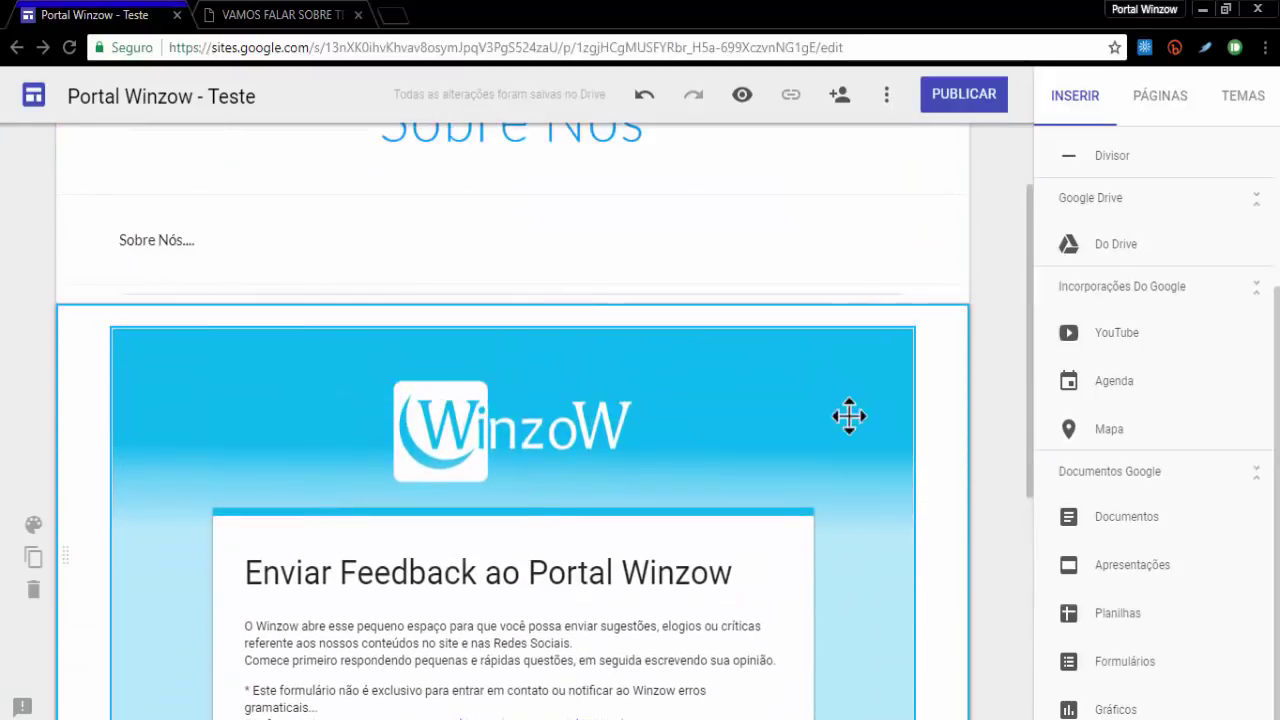
{"action": "scroll", "coordinate": [848, 423], "scroll_direction": "down", "scroll_amount": 3}
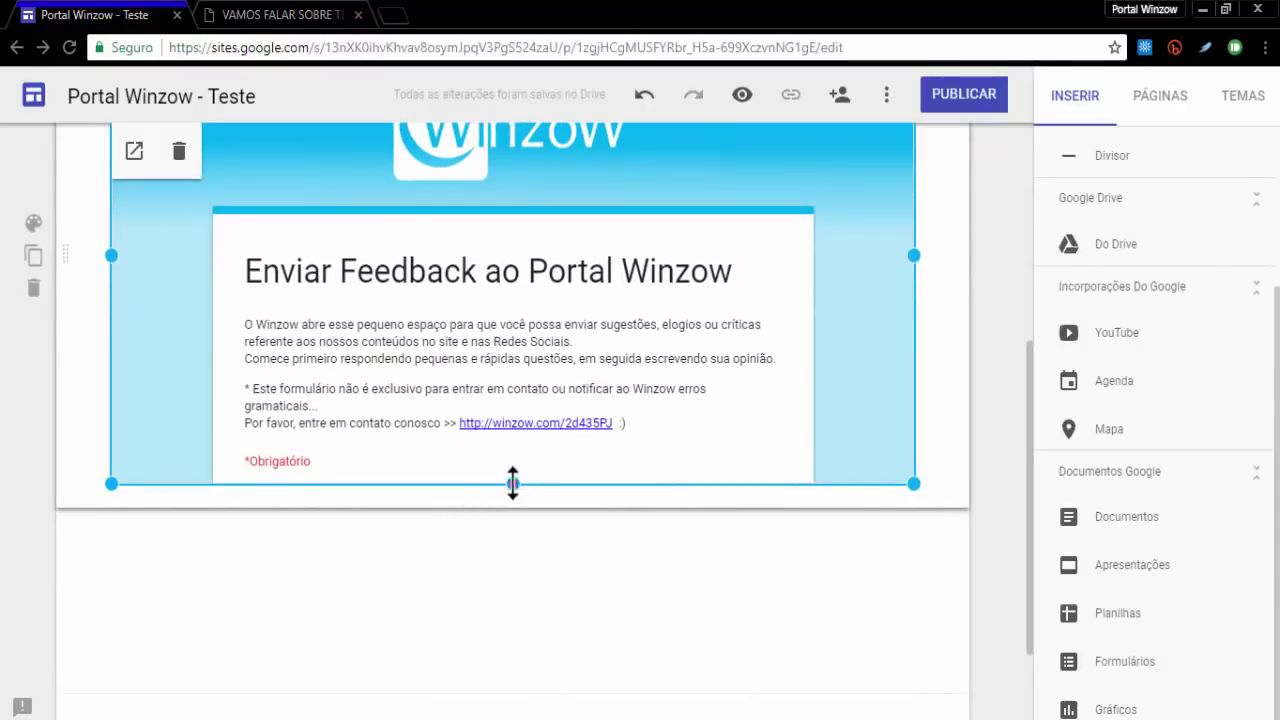
{"action": "left_click_drag", "start_coordinate": [509, 679], "coordinate": [513, 631]}
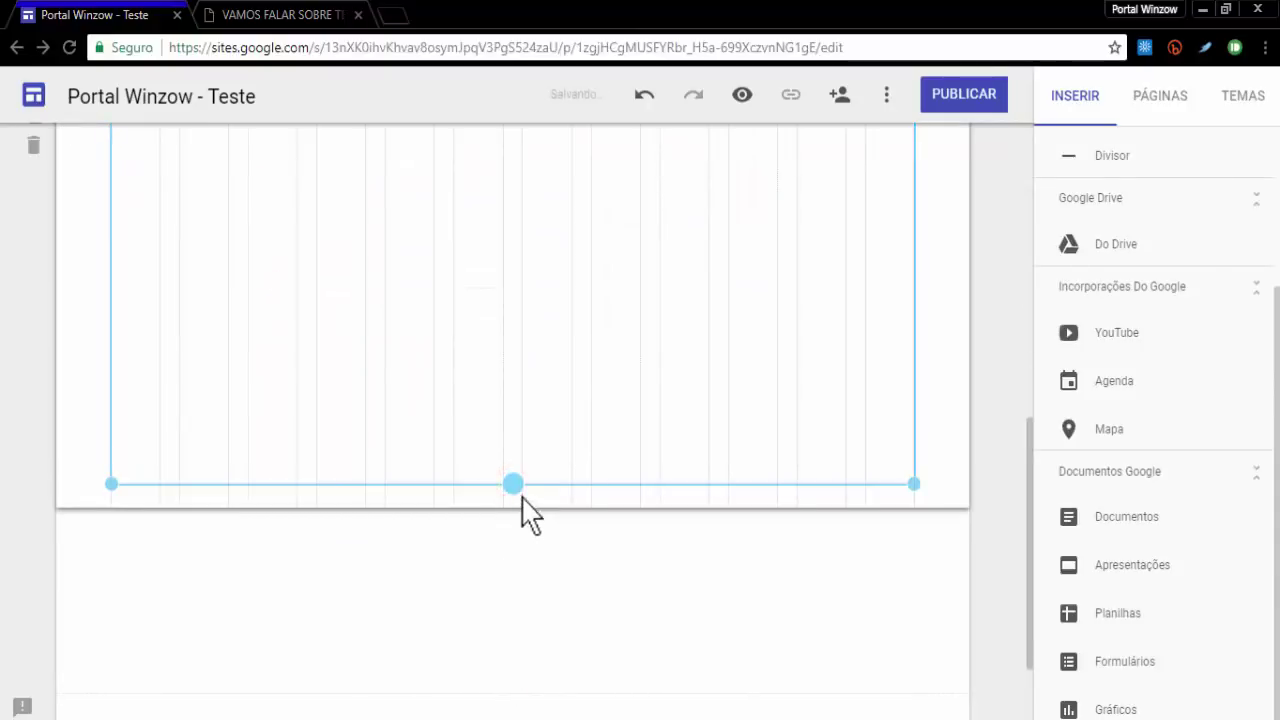
{"action": "left_click_drag", "start_coordinate": [509, 486], "coordinate": [516, 615]}
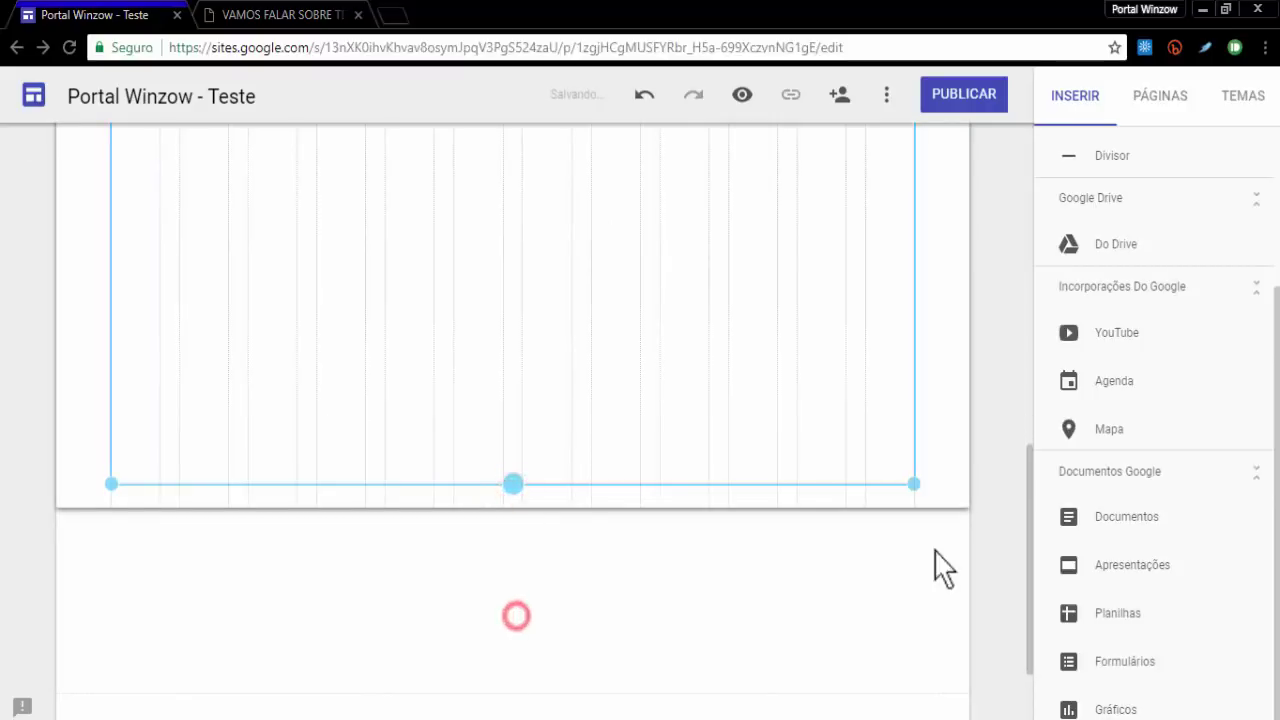
Review the resized feedback form on the page and look through the available insertable components.
{"action": "scroll", "coordinate": [982, 515], "scroll_direction": "up", "scroll_amount": 5}
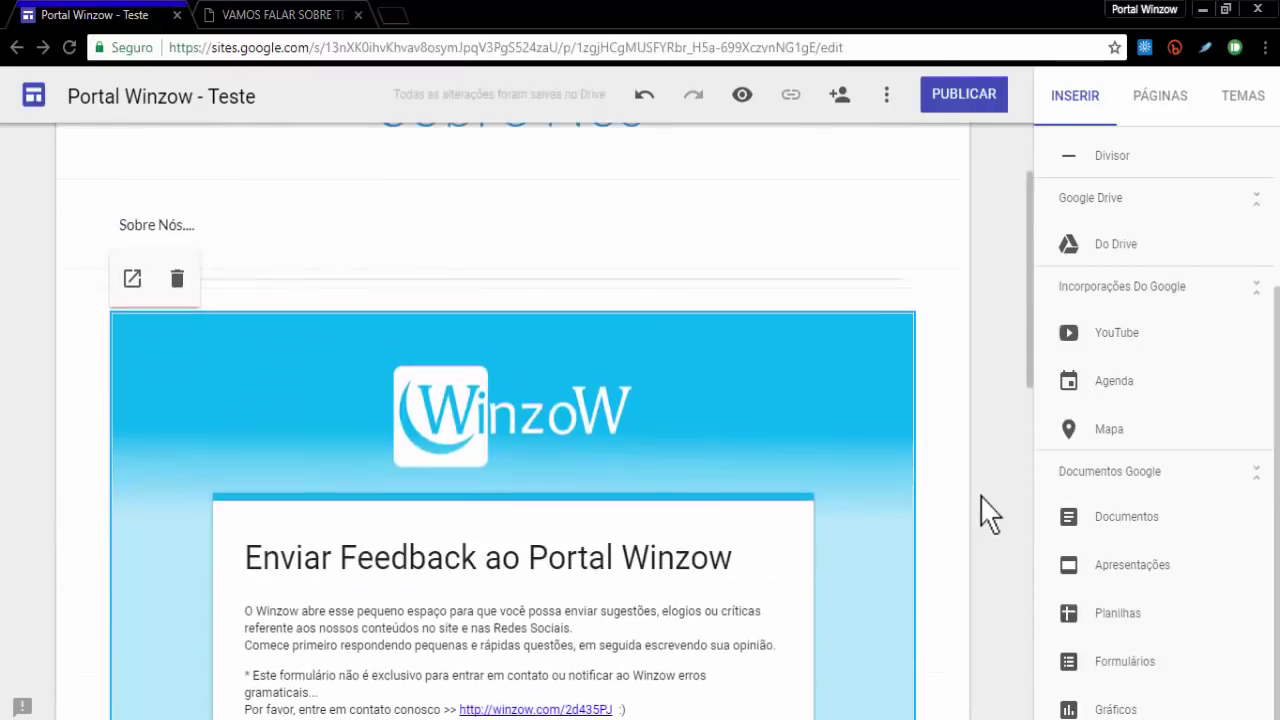
{"action": "scroll", "coordinate": [985, 515], "scroll_direction": "down", "scroll_amount": 8}
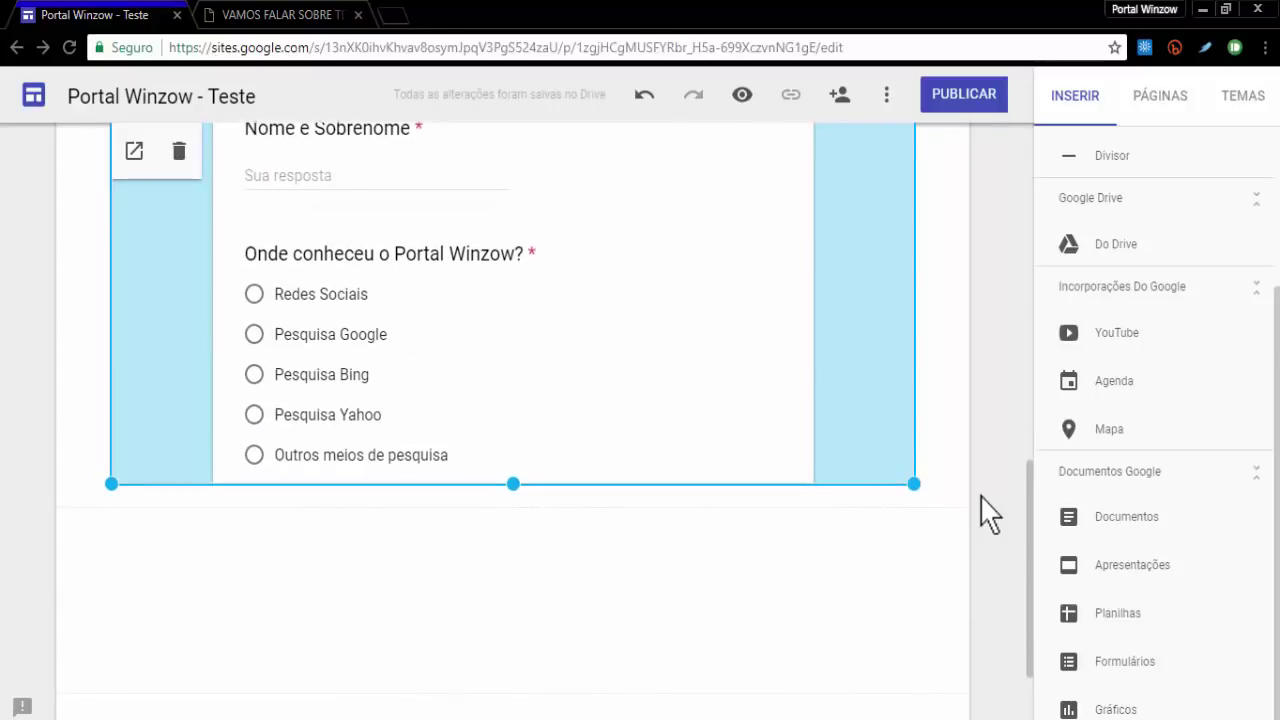
{"action": "scroll", "coordinate": [982, 493], "scroll_direction": "up", "scroll_amount": 2}
{"action": "left_click", "coordinate": [985, 500]}
{"action": "scroll", "coordinate": [990, 505], "scroll_direction": "down", "scroll_amount": 4}
{"action": "scroll", "coordinate": [986, 509], "scroll_direction": "down", "scroll_amount": 5}
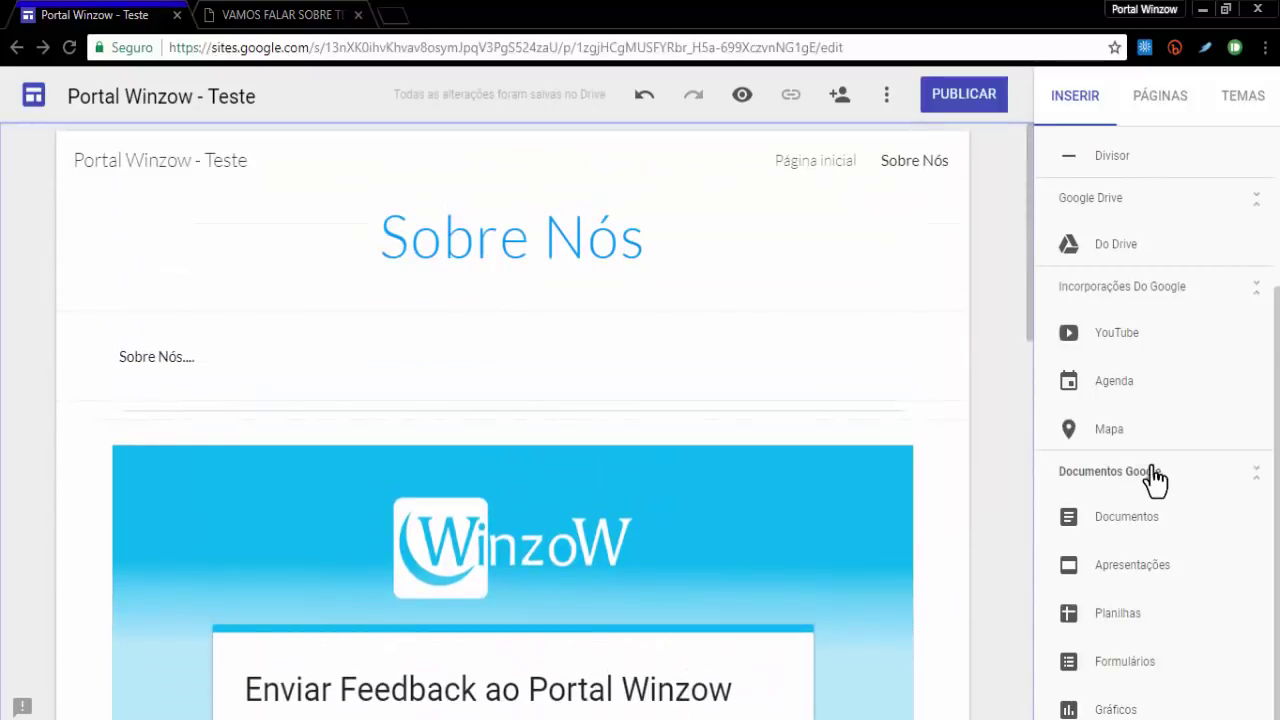
{"action": "scroll", "coordinate": [1207, 516], "scroll_direction": "up", "scroll_amount": 3}
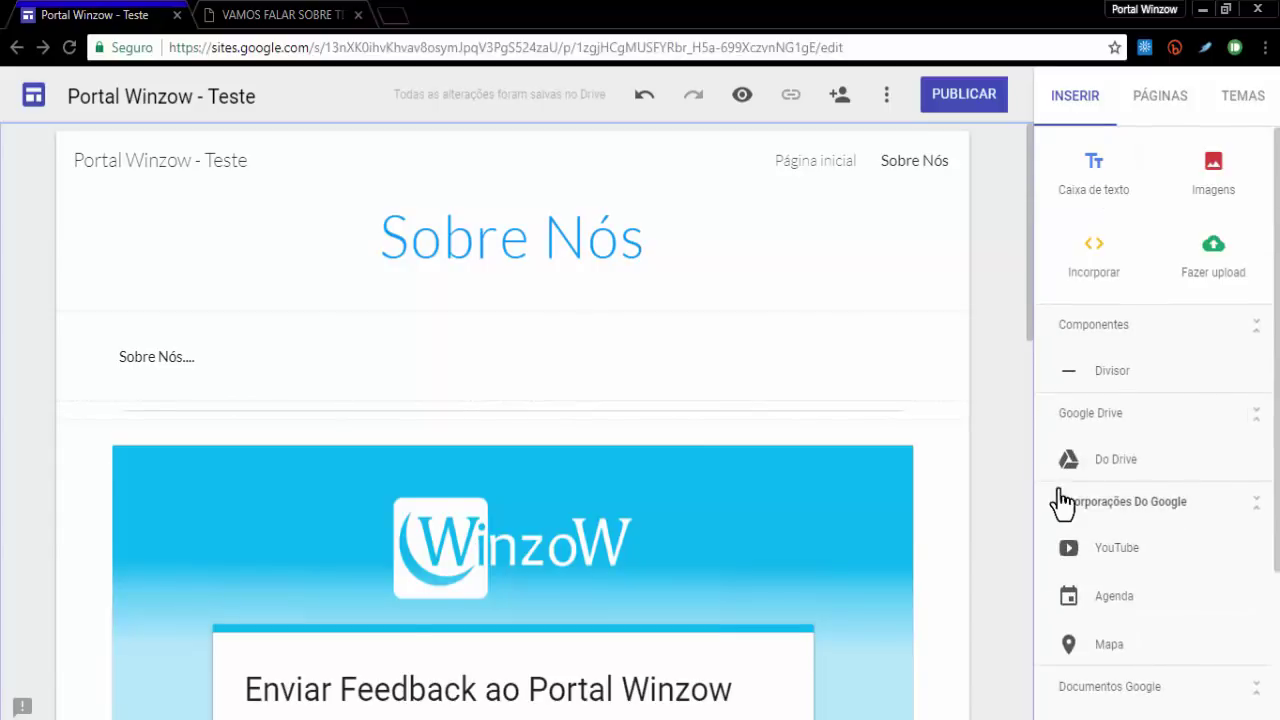
{"action": "scroll", "coordinate": [1080, 505], "scroll_direction": "down", "scroll_amount": 3}
{"action": "scroll", "coordinate": [1057, 506], "scroll_direction": "up", "scroll_amount": 3}
{"action": "scroll", "coordinate": [1057, 504], "scroll_direction": "down", "scroll_amount": 3}
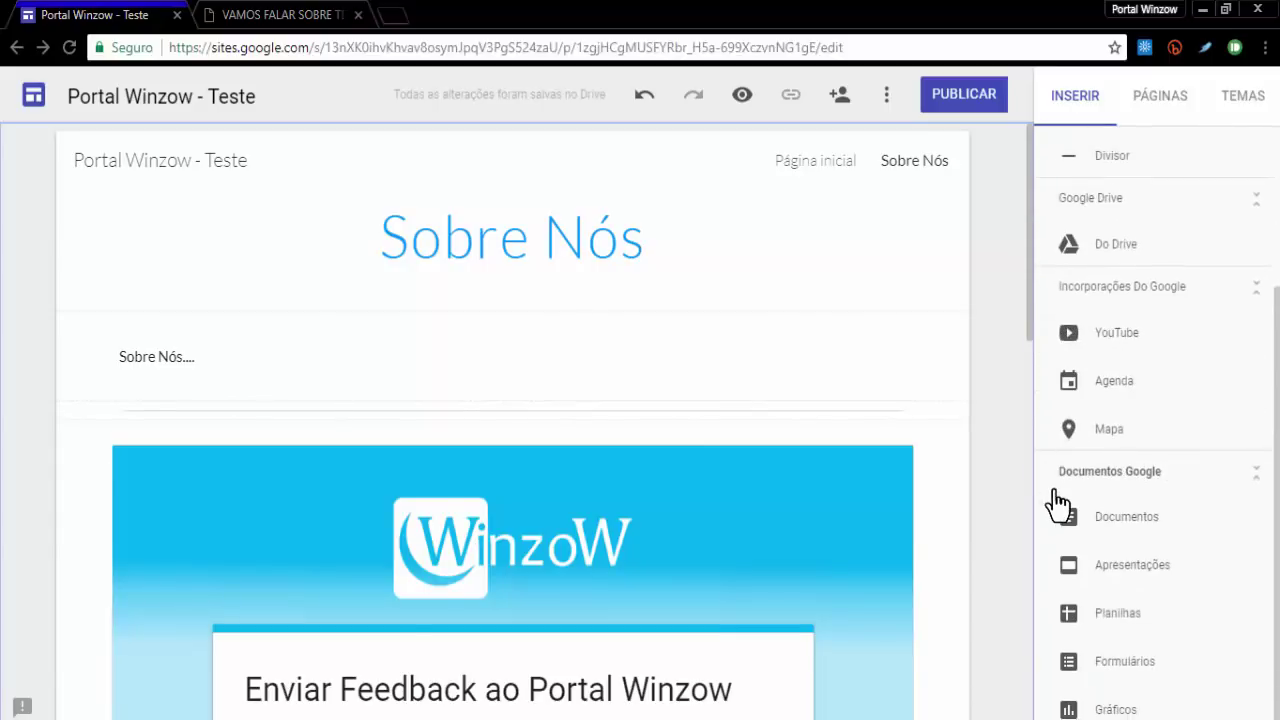
{"action": "scroll", "coordinate": [1057, 503], "scroll_direction": "up", "scroll_amount": 3}
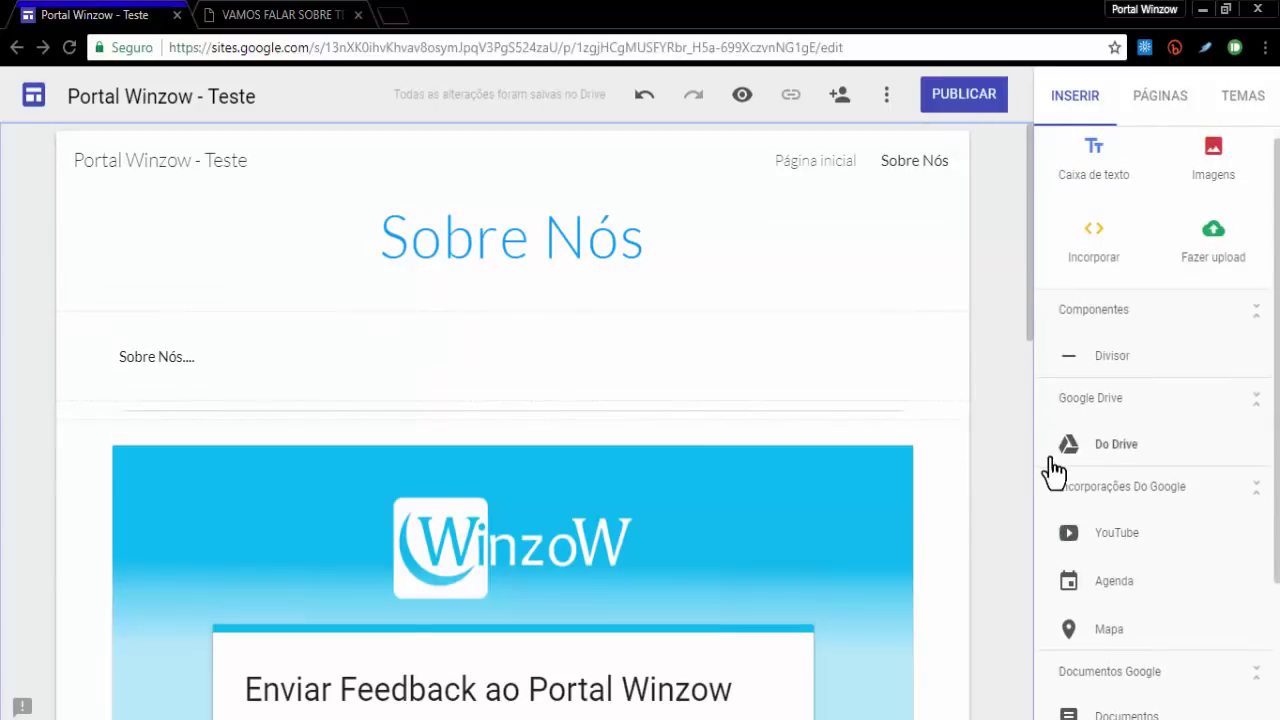
{"action": "scroll", "coordinate": [1055, 472], "scroll_direction": "down", "scroll_amount": 3}
Link the text "Sobre Nós" in the footer to the site page Página inicial.
{"action": "scroll", "coordinate": [763, 457], "scroll_direction": "down", "scroll_amount": 10}
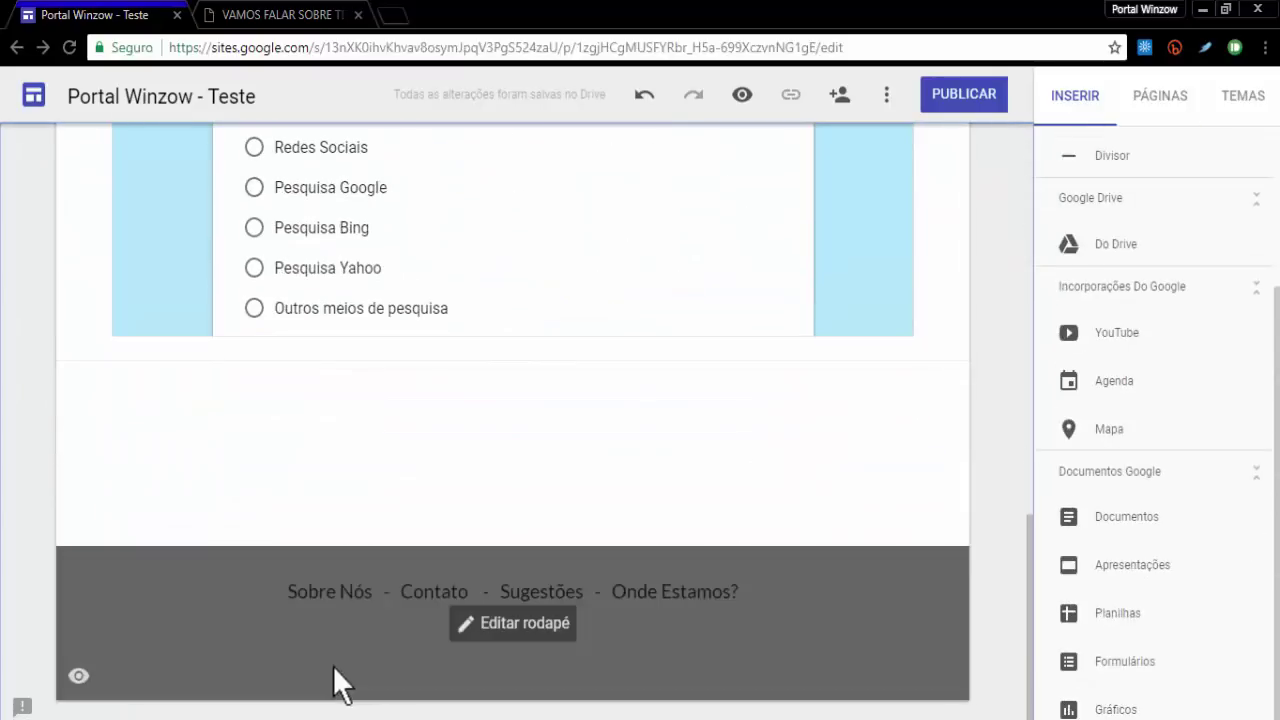
{"action": "left_click", "coordinate": [326, 631]}
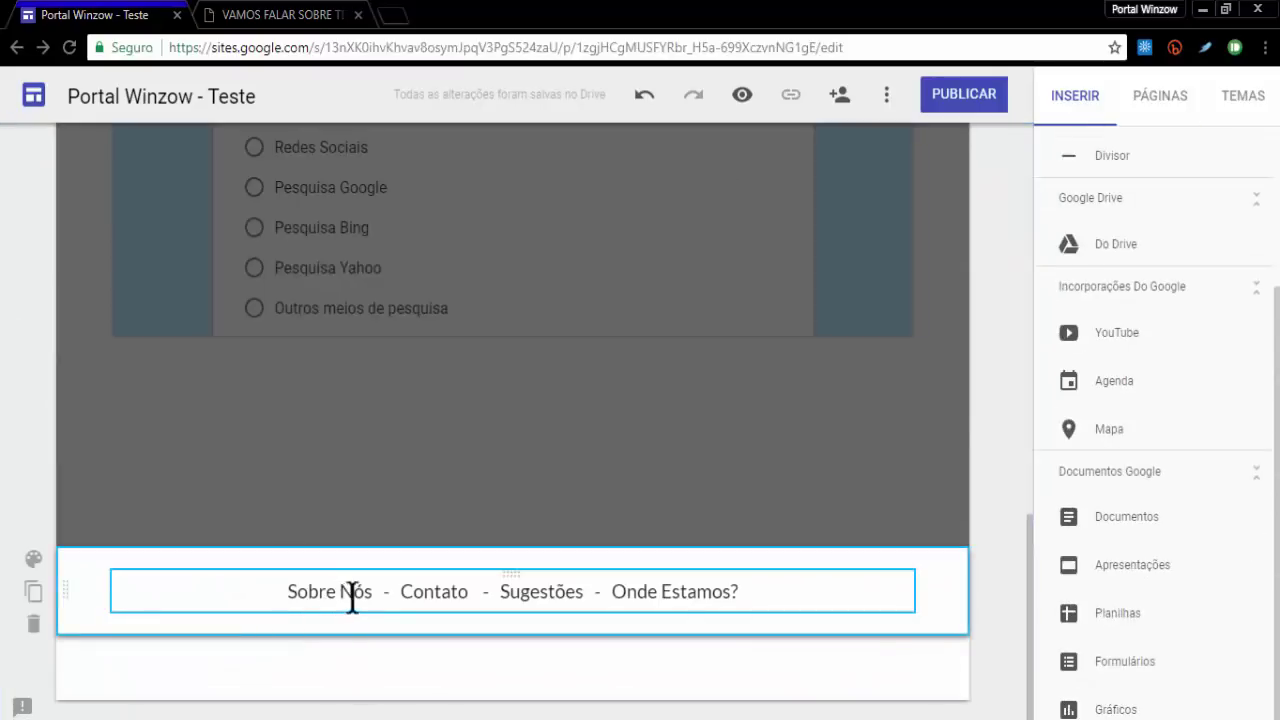
{"action": "left_click", "coordinate": [362, 591]}
{"action": "mouse_move", "coordinate": [366, 592]}
{"action": "left_mouse_down"}
{"action": "mouse_move", "coordinate": [294, 606]}
{"action": "mouse_move", "coordinate": [370, 589]}
{"action": "left_mouse_up"}
{"action": "left_click", "coordinate": [275, 600]}
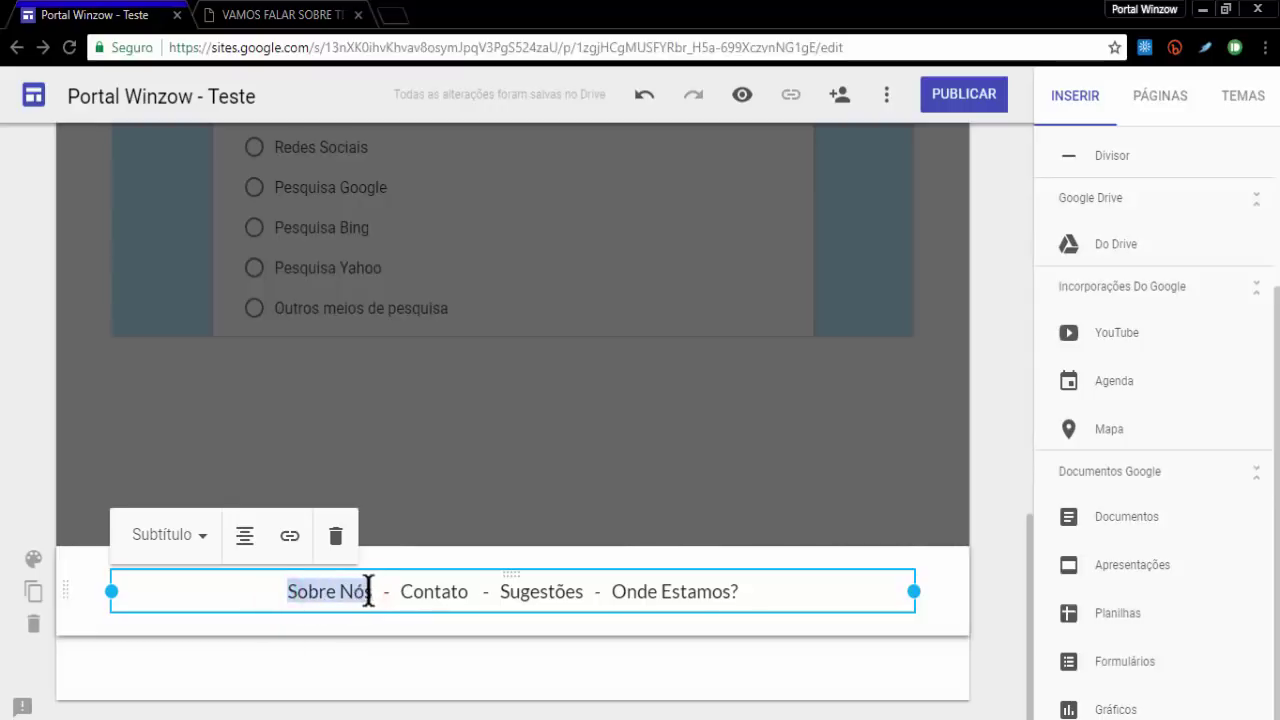
{"action": "left_click", "coordinate": [289, 537]}
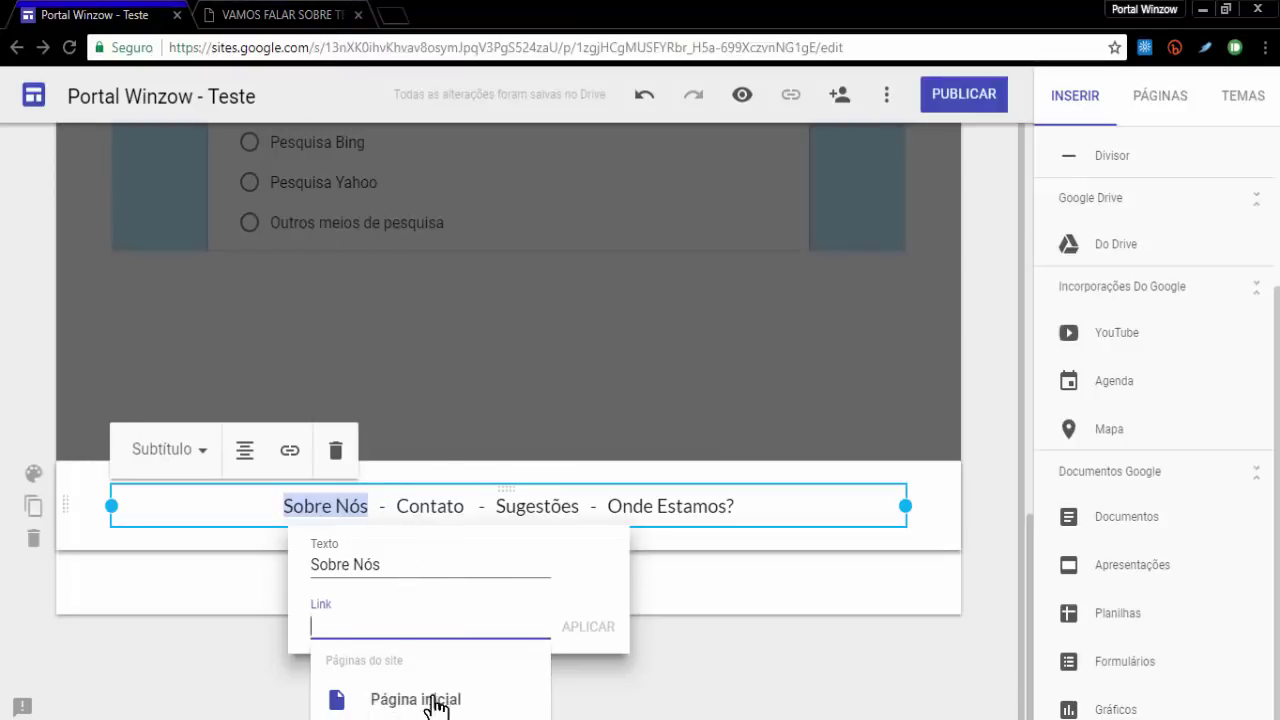
{"action": "left_click", "coordinate": [403, 697]}
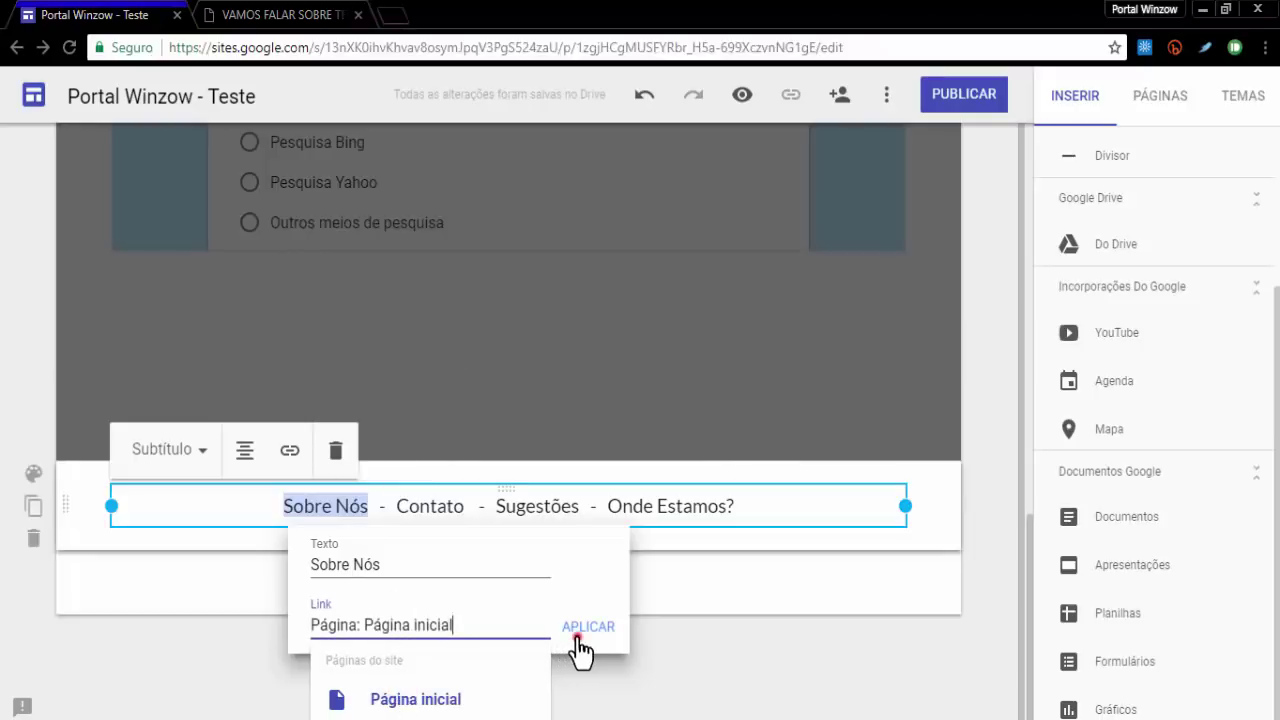
{"action": "left_click", "coordinate": [578, 640]}
{"action": "left_click", "coordinate": [230, 638]}
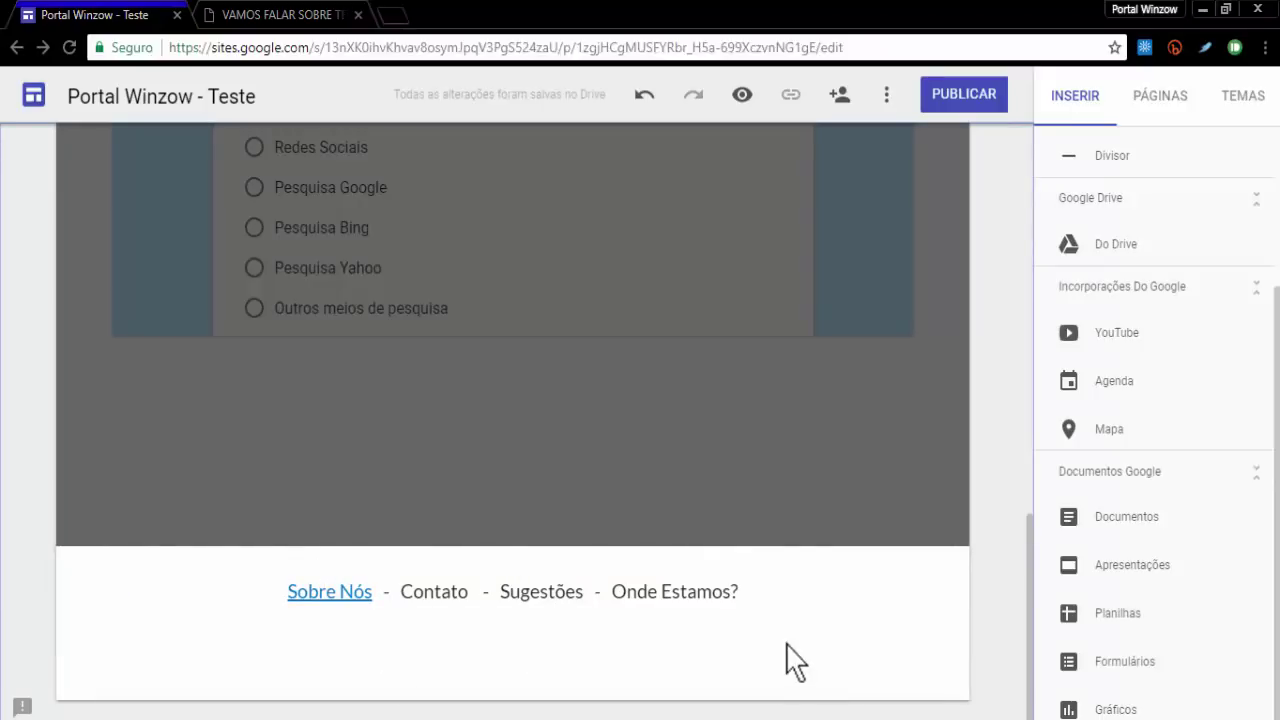
{"action": "scroll", "coordinate": [796, 660], "scroll_direction": "up", "scroll_amount": 15}
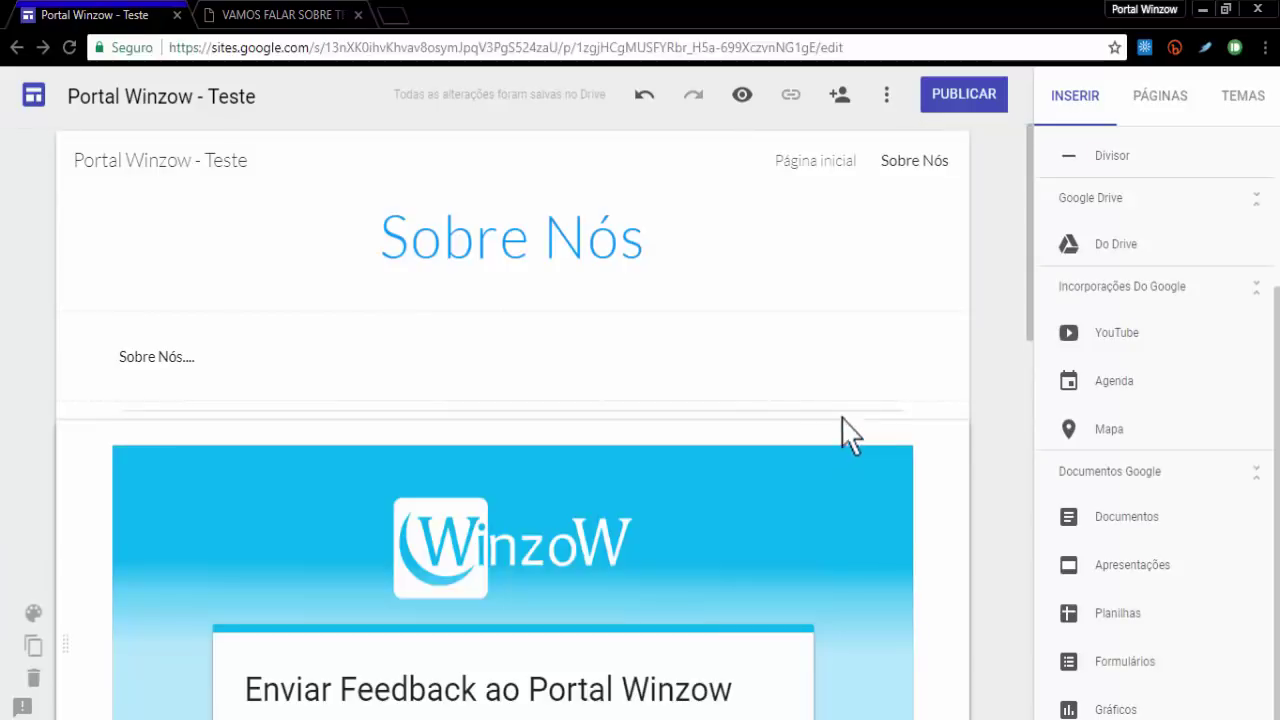
{"action": "scroll", "coordinate": [643, 416], "scroll_direction": "down", "scroll_amount": 4}
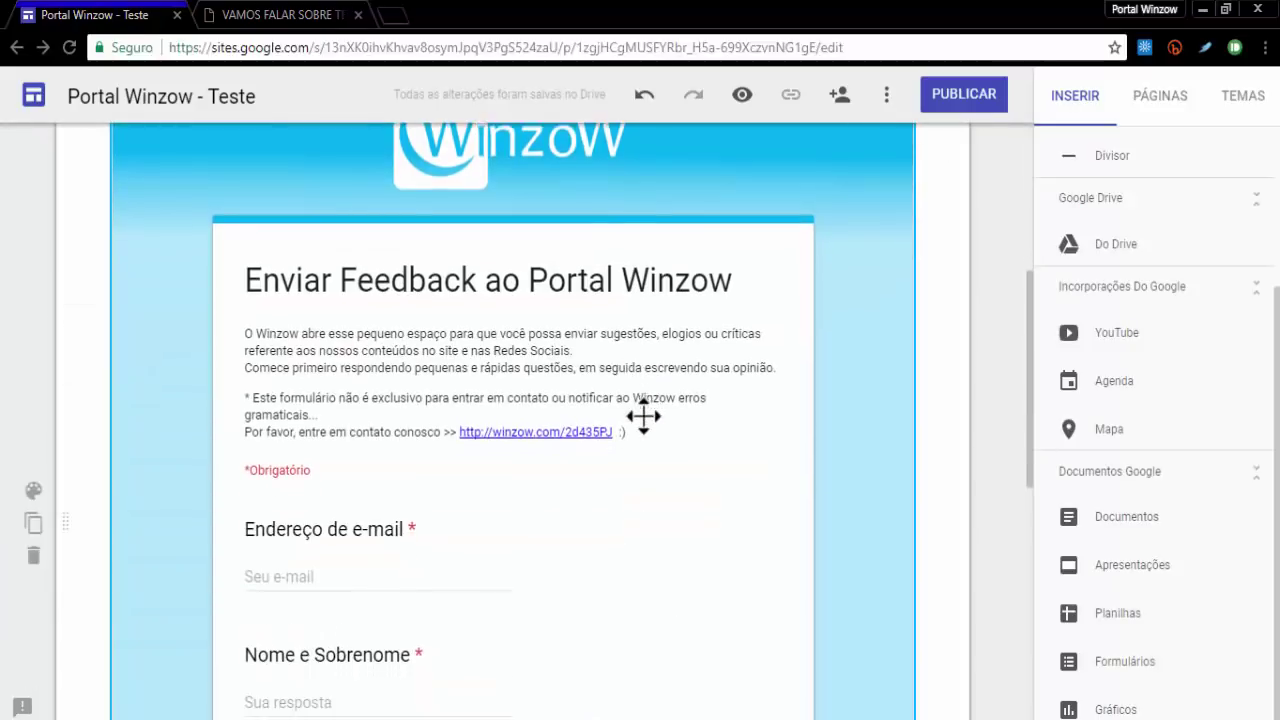
{"action": "scroll", "coordinate": [643, 416], "scroll_direction": "down", "scroll_amount": 4}
{"action": "scroll", "coordinate": [640, 429], "scroll_direction": "up", "scroll_amount": 8}
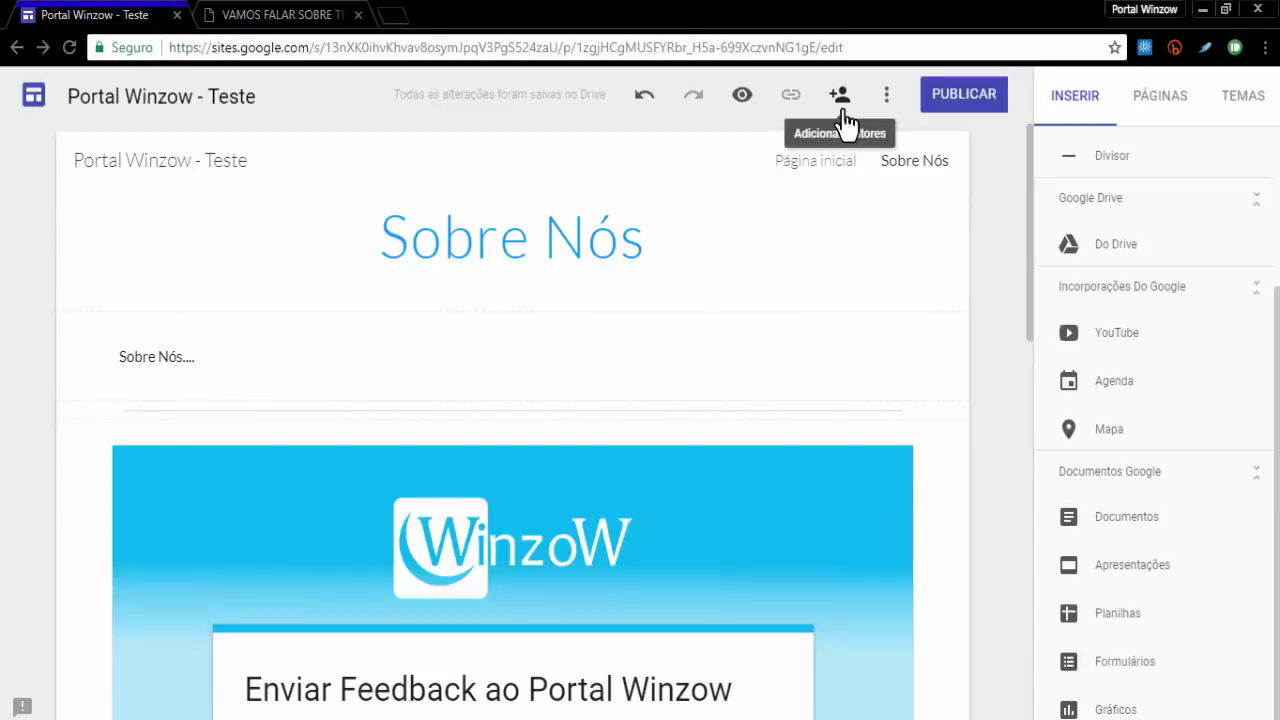
{"action": "left_click", "coordinate": [887, 98]}
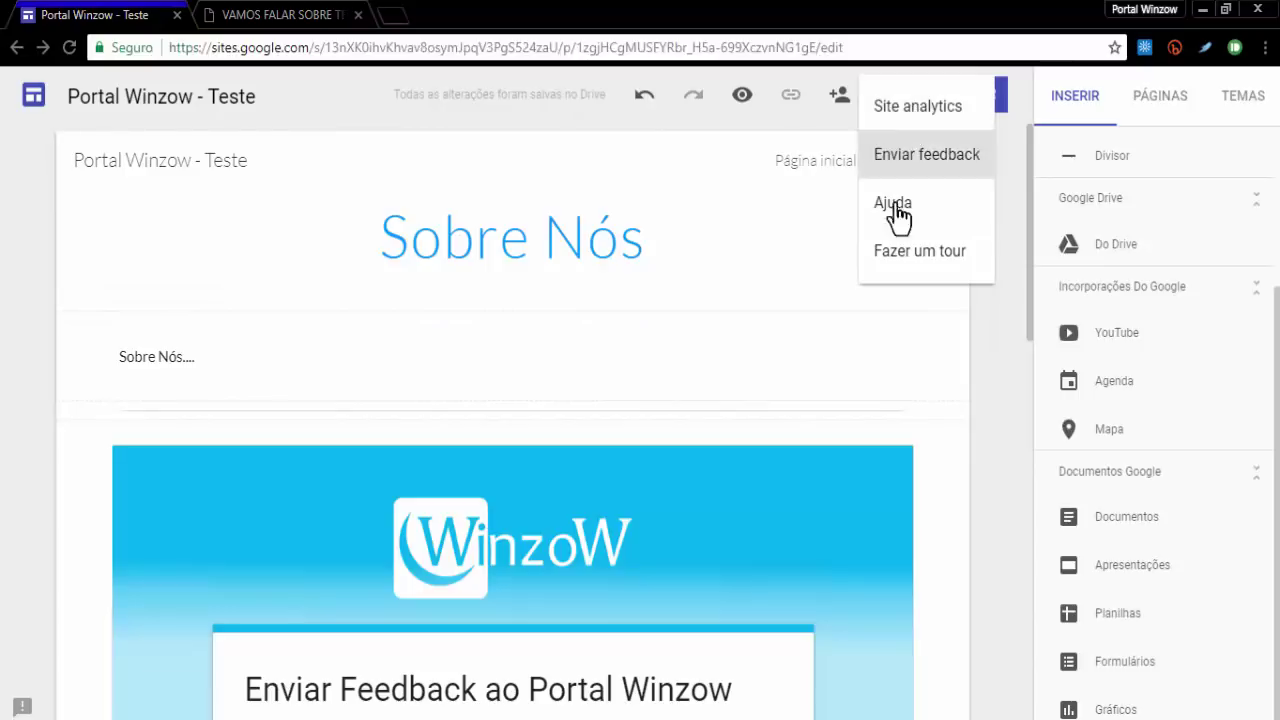
{"action": "left_click", "coordinate": [990, 310]}
Publish the site at the web address portalwinzow-teste, leaving the request to hide it from public search engines unchecked.
{"action": "left_click", "coordinate": [962, 95]}
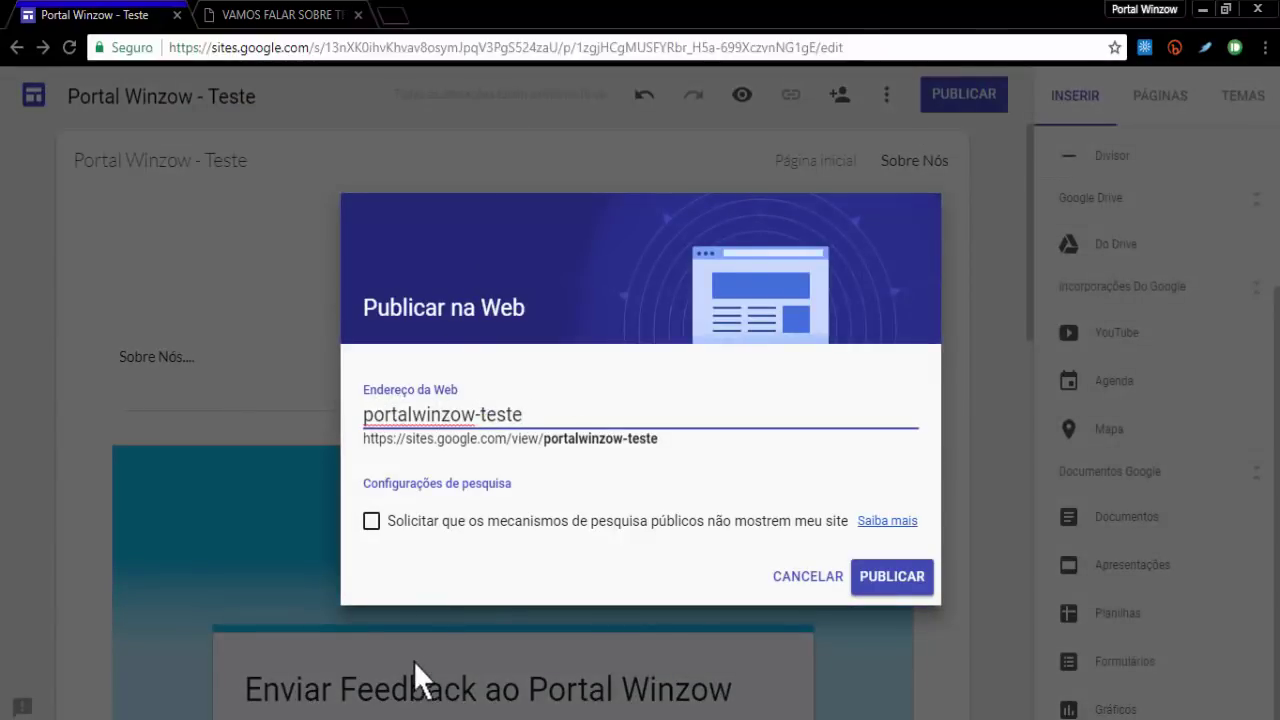
{"action": "left_click", "coordinate": [390, 529]}
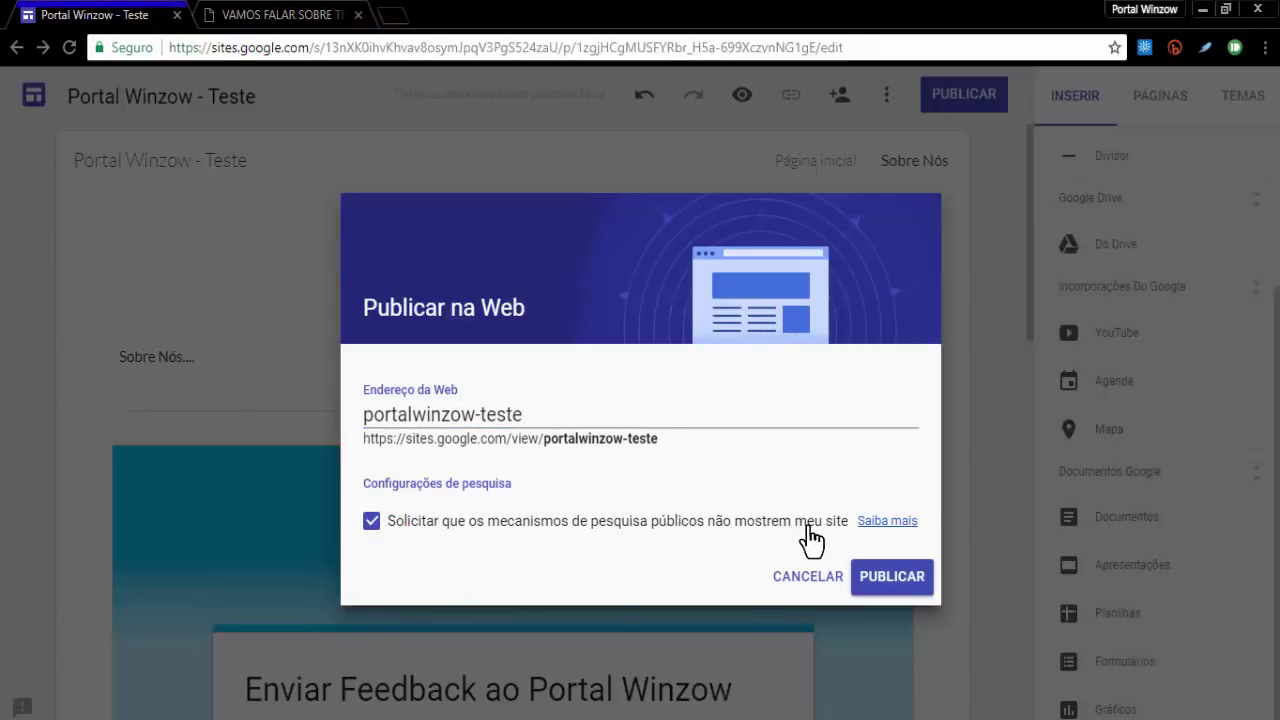
{"action": "left_click", "coordinate": [373, 522]}
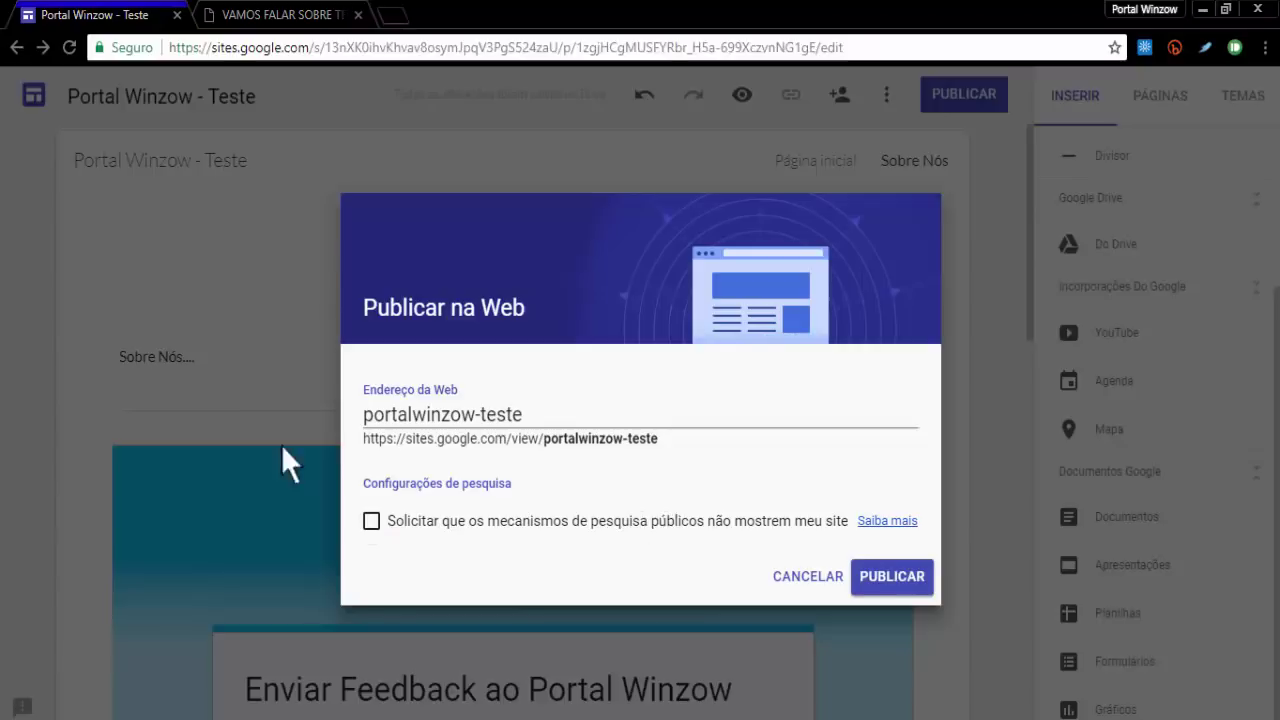
{"action": "left_click", "coordinate": [925, 584]}
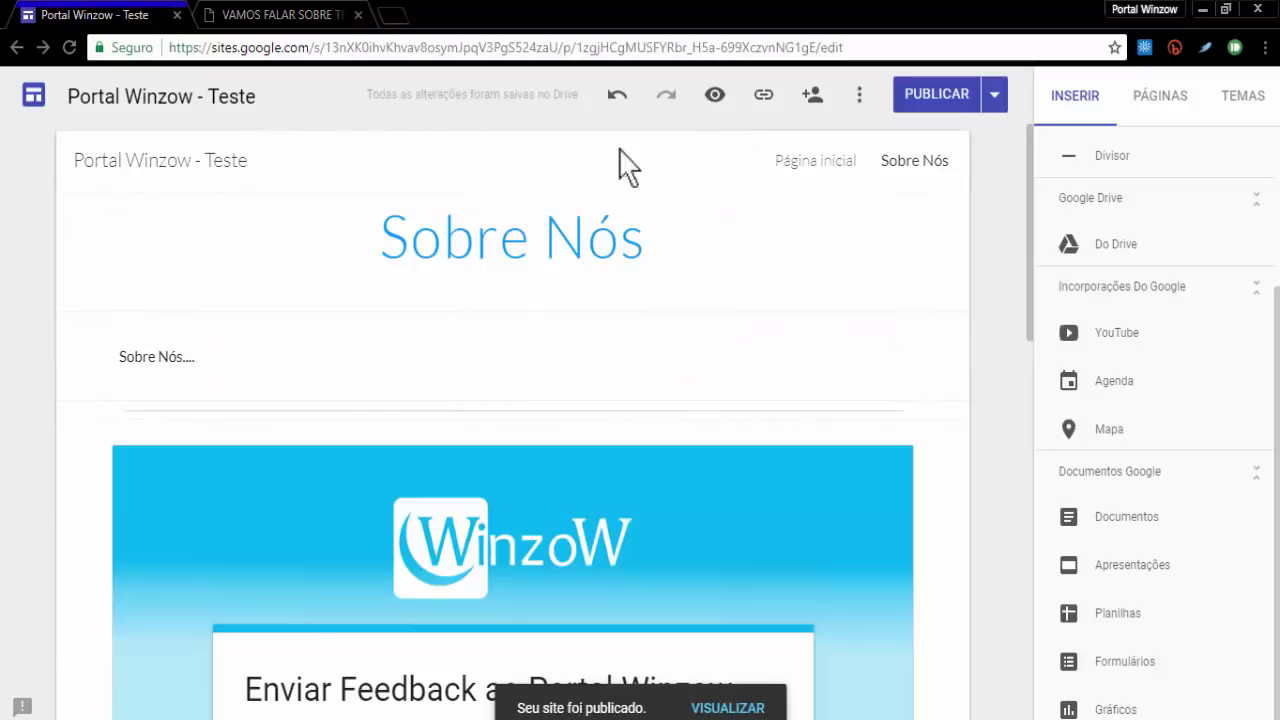
Open the published site's Sobre Nós page from its published link in a separate browser tab.
{"action": "left_click", "coordinate": [766, 100]}
{"action": "left_click", "coordinate": [716, 391]}
{"action": "left_click_drag", "start_coordinate": [712, 392], "coordinate": [371, 400]}
{"action": "left_click", "coordinate": [390, 391]}
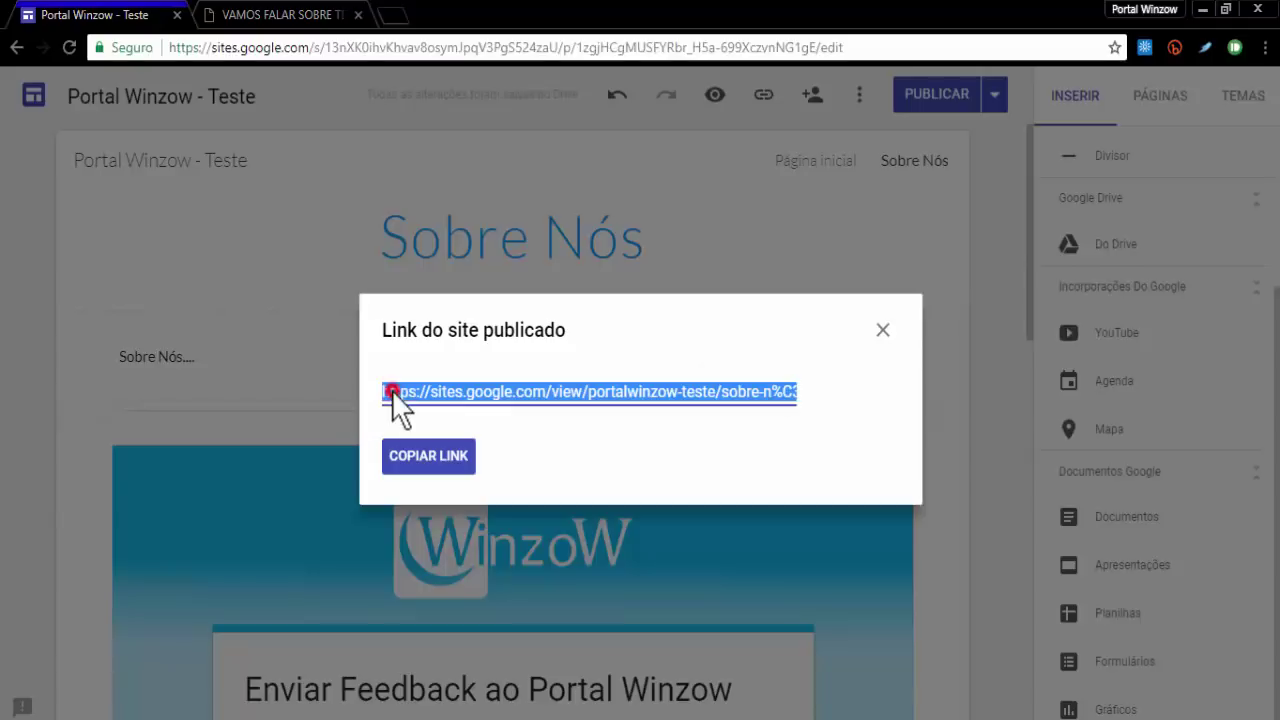
{"action": "right_click", "coordinate": [413, 392]}
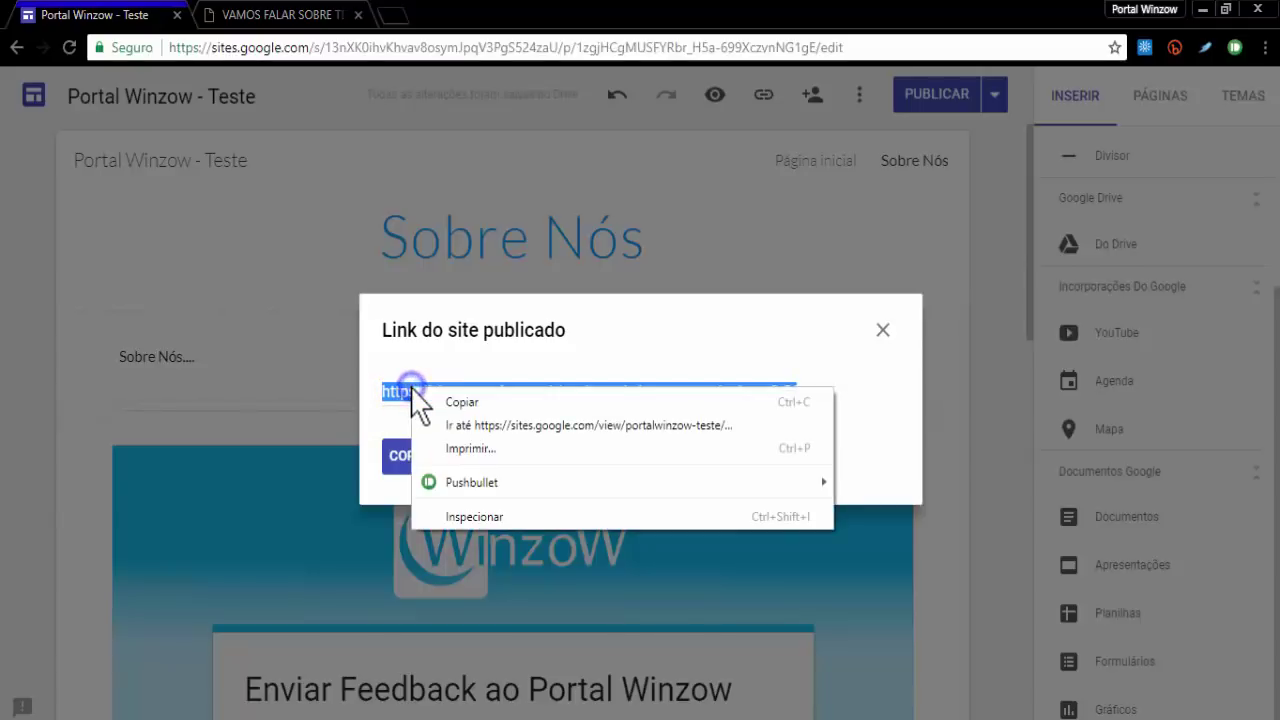
{"action": "left_click", "coordinate": [484, 421]}
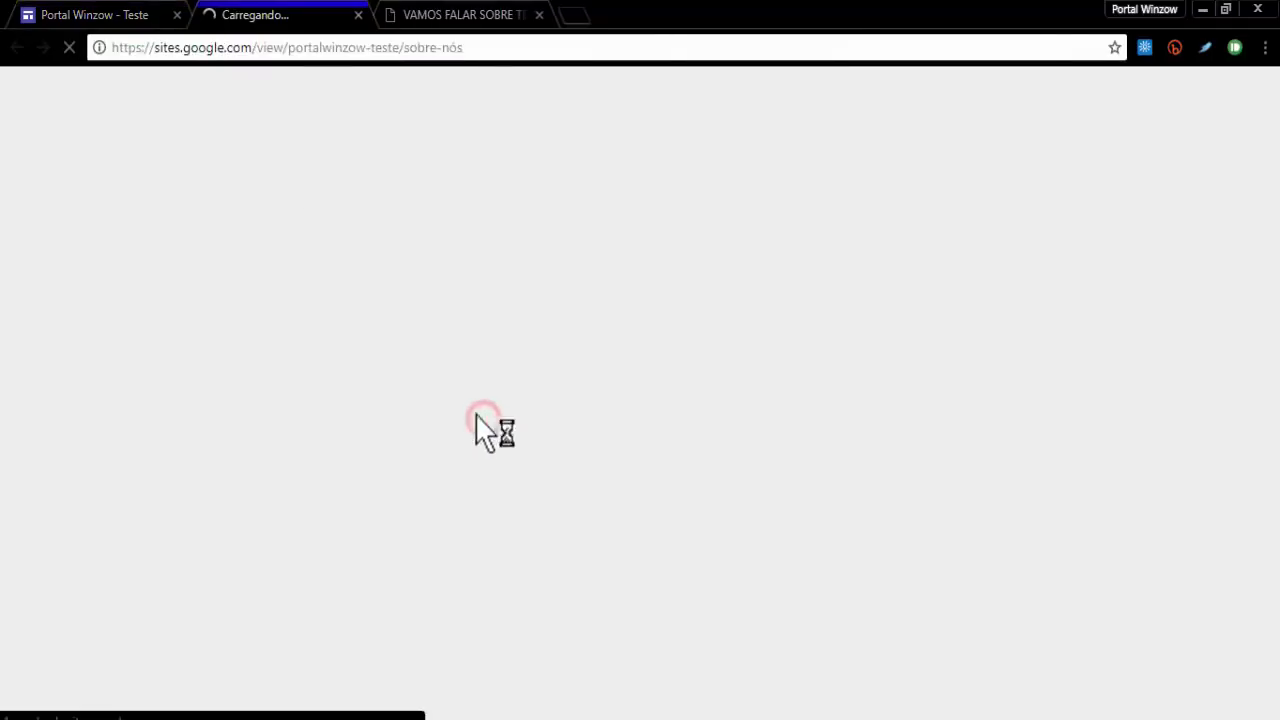
{"action": "left_click", "coordinate": [279, 12]}
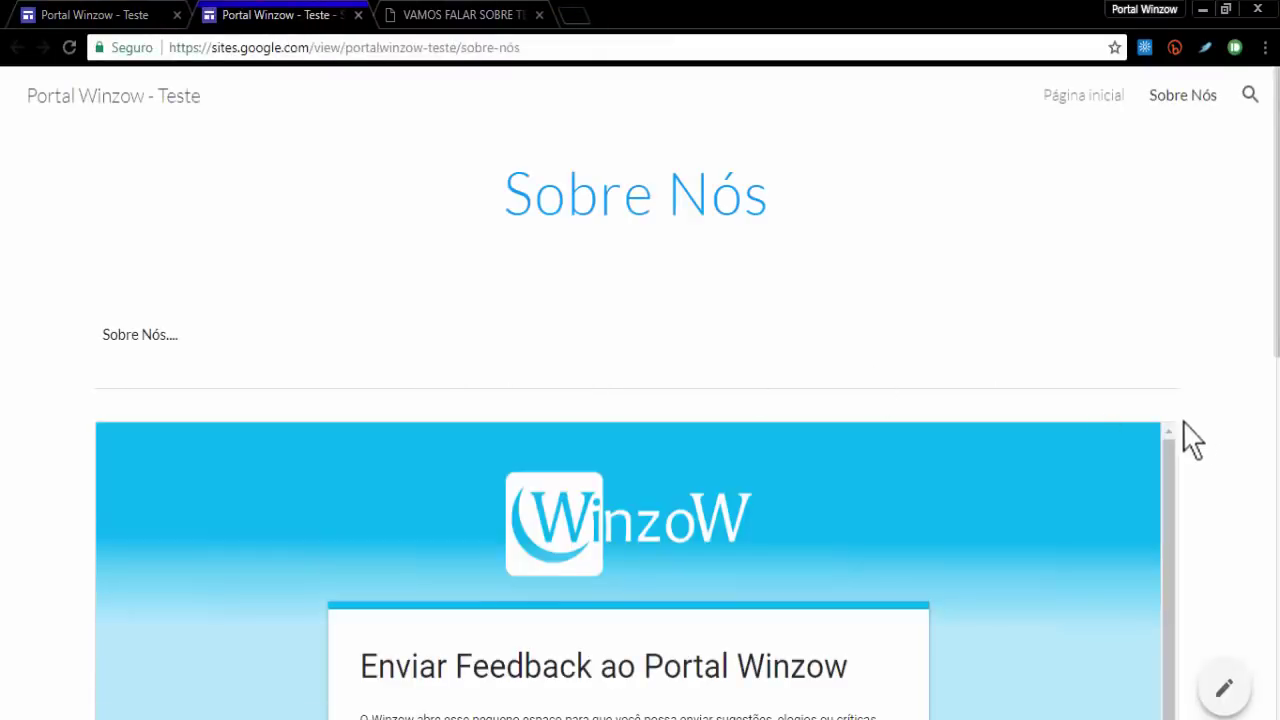
Review the embedded feedback form on the published Sobre Nós page, from its heading through its questions.
{"action": "scroll", "coordinate": [1200, 437], "scroll_direction": "down", "scroll_amount": 5}
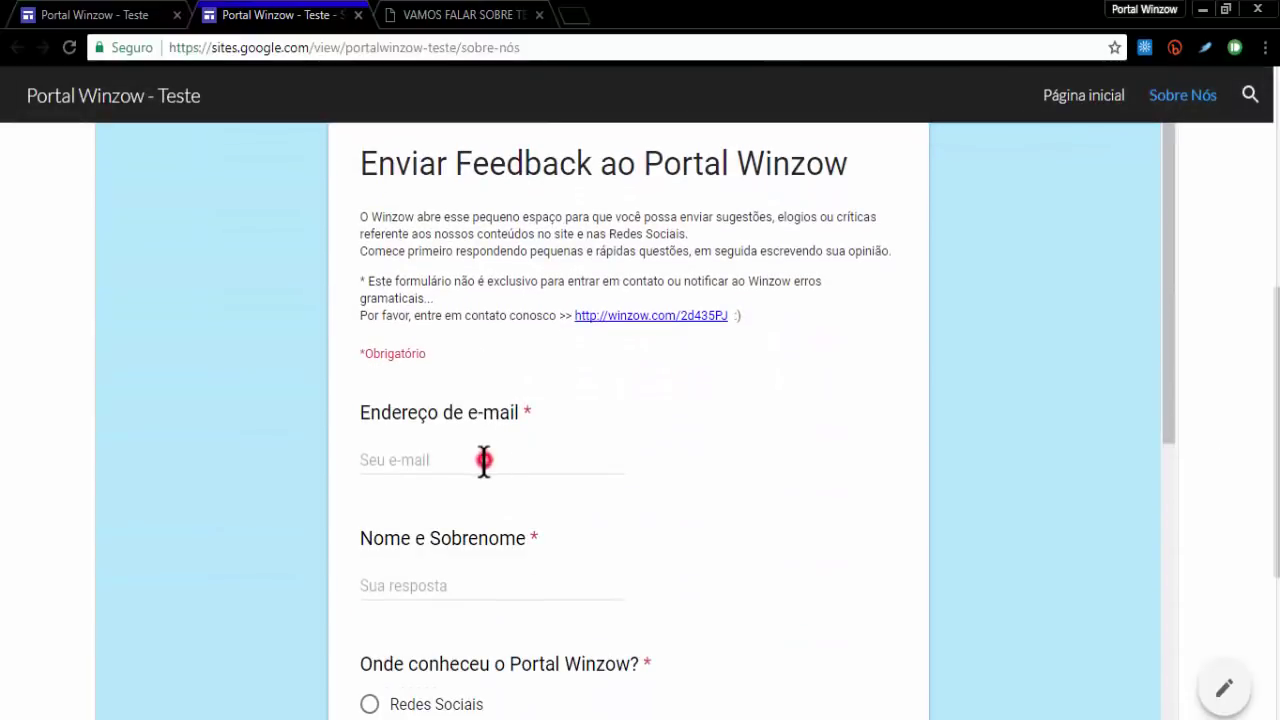
{"action": "left_click", "coordinate": [484, 460]}
{"action": "scroll", "coordinate": [484, 460], "scroll_direction": "down", "scroll_amount": 8}
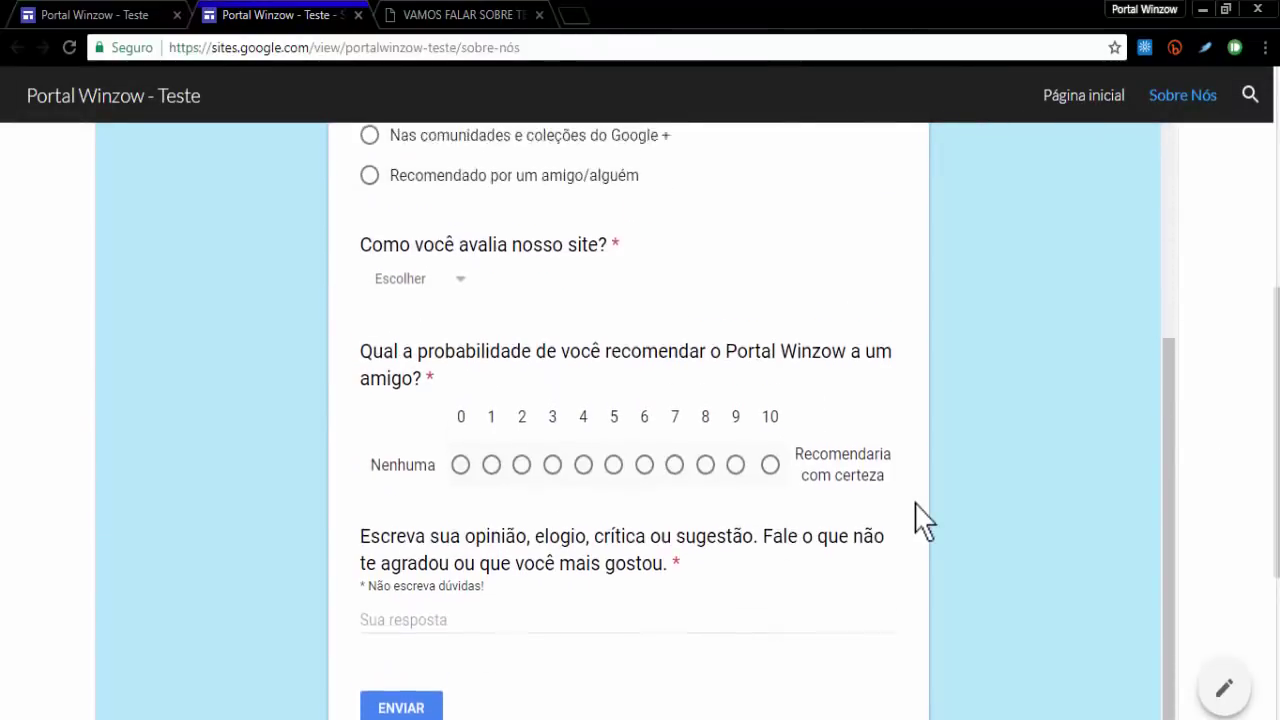
{"action": "scroll", "coordinate": [1100, 450], "scroll_direction": "up", "scroll_amount": 8}
{"action": "scroll", "coordinate": [1251, 386], "scroll_direction": "down", "scroll_amount": 4}
{"action": "scroll", "coordinate": [1251, 386], "scroll_direction": "up", "scroll_amount": 5}
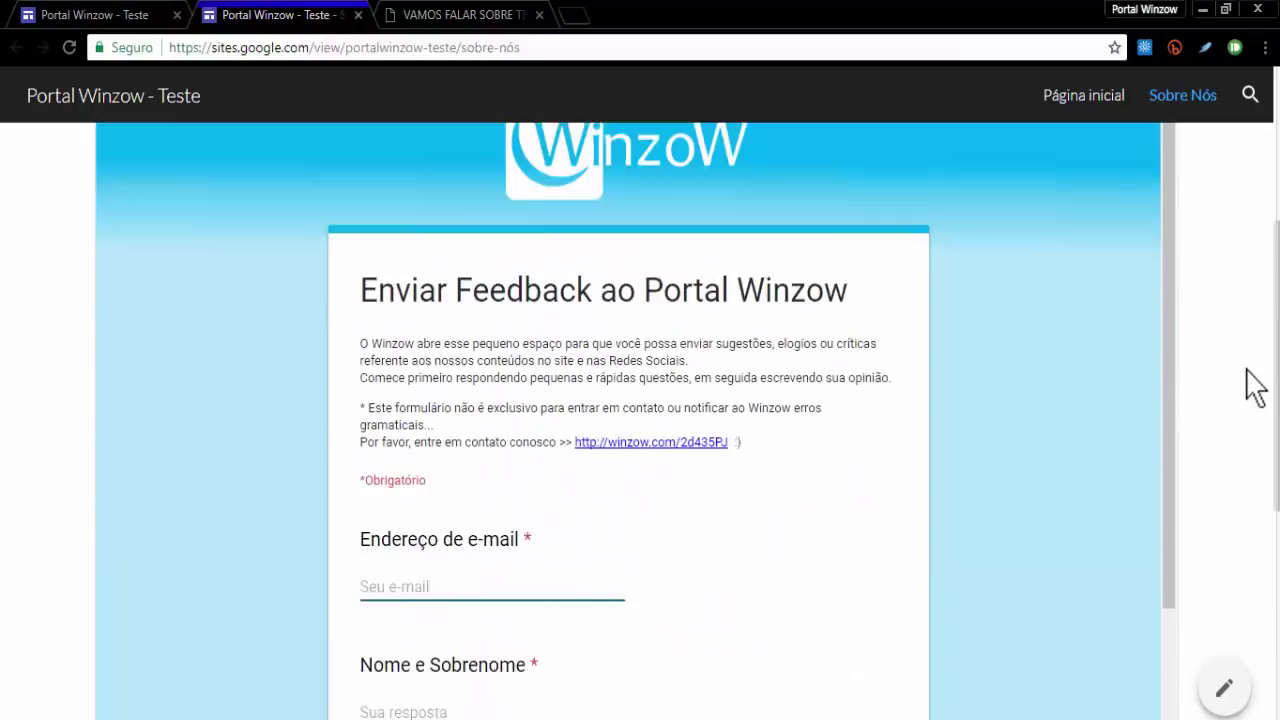
{"action": "scroll", "coordinate": [1251, 386], "scroll_direction": "up", "scroll_amount": 3}
{"action": "scroll", "coordinate": [1251, 386], "scroll_direction": "down", "scroll_amount": 3}
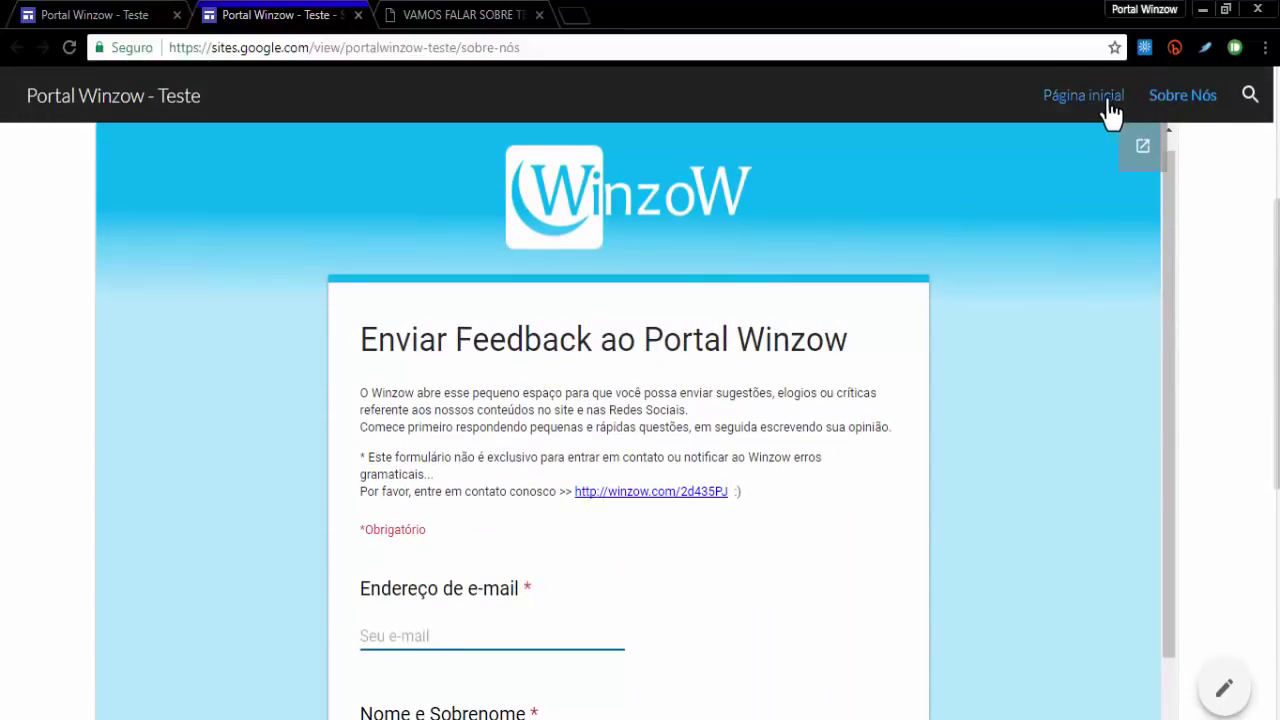
Check the published Página inicial from its header to the footer links, and return to the site editor.
{"action": "left_click", "coordinate": [1101, 99]}
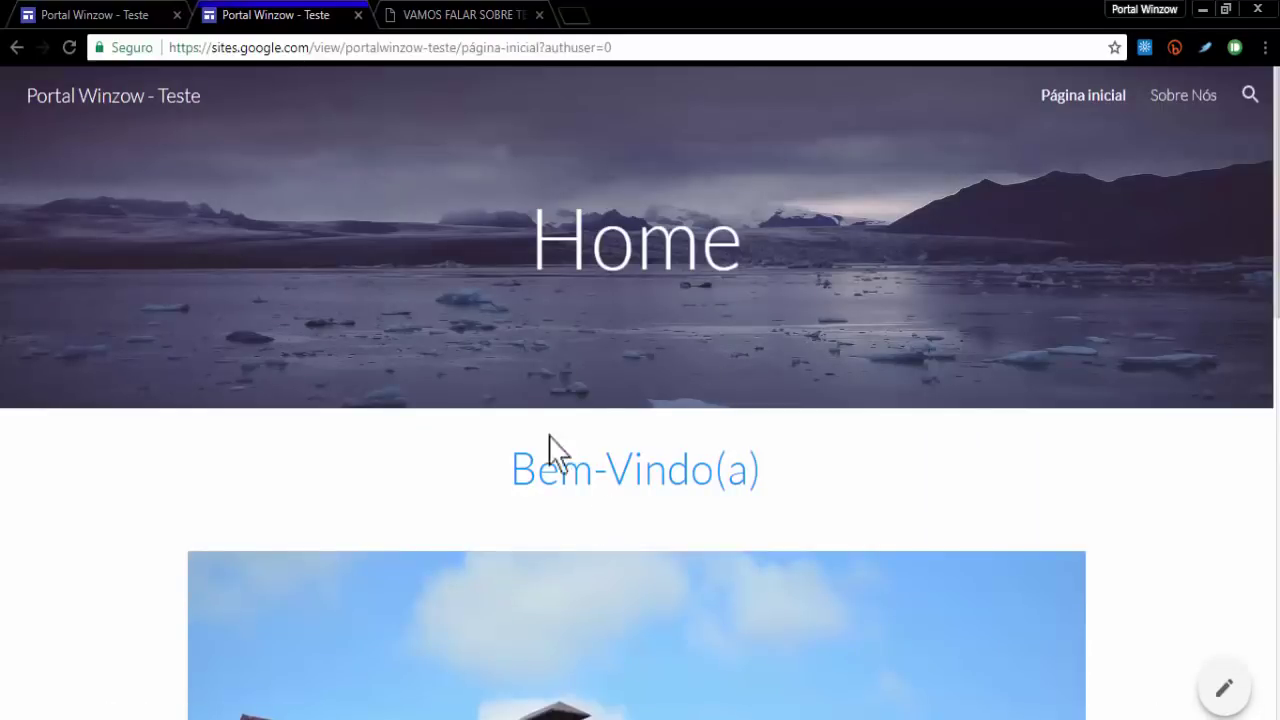
{"action": "scroll", "coordinate": [523, 449], "scroll_direction": "down", "scroll_amount": 5}
{"action": "left_click", "coordinate": [494, 438]}
{"action": "scroll", "coordinate": [639, 445], "scroll_direction": "down", "scroll_amount": 4}
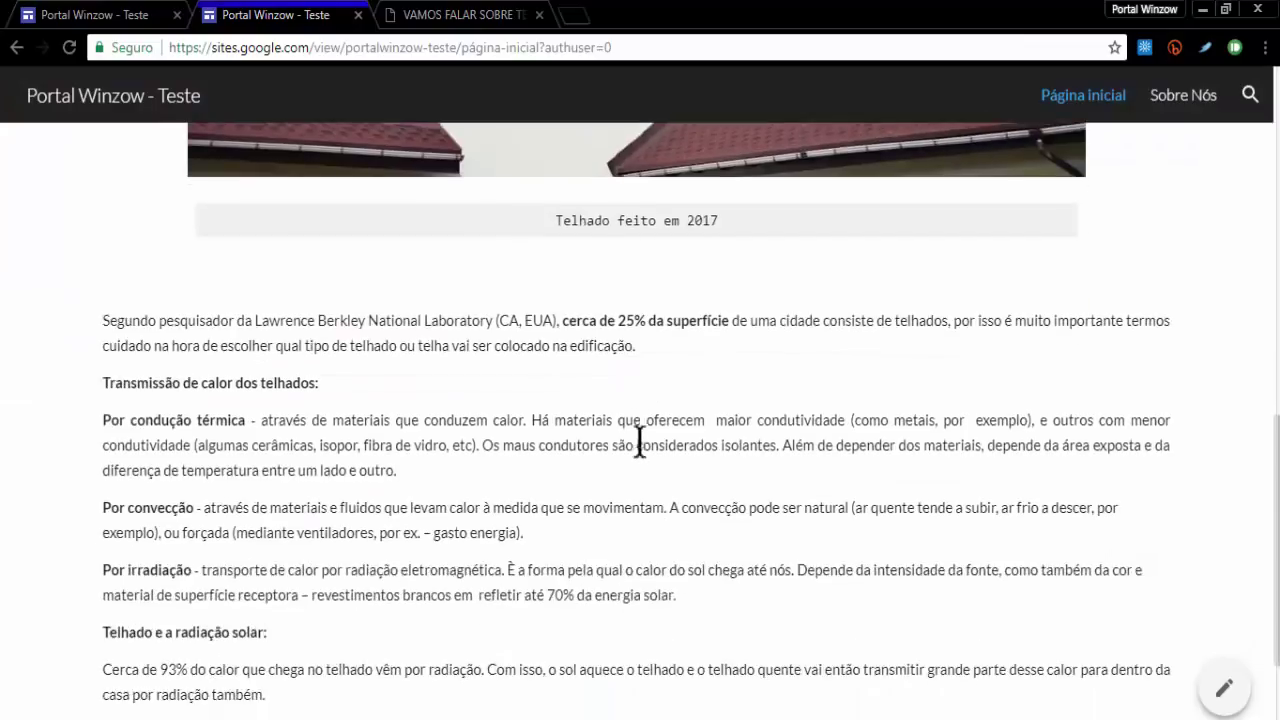
{"action": "scroll", "coordinate": [639, 445], "scroll_direction": "down", "scroll_amount": 3}
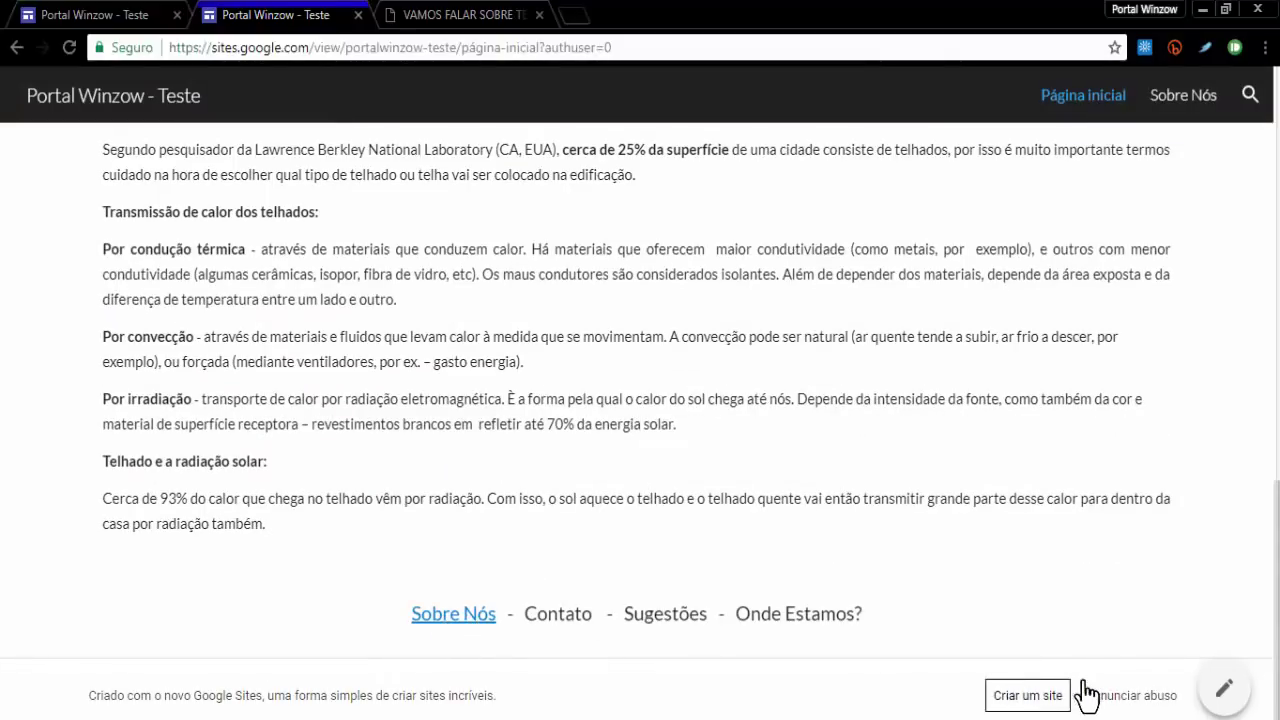
{"action": "scroll", "coordinate": [140, 586], "scroll_direction": "up", "scroll_amount": 12}
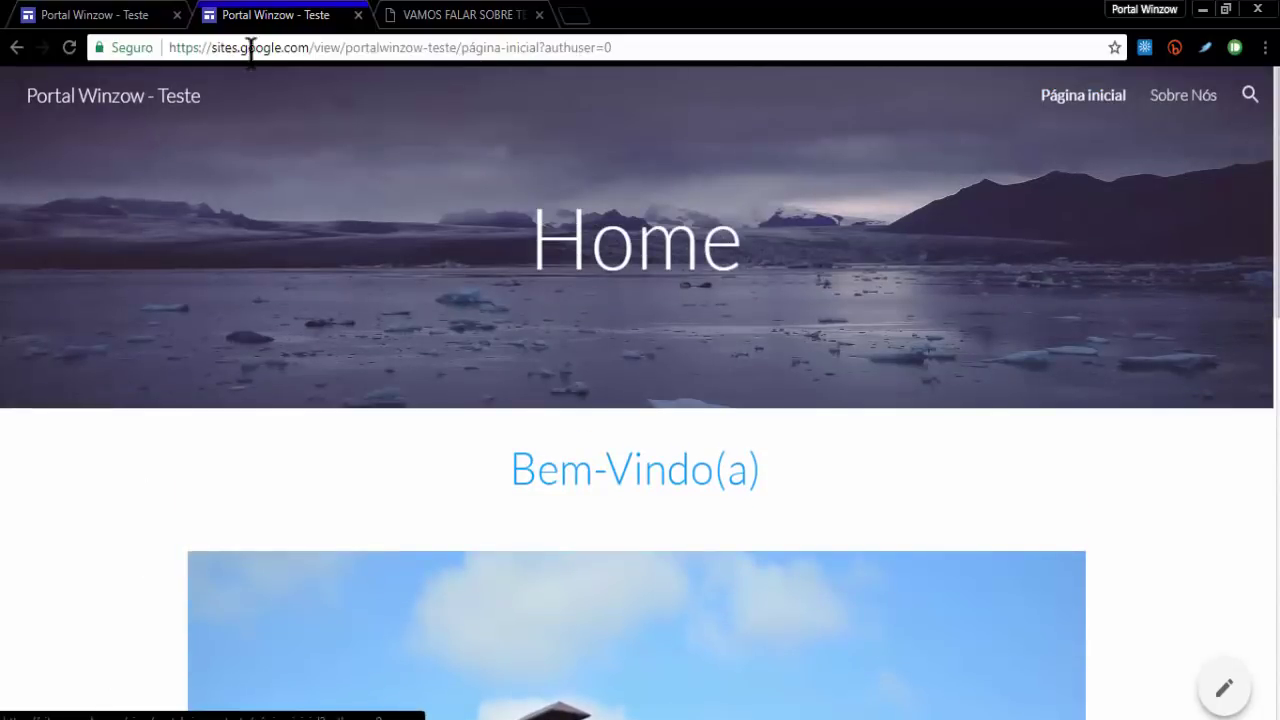
{"action": "left_click", "coordinate": [358, 15]}
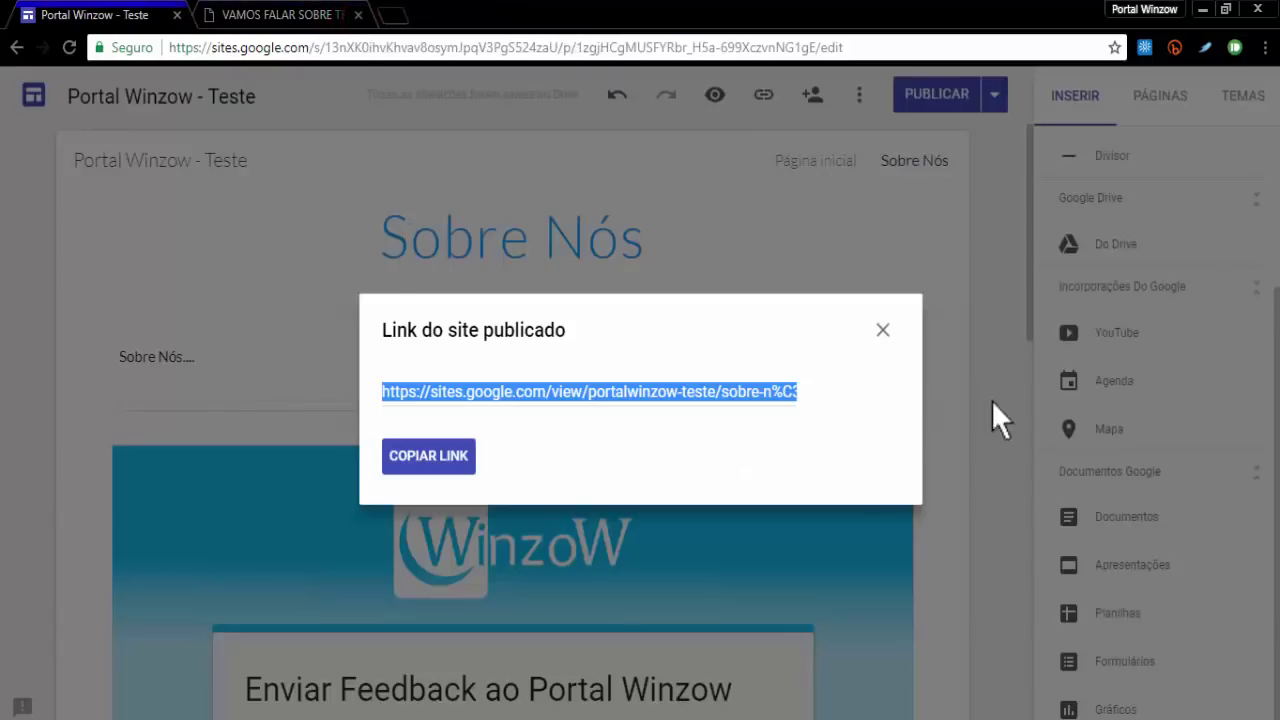
{"action": "left_click", "coordinate": [886, 331]}
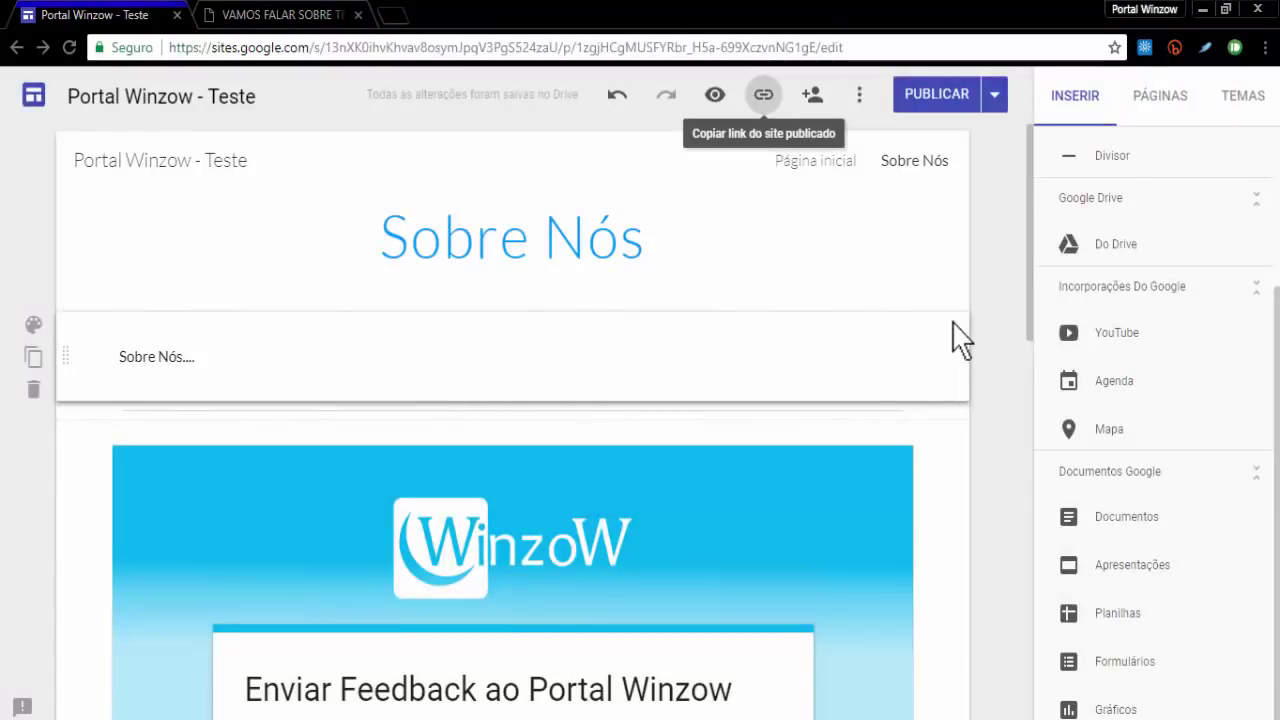
Examine the options for embedding web content by URL and by HTML code, and leave without inserting anything.
{"action": "scroll", "coordinate": [1143, 385], "scroll_direction": "up", "scroll_amount": 2}
{"action": "scroll", "coordinate": [1140, 382], "scroll_direction": "down", "scroll_amount": 1}
{"action": "scroll", "coordinate": [1137, 381], "scroll_direction": "up", "scroll_amount": 1}
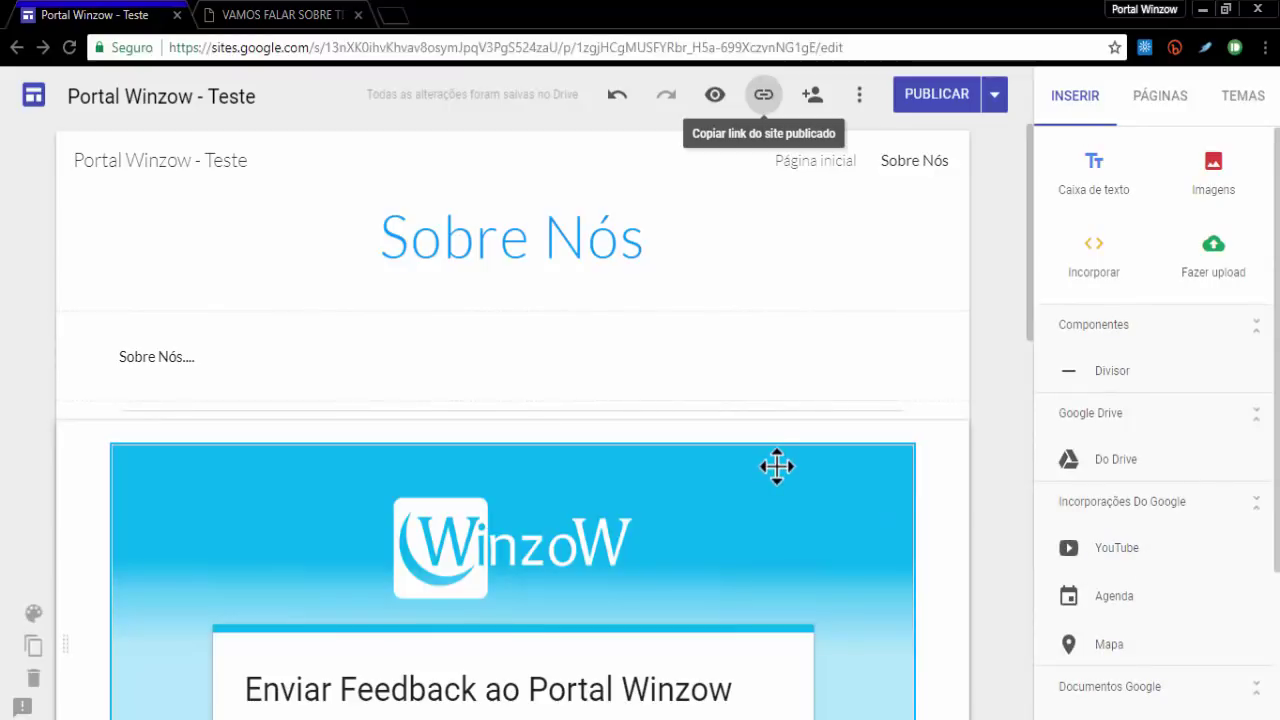
{"action": "scroll", "coordinate": [1223, 557], "scroll_direction": "down", "scroll_amount": 2}
{"action": "scroll", "coordinate": [1224, 558], "scroll_direction": "up", "scroll_amount": 2}
{"action": "scroll", "coordinate": [1152, 531], "scroll_direction": "down", "scroll_amount": 1}
{"action": "scroll", "coordinate": [1120, 450], "scroll_direction": "up", "scroll_amount": 1}
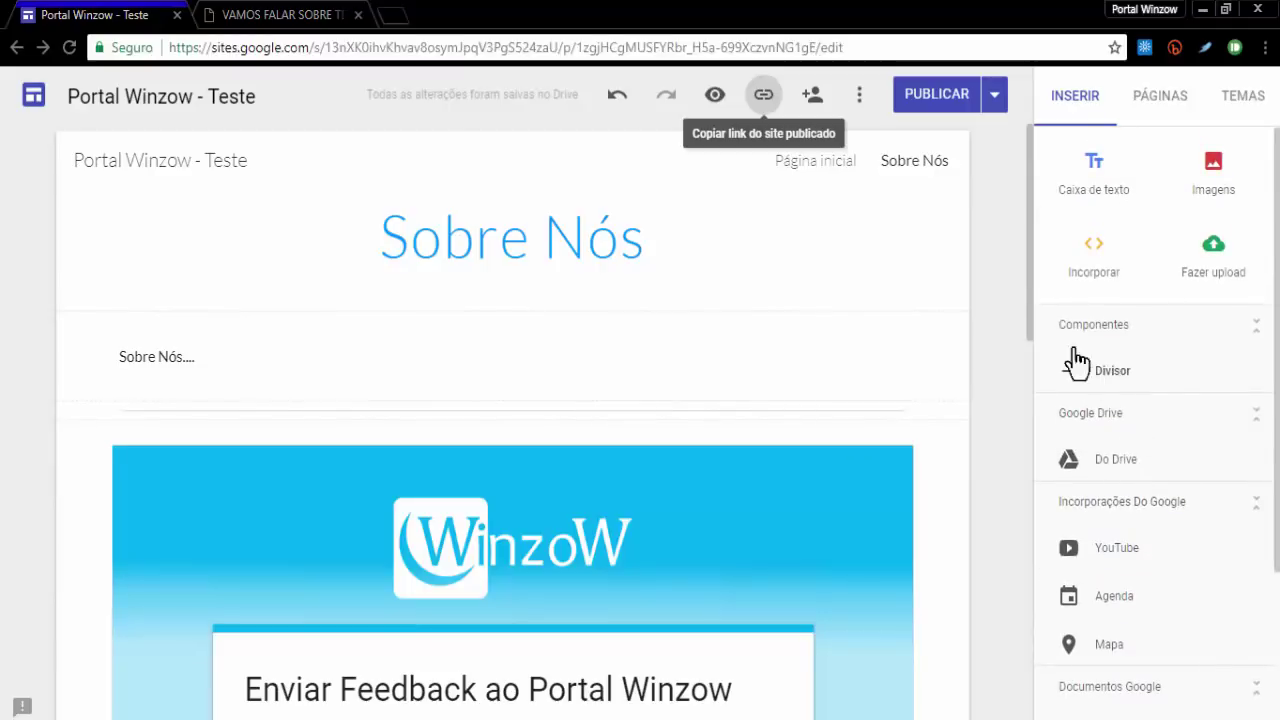
{"action": "left_click", "coordinate": [1099, 283]}
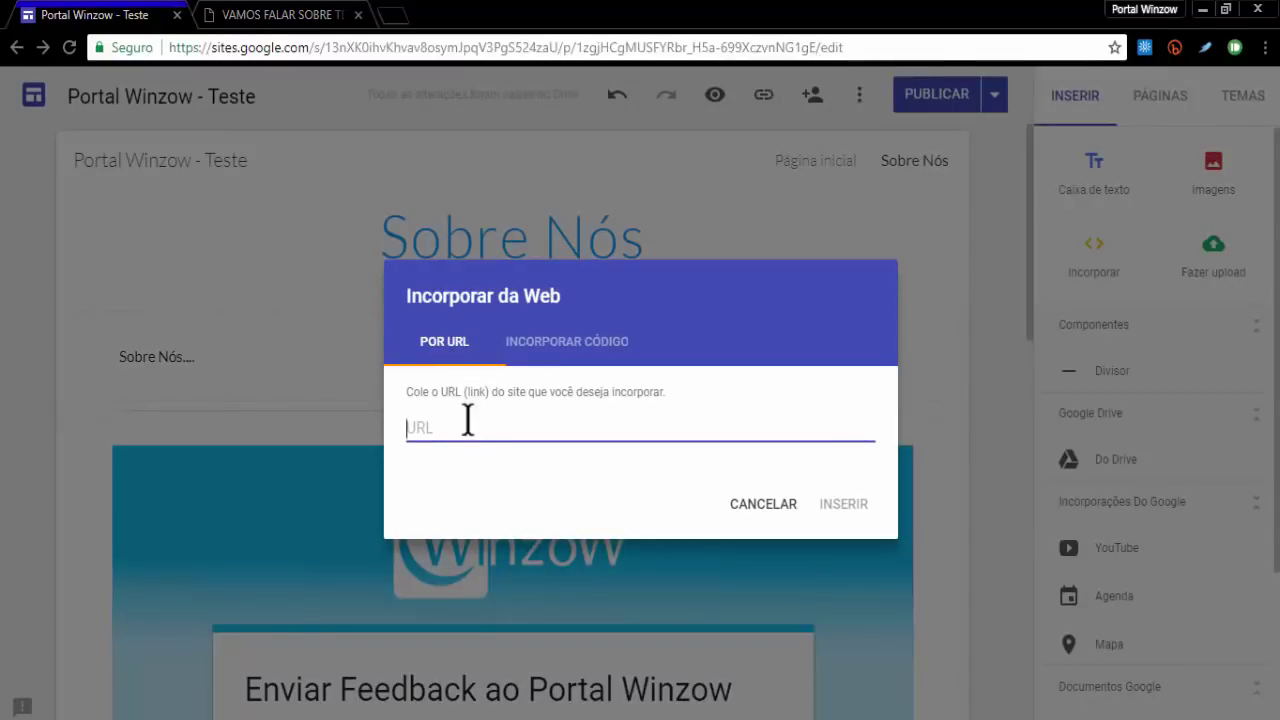
{"action": "left_click", "coordinate": [548, 343]}
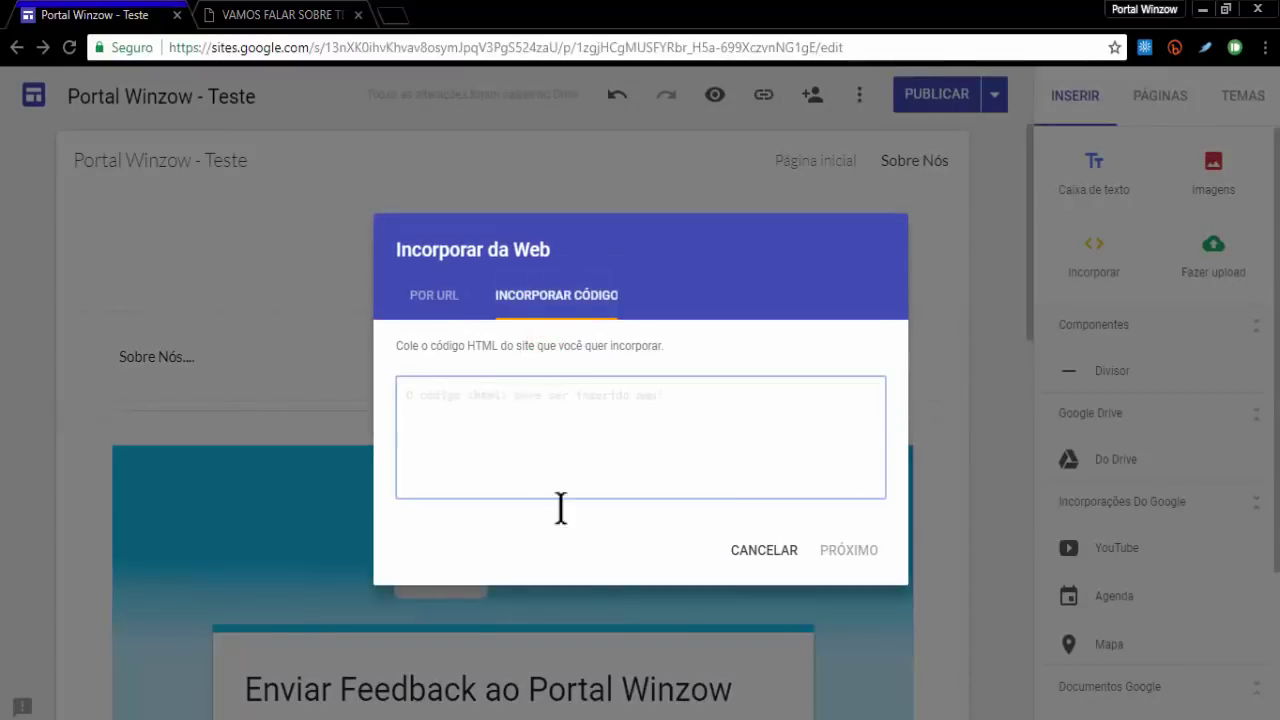
{"action": "left_click", "coordinate": [507, 437]}
{"action": "left_click", "coordinate": [762, 562]}
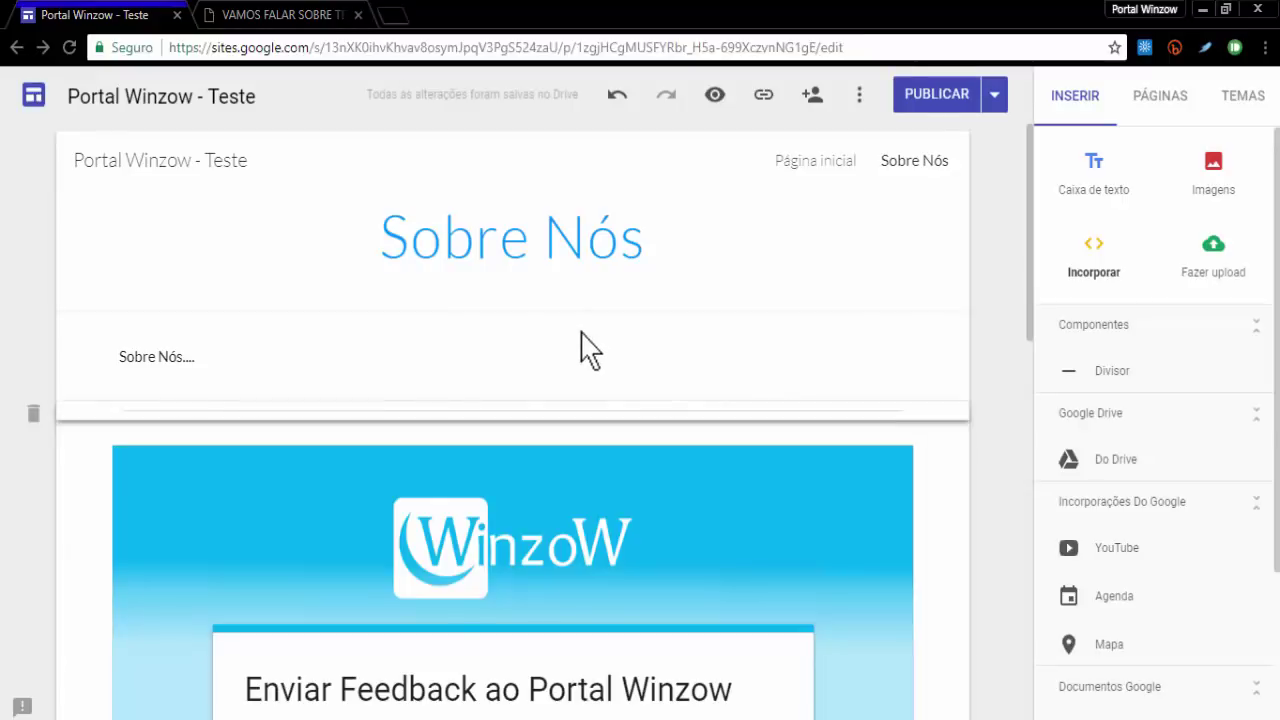